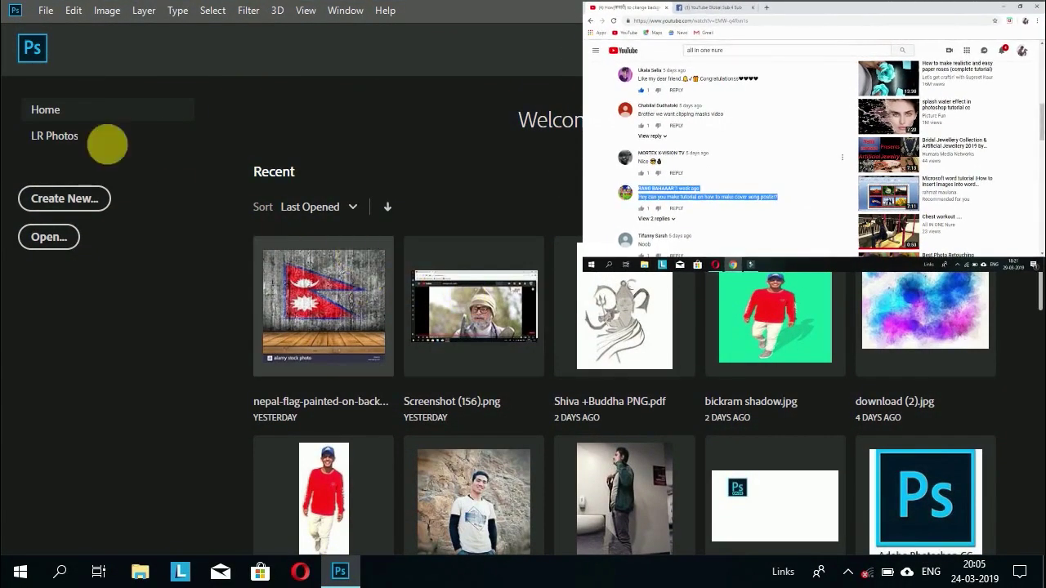
Step: Start a new 1200 × 1200 px, 72 ppi RGB document with a white background
left_click(46, 11)
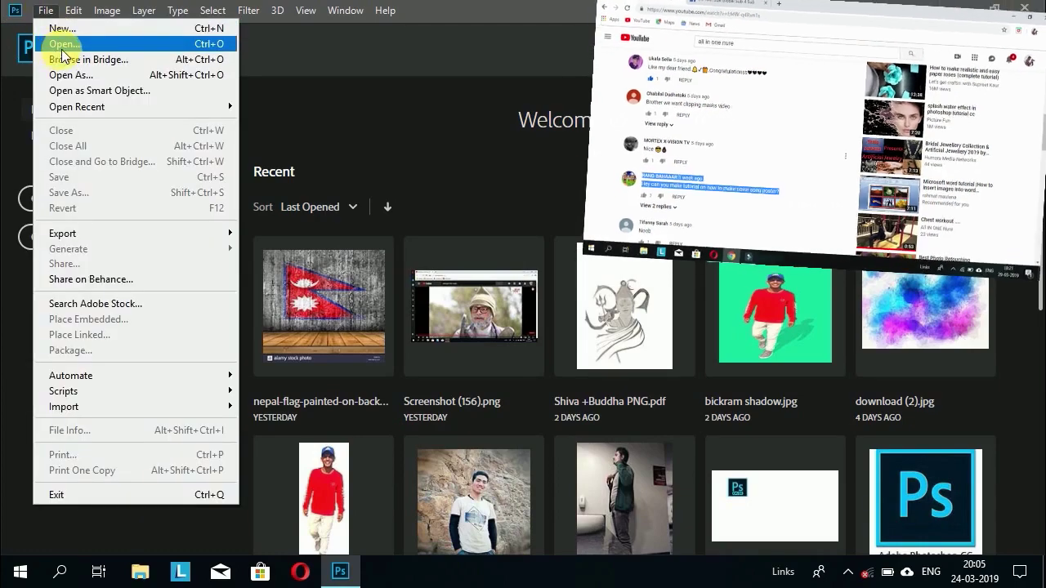
left_click(49, 25)
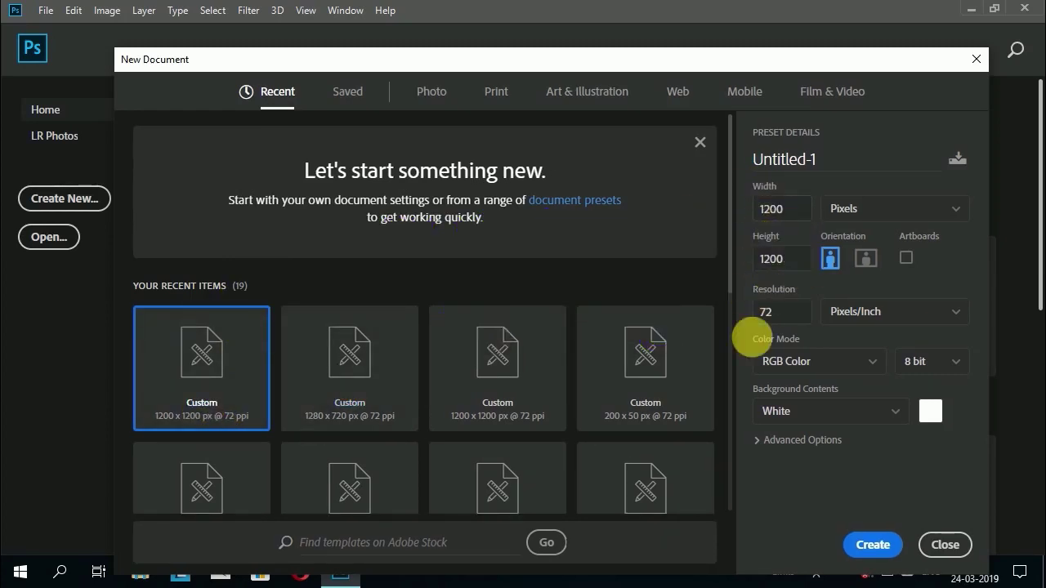
Step: Create the blank 1200 × 1200 px Untitled-1 document
left_click(871, 544)
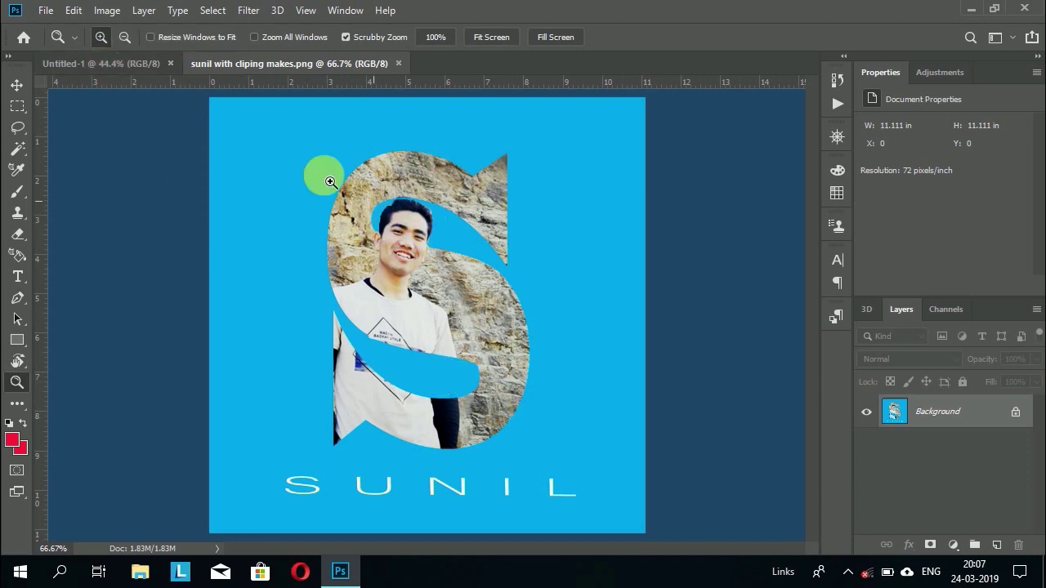
Step: Open bikram.jpg, the photo of the man in the red shirt and cap
left_click(54, 11)
mouse_move(73, 9)
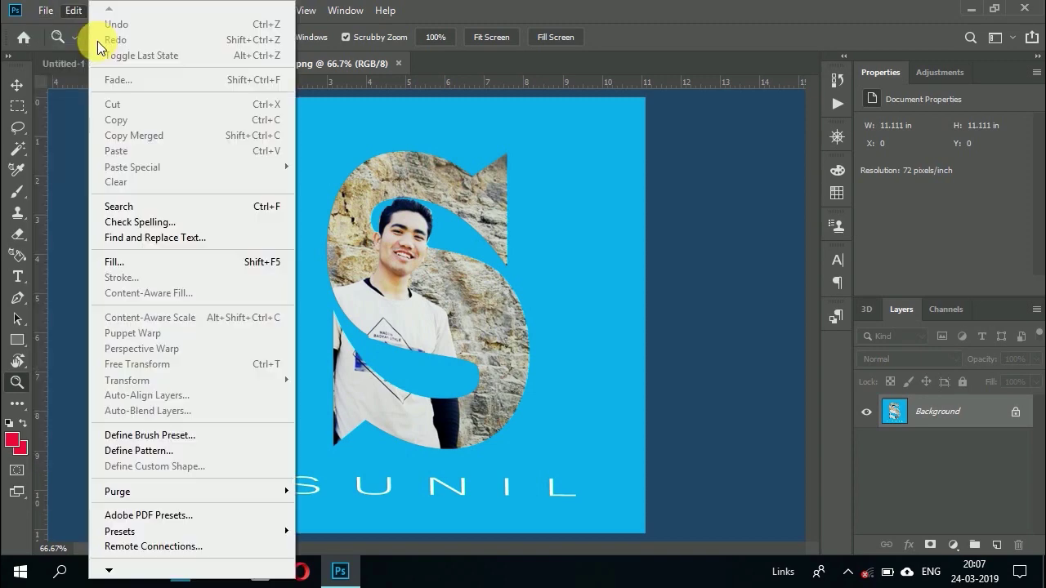
left_click(47, 12)
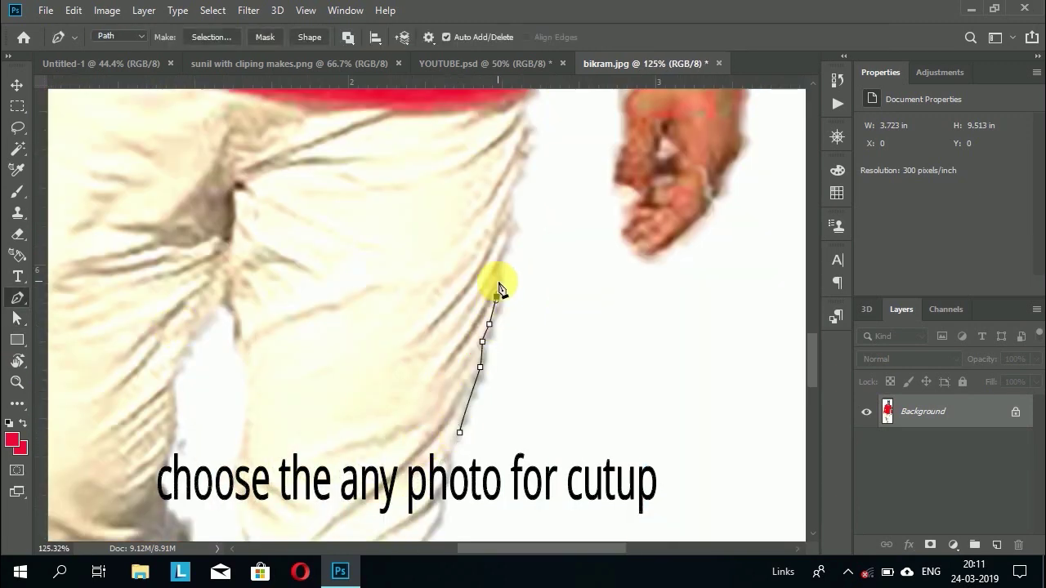
Step: Extend the pen path with anchors along the shirt edge and down the hand's outline
scroll(594, 236, "up", 5)
scroll(507, 285, "up", 3)
left_click(470, 125)
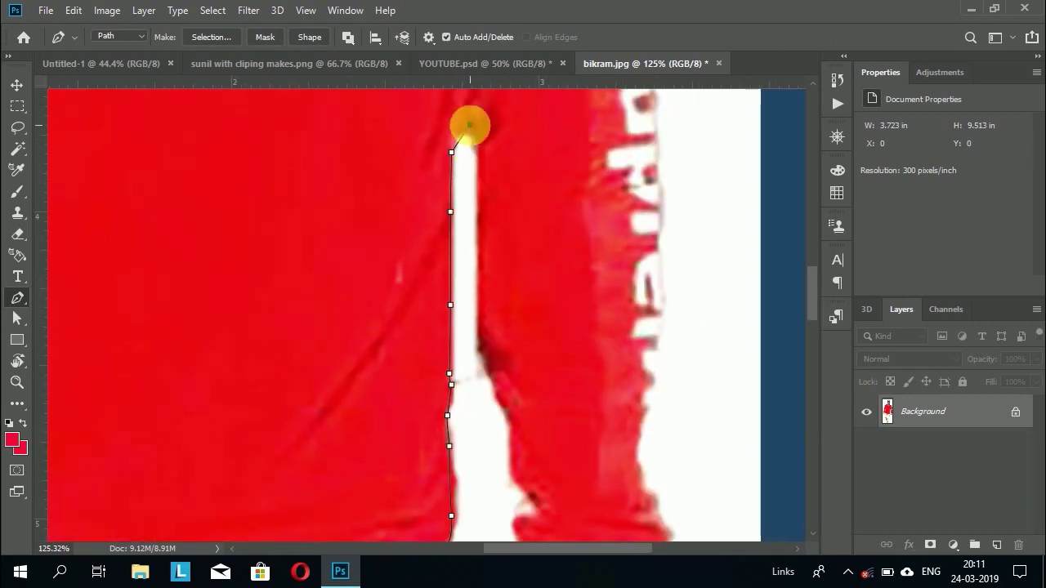
scroll(491, 368, "down", 1)
scroll(514, 397, "down", 2)
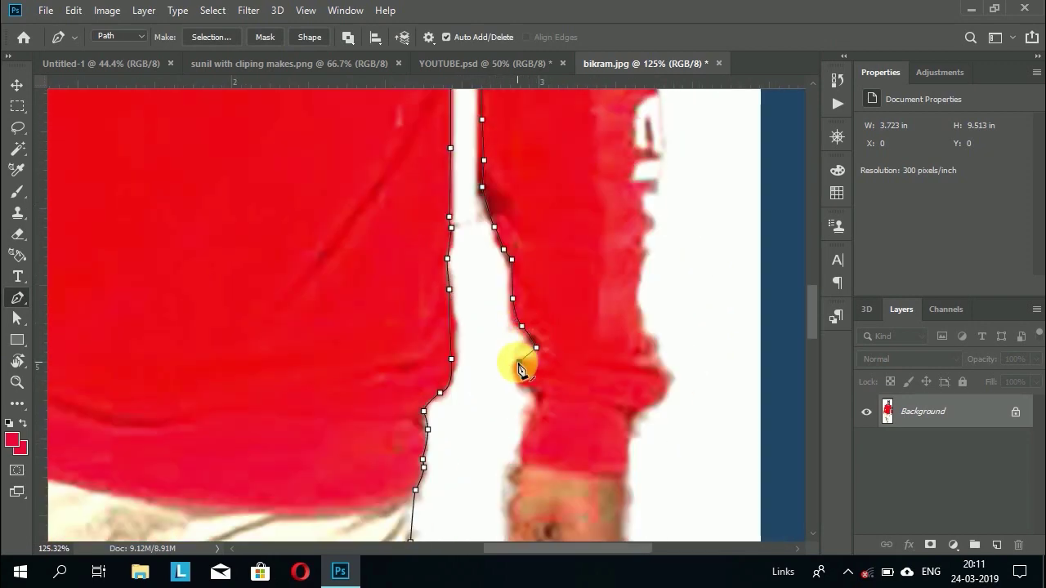
scroll(523, 362, "down", 2)
scroll(542, 338, "down", 1)
left_click(509, 357)
left_click(502, 385)
left_click(523, 405)
scroll(523, 401, "down", 1)
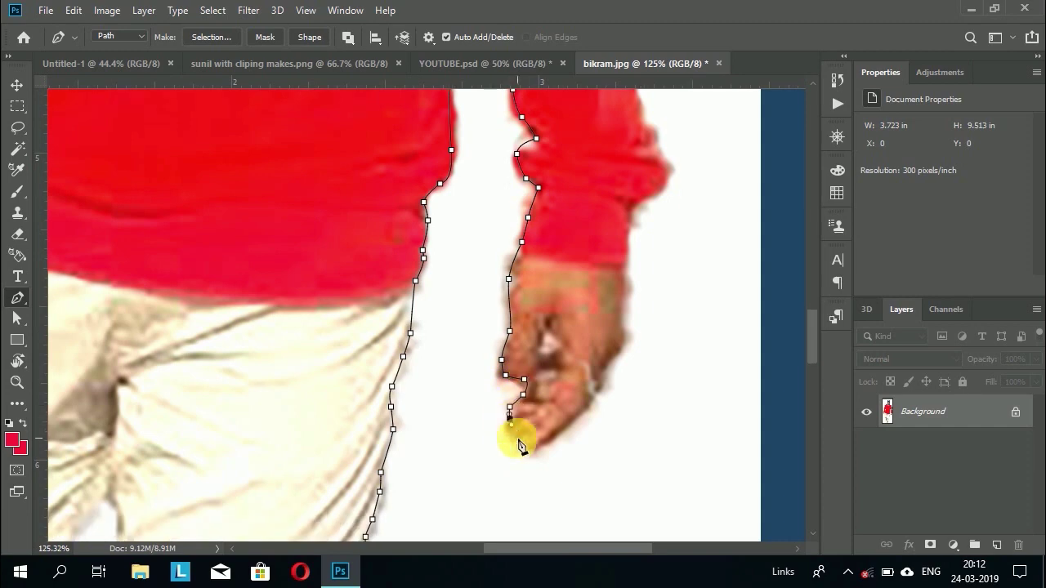
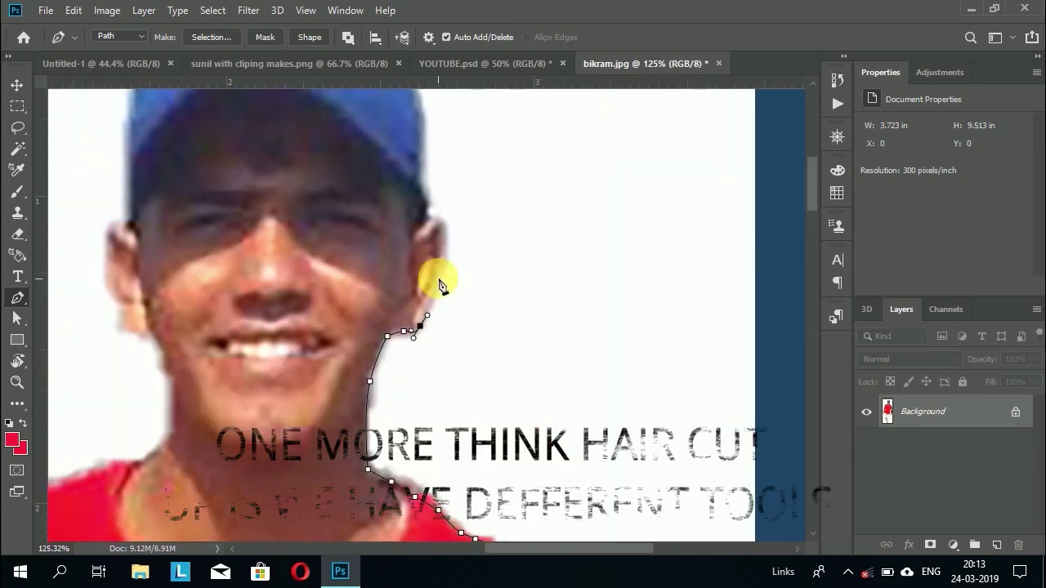
Step: Trace the pen path along the person's neck and inner sleeve
left_click(428, 112)
scroll(182, 233, "up", 3)
scroll(169, 367, "down", 3)
scroll(420, 357, "left", 3)
scroll(420, 357, "down", 3)
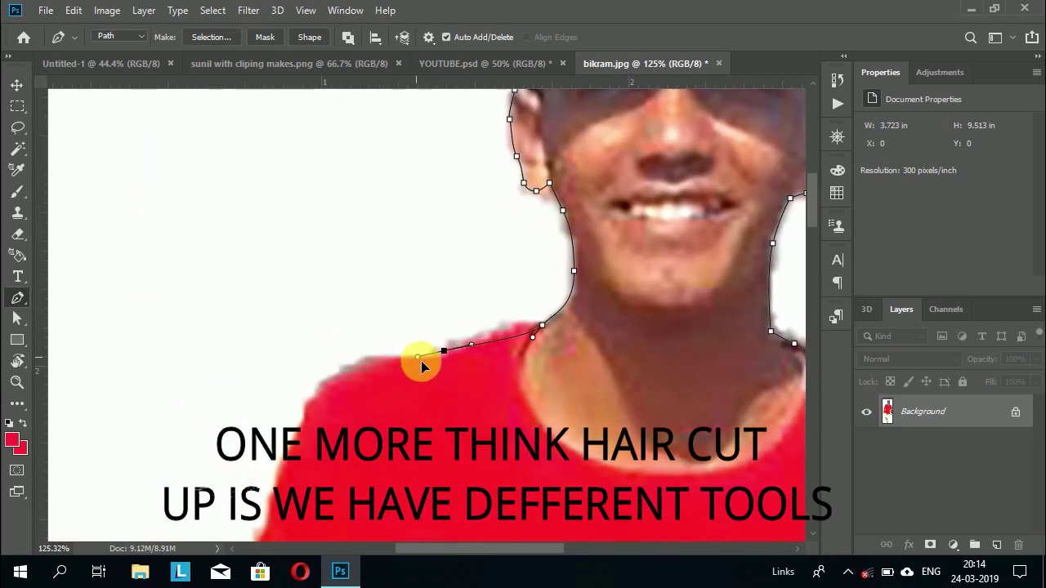
scroll(327, 245, "down", 5)
scroll(310, 367, "down", 3)
scroll(270, 441, "down", 2)
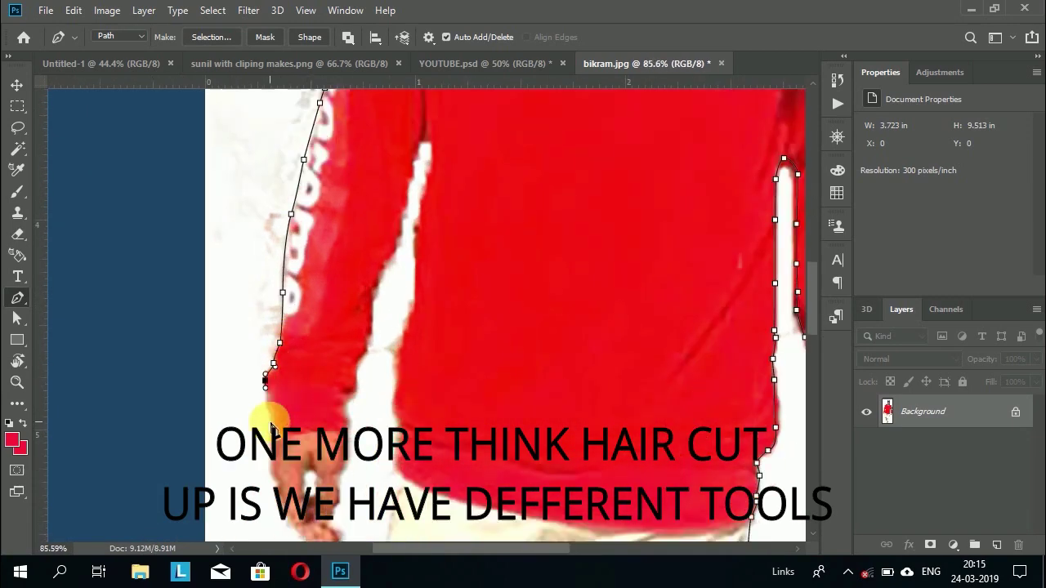
left_click(343, 394)
left_click(347, 365)
left_click(343, 346)
left_click(350, 331)
scroll(354, 318, "up", 3)
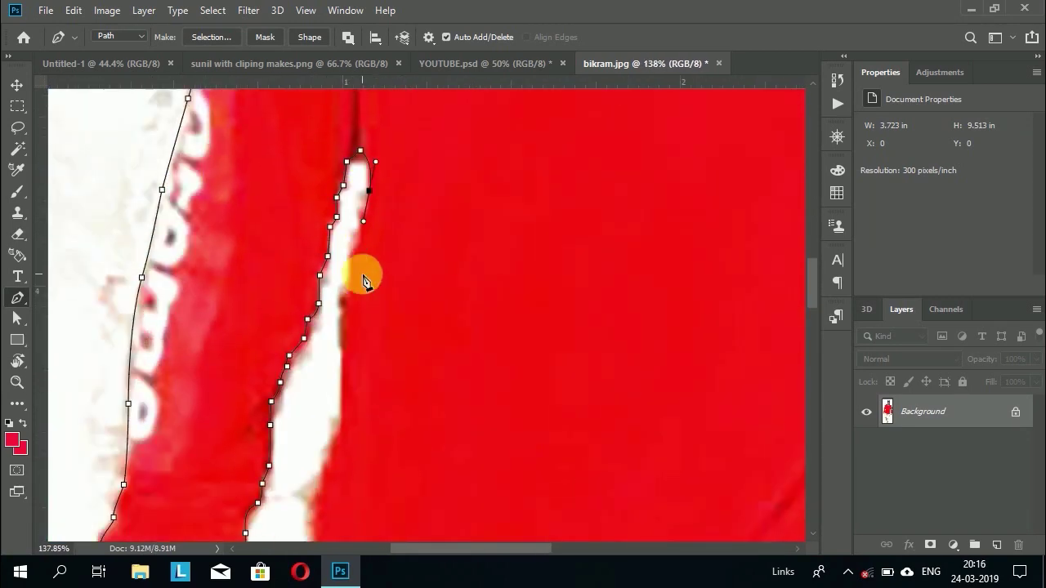
scroll(384, 204, "down", 5)
scroll(319, 457, "down", 5)
Step: Continue the path along the trouser edge, around the shoe and up the inner trouser
left_click(367, 334)
left_click_drag(390, 362, 400, 369)
scroll(401, 464, "down", 5)
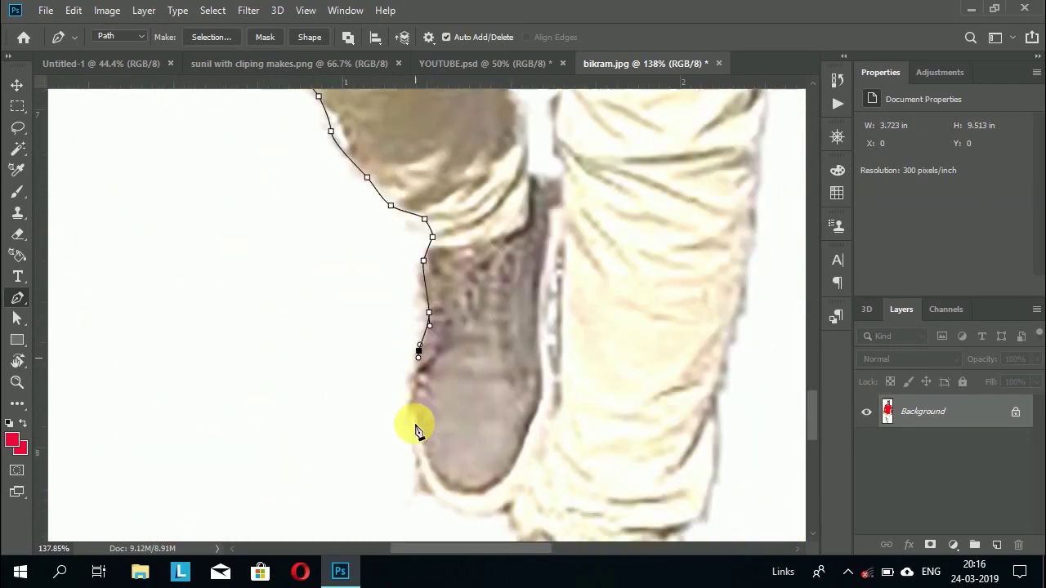
left_click(428, 273)
left_click(418, 312)
left_click(414, 406)
left_click(438, 461)
left_click_drag(554, 351, 552, 287)
scroll(546, 292, "up", 5)
left_click(516, 194)
left_click(392, 334)
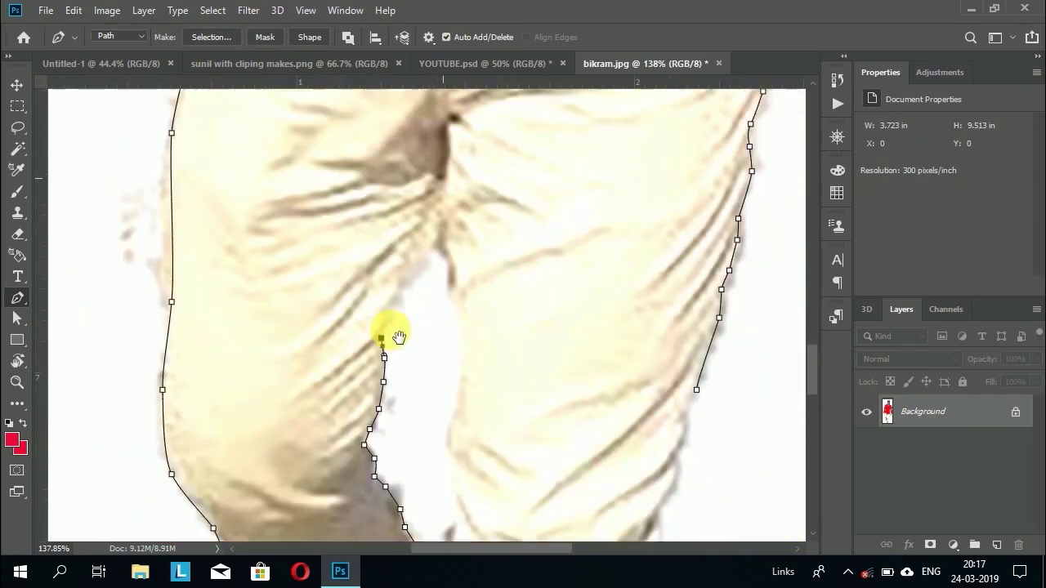
left_click(455, 310)
Step: Close the path around the lower shoe and outer trouser, then load it as a selection
scroll(448, 350, "down", 5)
scroll(454, 414, "down", 5)
left_click(380, 455)
scroll(367, 518, "down", 5)
left_click(292, 478)
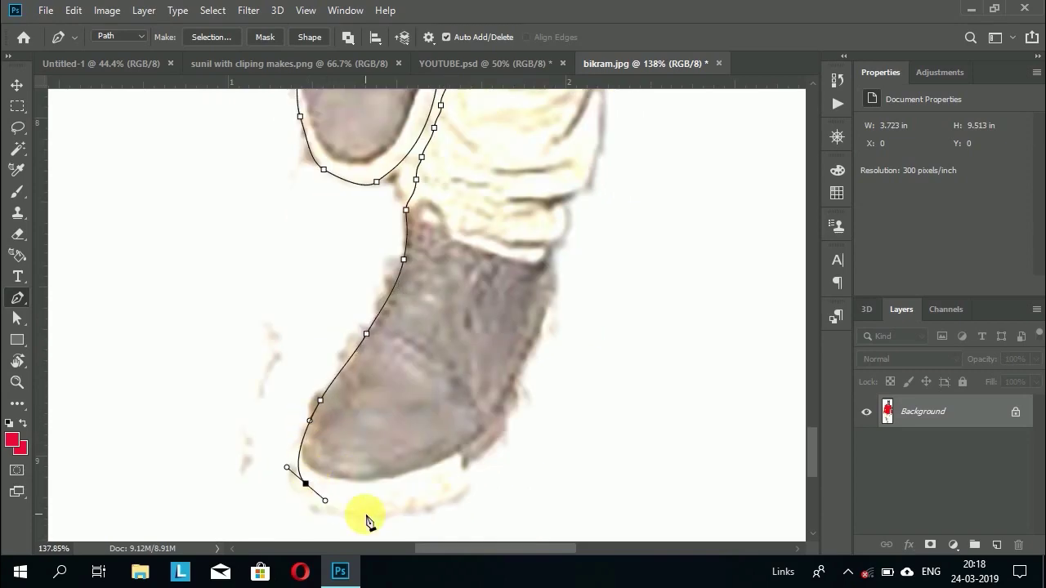
scroll(555, 343, "up", 5)
left_click(562, 165)
scroll(531, 180, "up", 5)
left_click(495, 210)
scroll(544, 152, "up", 5)
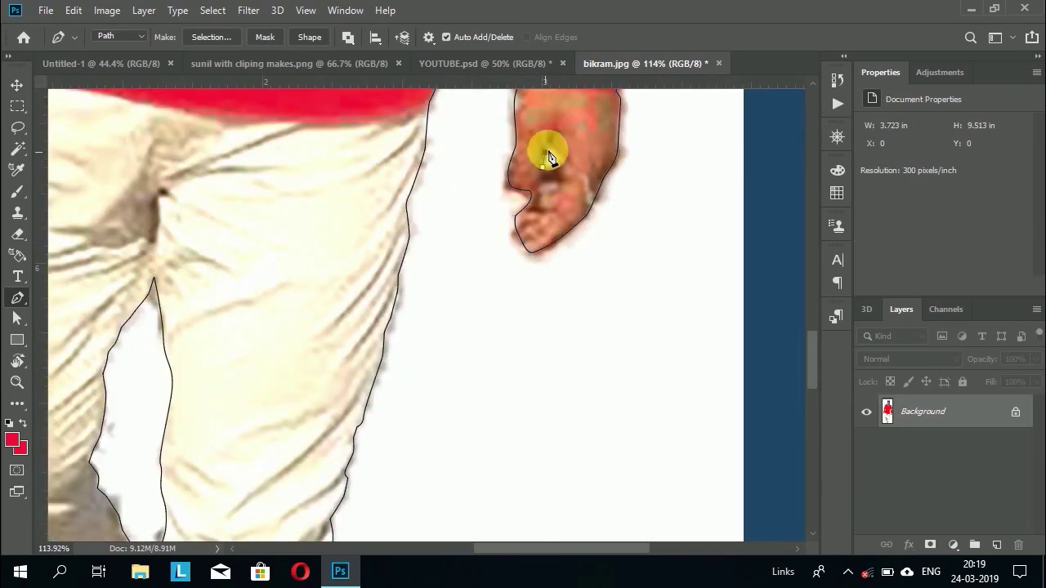
scroll(191, 281, "down", 5)
scroll(292, 250, "up", 5)
key("ctrl+Return")
Step: Move the selected person into Untitled-1 as Layer 1
key("v")
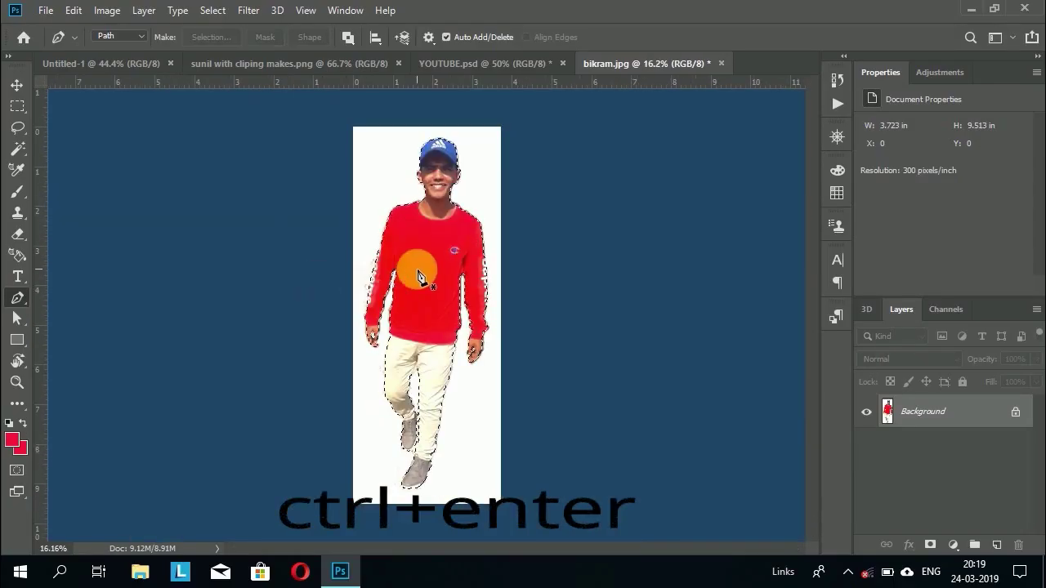
left_click_drag(415, 262, 430, 289)
key("ctrl+t")
left_click_drag(402, 219, 403, 265)
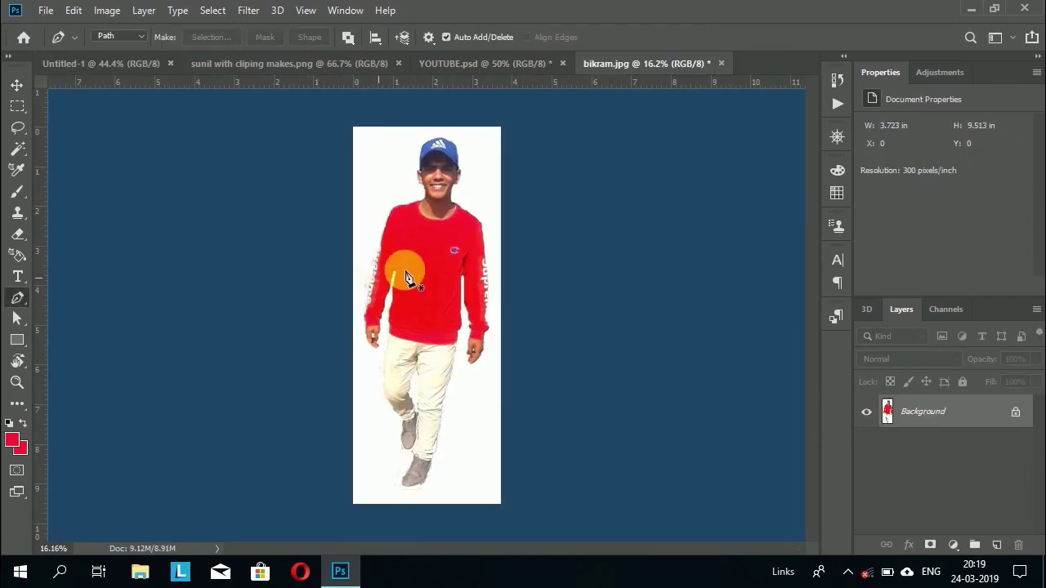
key("ctrl+Return")
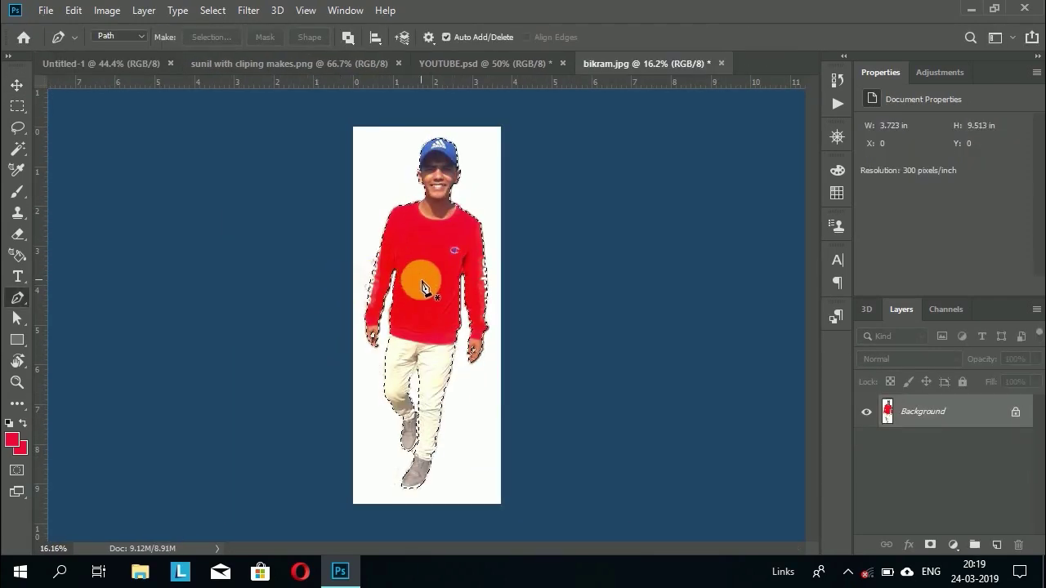
key("v")
key("alt+BackSpace")
mouse_move(449, 276)
left_mouse_down()
mouse_move(186, 80)
mouse_move(420, 285)
left_mouse_up()
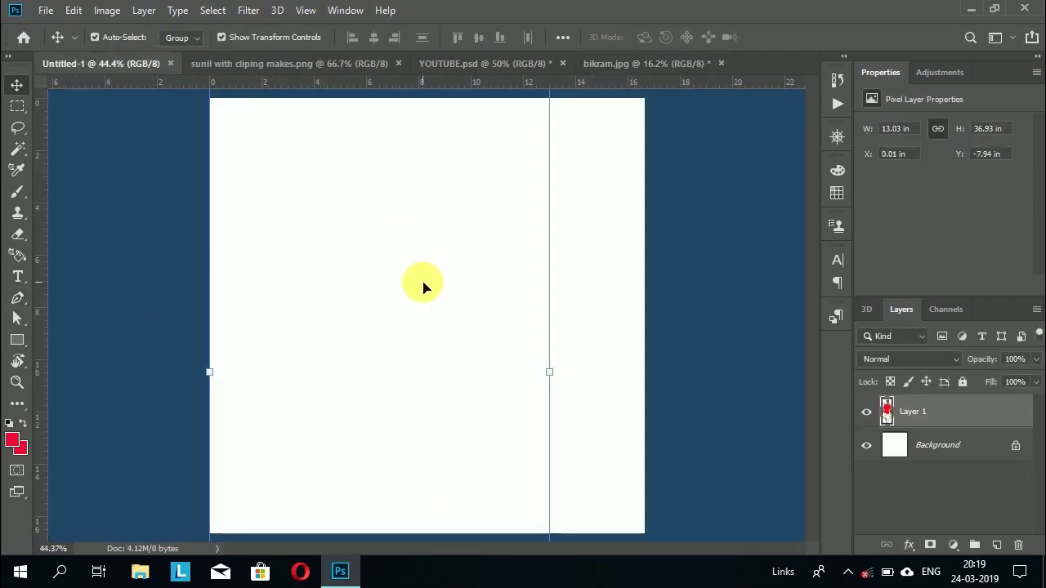
Step: Scale the person down to about 39% width and 27% height to fit the canvas
left_click_drag(402, 93, 402, 241)
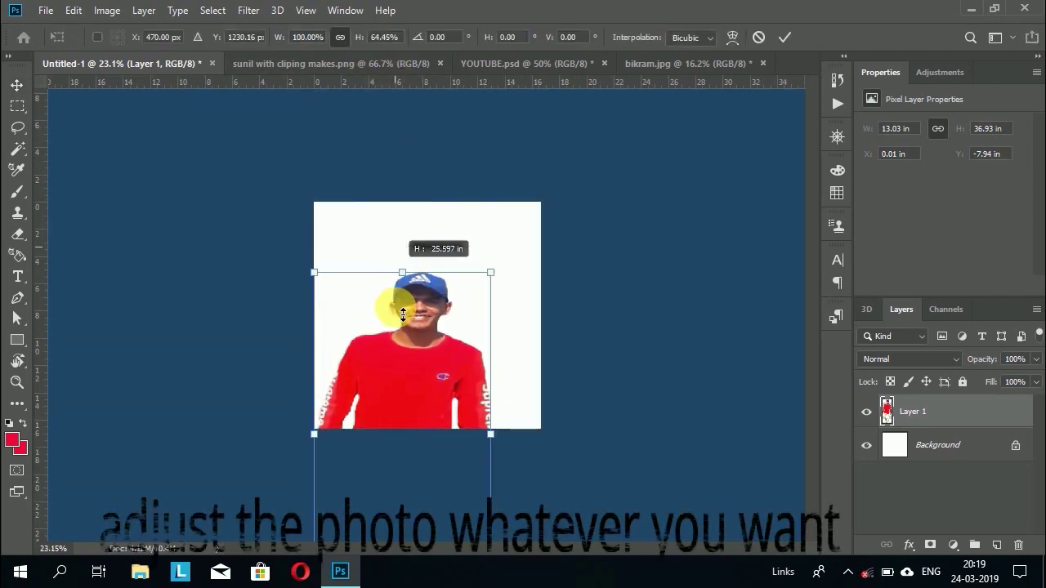
left_click_drag(314, 324, 366, 327)
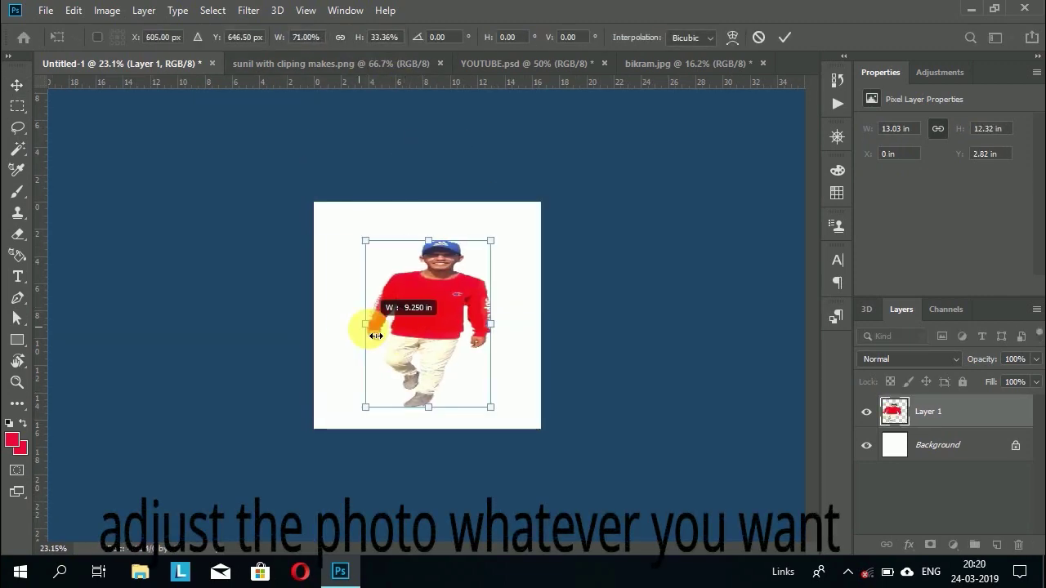
scroll(437, 311, "down", 2)
scroll(436, 311, "up", 3)
scroll(434, 312, "up", 1)
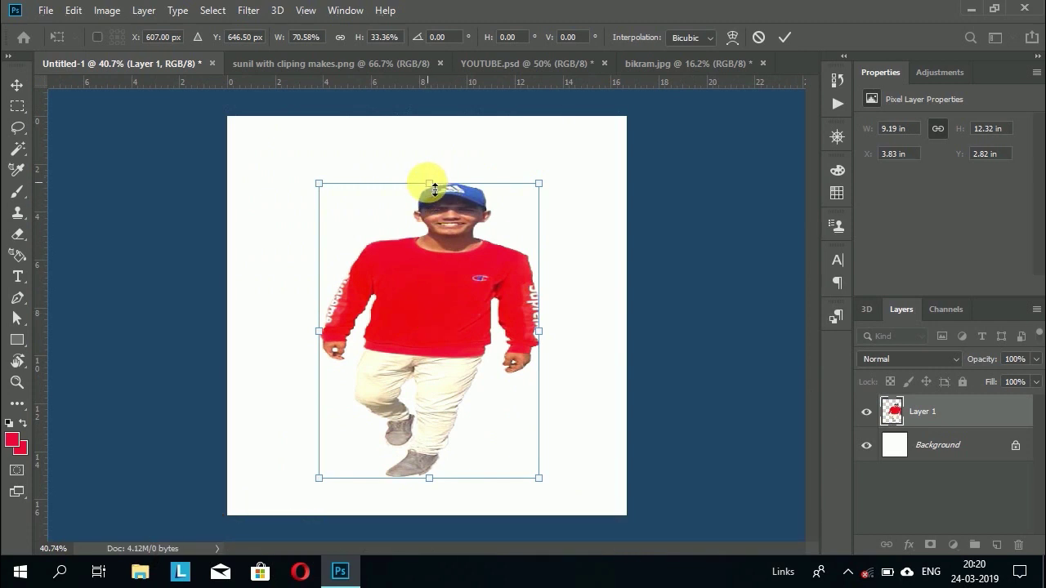
left_click_drag(429, 183, 429, 239)
mouse_move(323, 359)
left_mouse_down()
mouse_move(434, 316)
mouse_move(412, 308)
left_mouse_up()
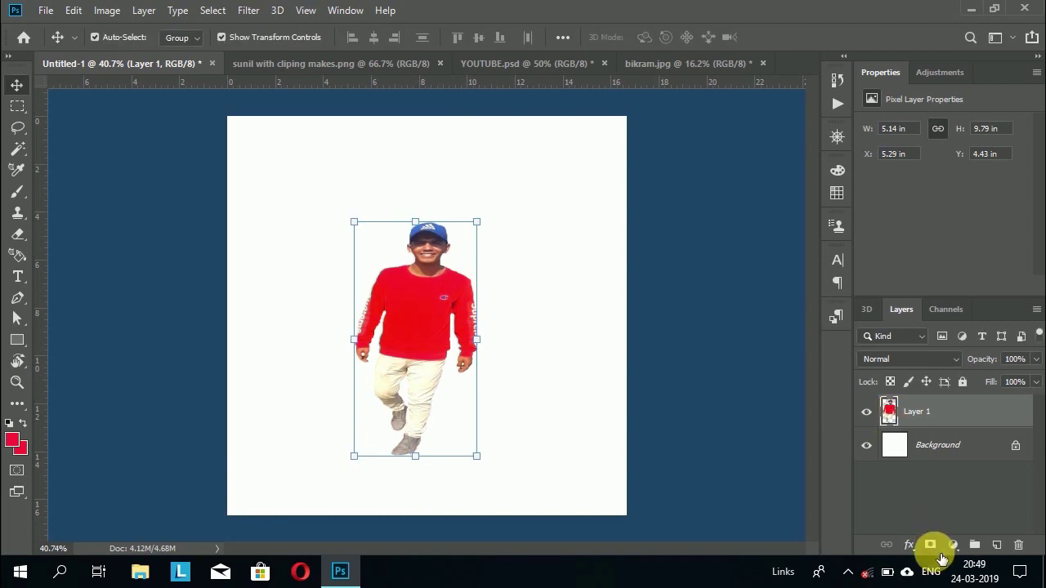
Step: Add a drop shadow to Layer 1 at about 51% opacity and 4 px distance
left_click(908, 544)
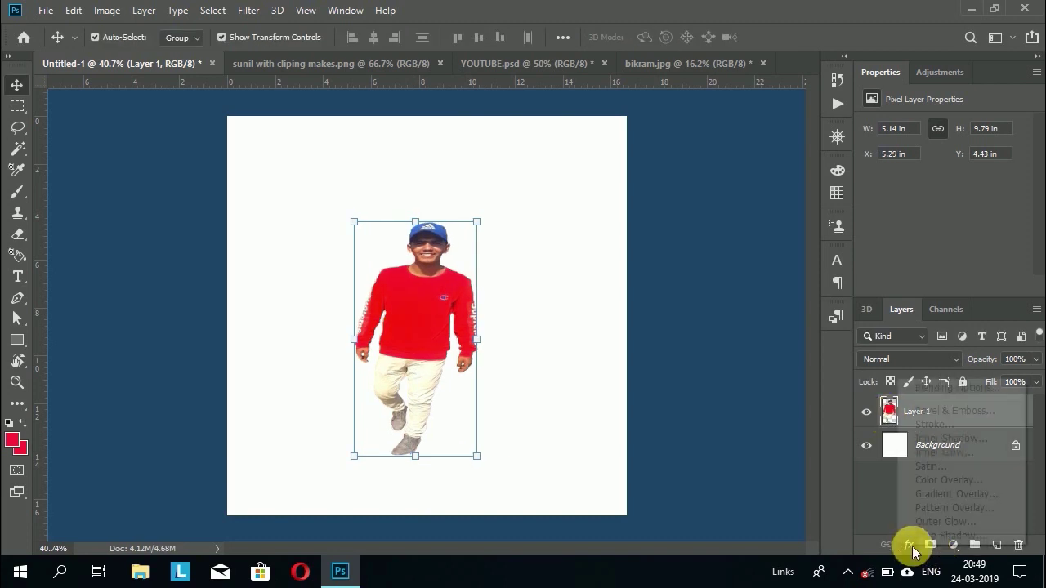
left_click(928, 533)
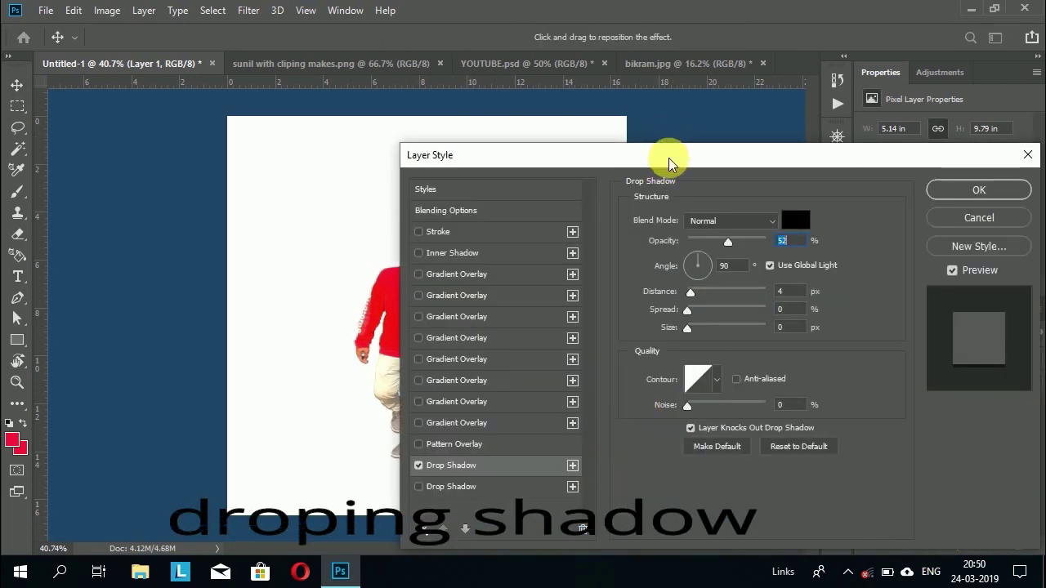
left_click_drag(667, 150, 854, 106)
left_click(870, 357)
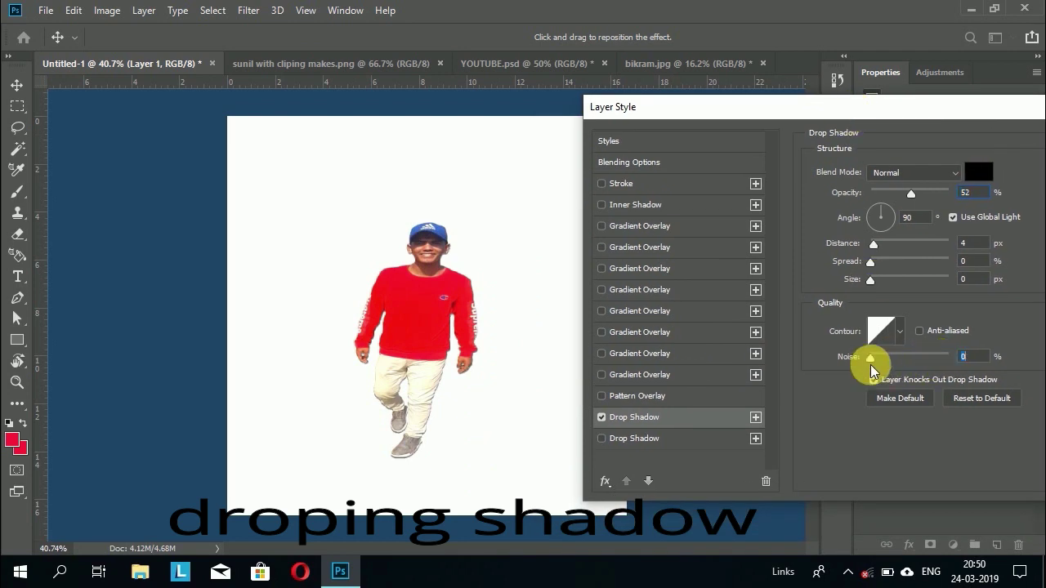
left_click_drag(876, 245, 875, 251)
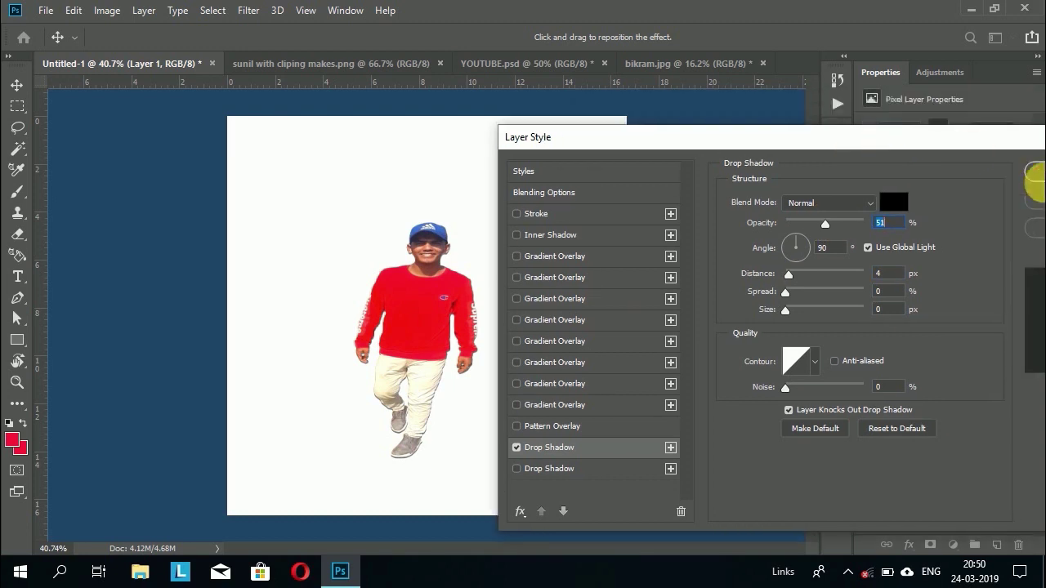
left_click(1034, 170)
Step: Split the drop shadow into its own layer, Layer 1's Drop Shadow, and select it
right_click(1005, 448)
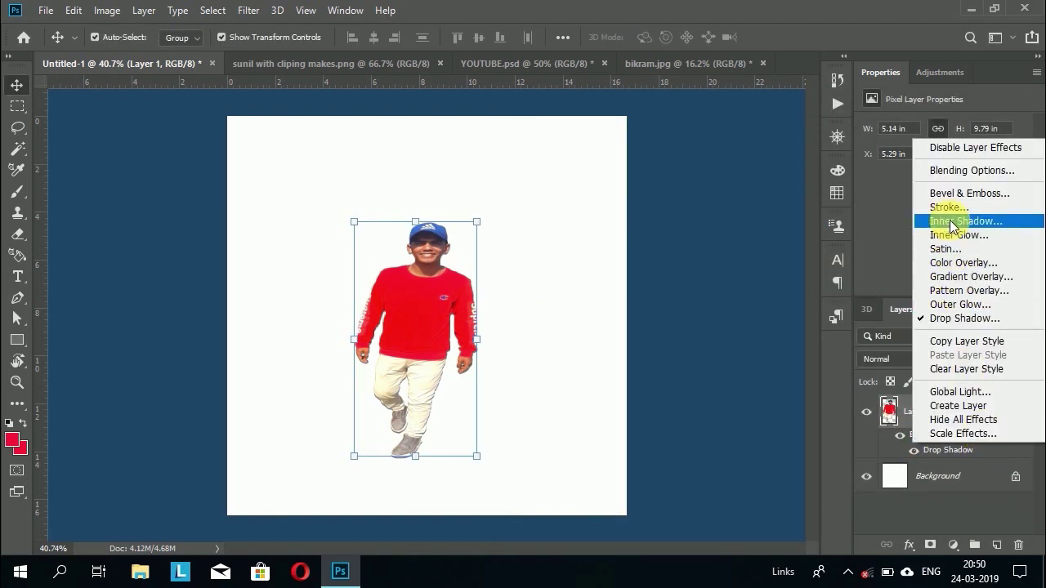
left_click(999, 449)
right_click(999, 450)
left_click(988, 406)
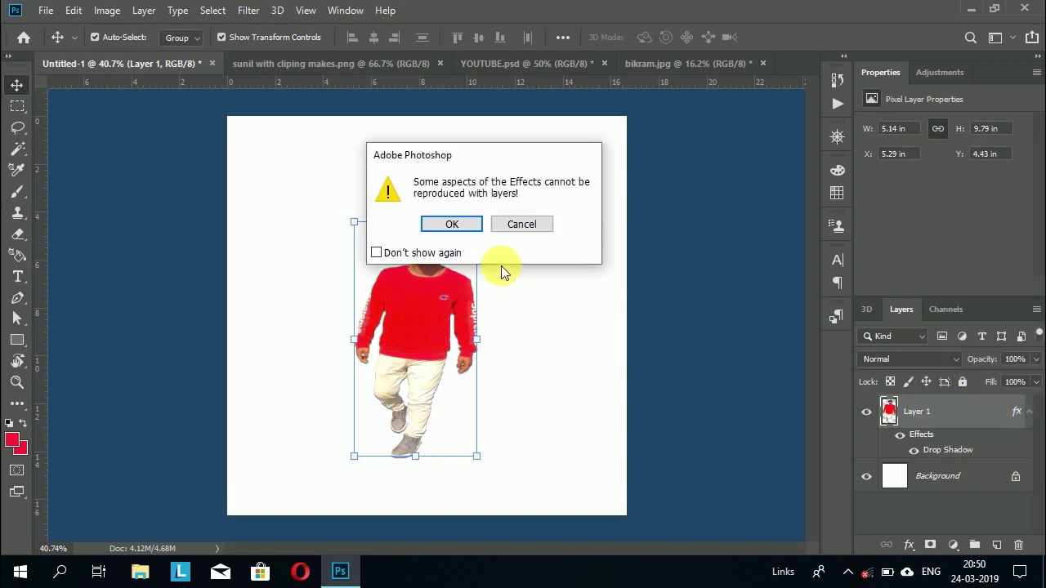
key("Return")
left_click(901, 452)
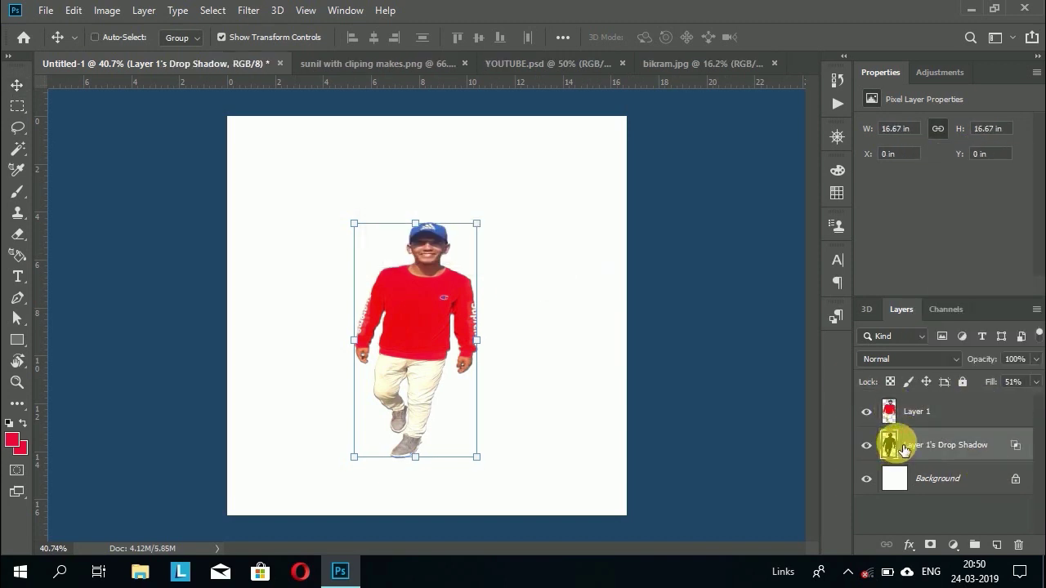
Step: Skew and flatten the shadow into a diagonal cast shadow from the feet
key("ctrl+t")
mouse_move(479, 223)
left_mouse_down()
mouse_move(488, 233)
mouse_move(458, 245)
mouse_move(630, 226)
left_mouse_up()
mouse_move(354, 227)
left_mouse_down()
mouse_move(479, 225)
mouse_move(500, 263)
mouse_move(507, 225)
left_mouse_up()
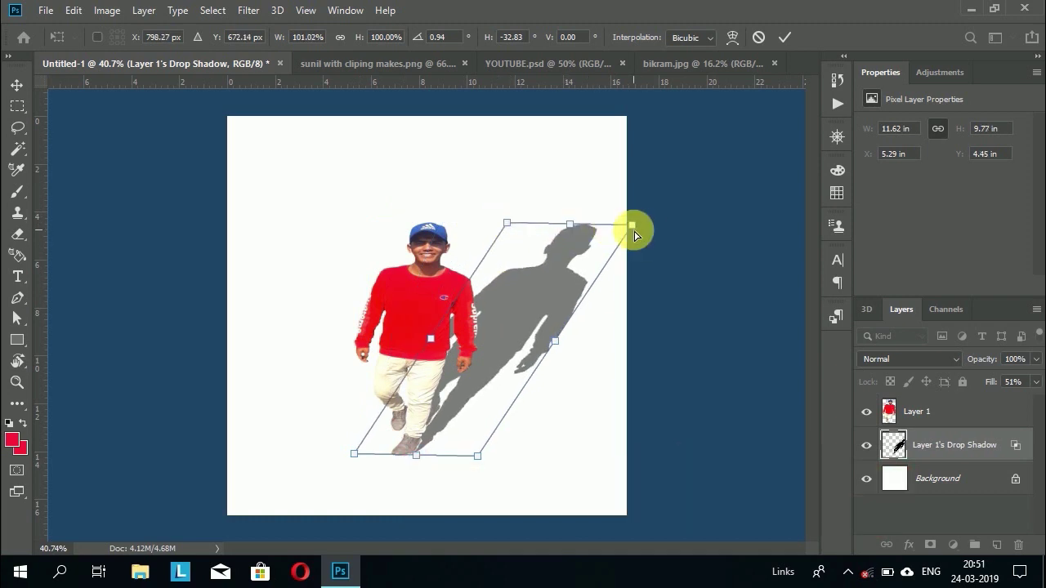
mouse_move(635, 236)
left_mouse_down()
mouse_move(613, 236)
mouse_move(626, 226)
mouse_move(563, 262)
mouse_move(563, 317)
left_mouse_up()
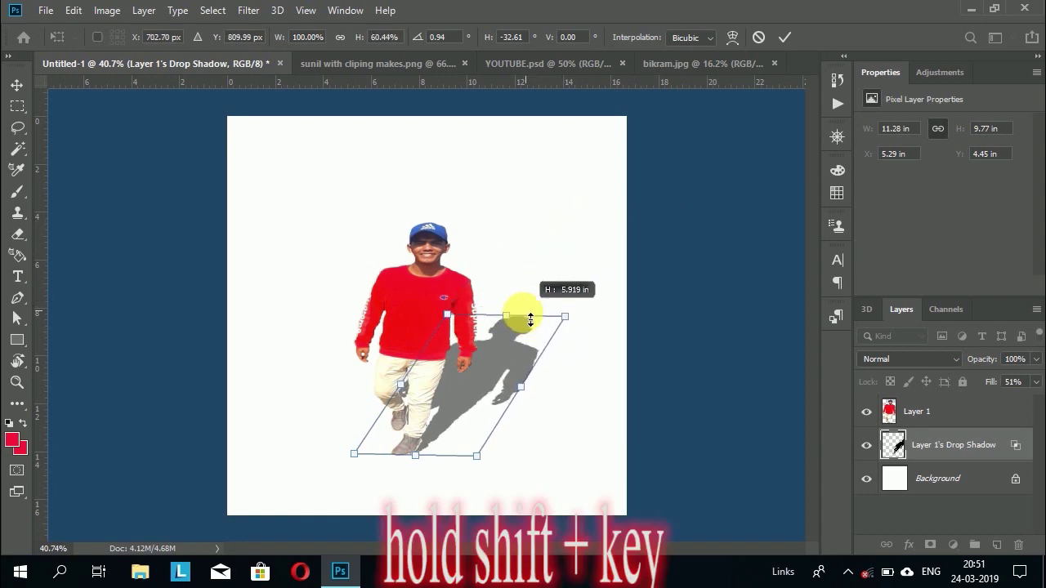
key("Return")
Step: Lower the shadow layer's opacity to about 36% in Blending Options
double_click(936, 452)
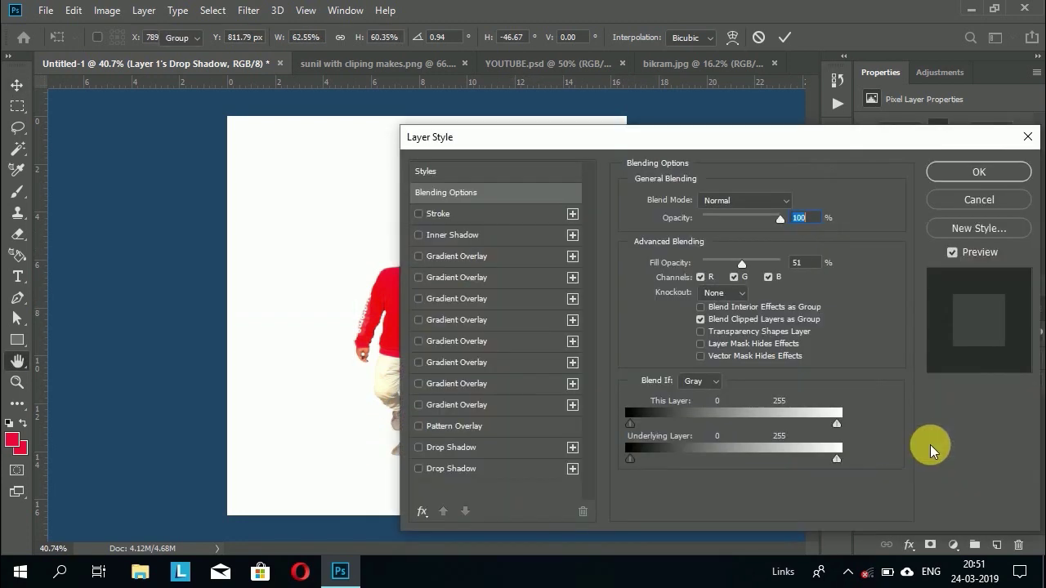
left_click_drag(777, 144, 944, 126)
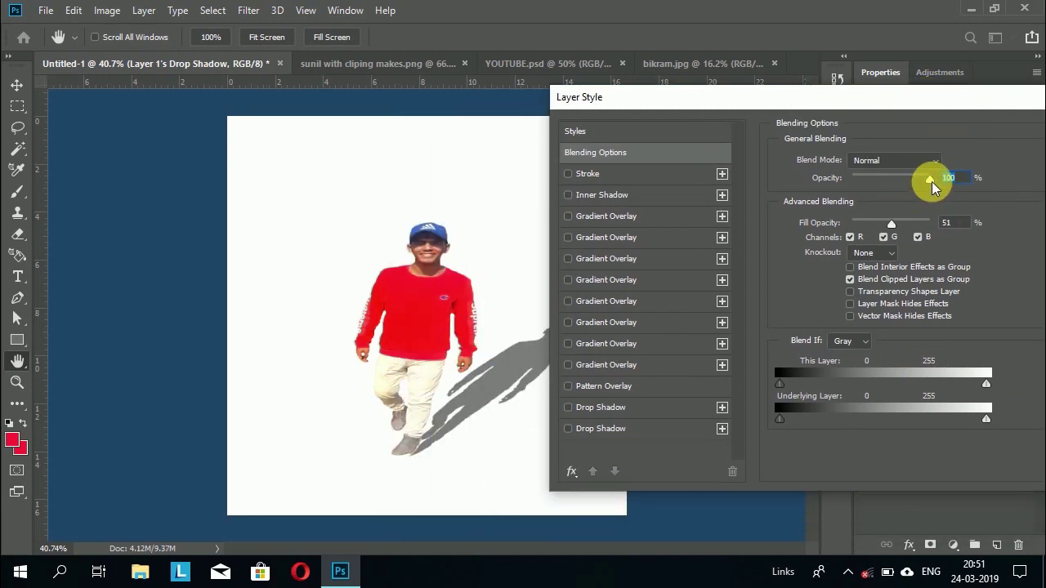
left_click_drag(931, 182, 886, 182)
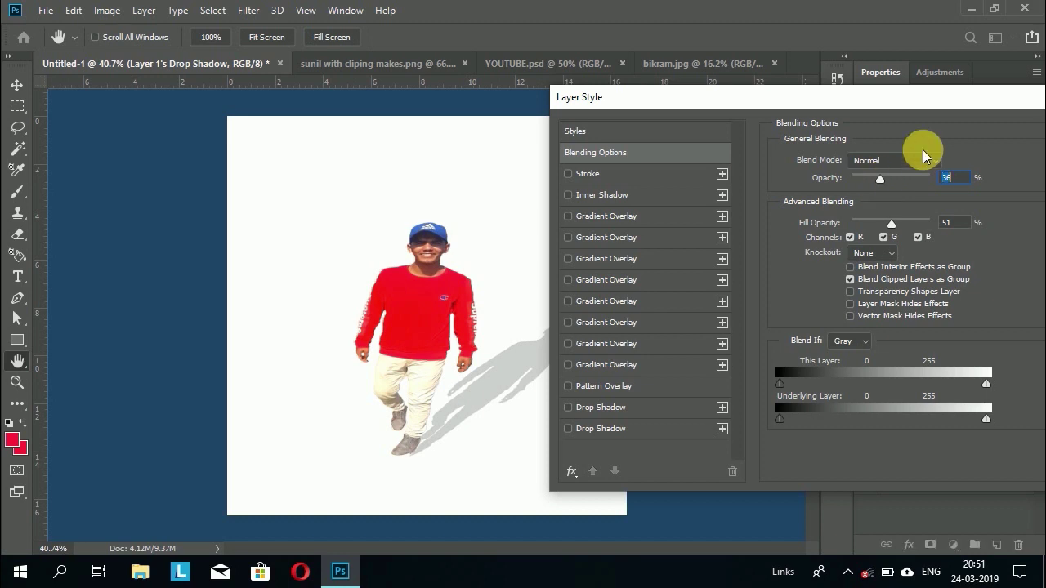
key("Return")
Step: Add a cyan Solid Color fill layer, Color Fill 1, above the Background
left_click(891, 478)
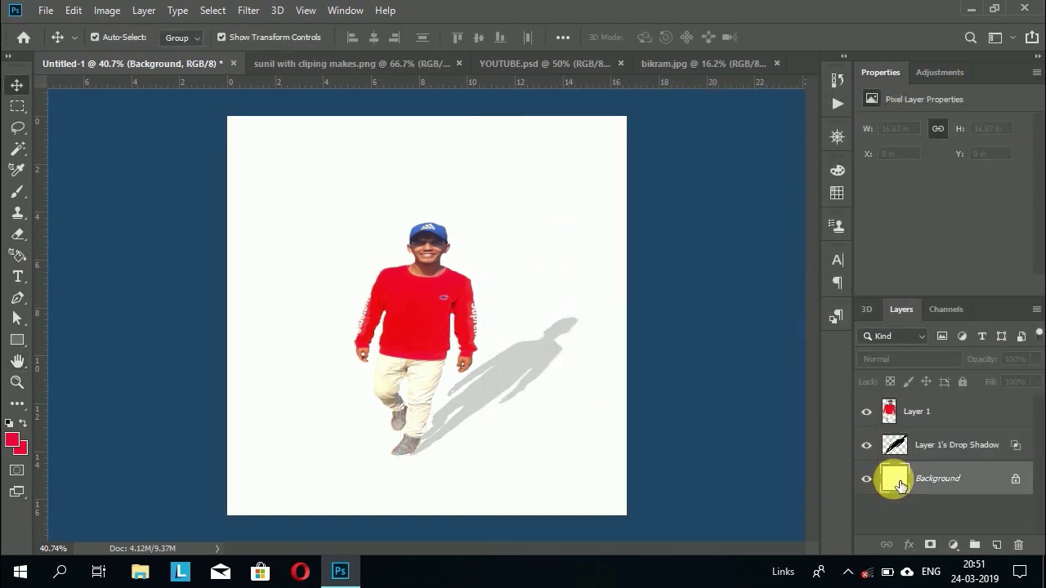
right_click(893, 479)
left_click(886, 522)
left_click(952, 544)
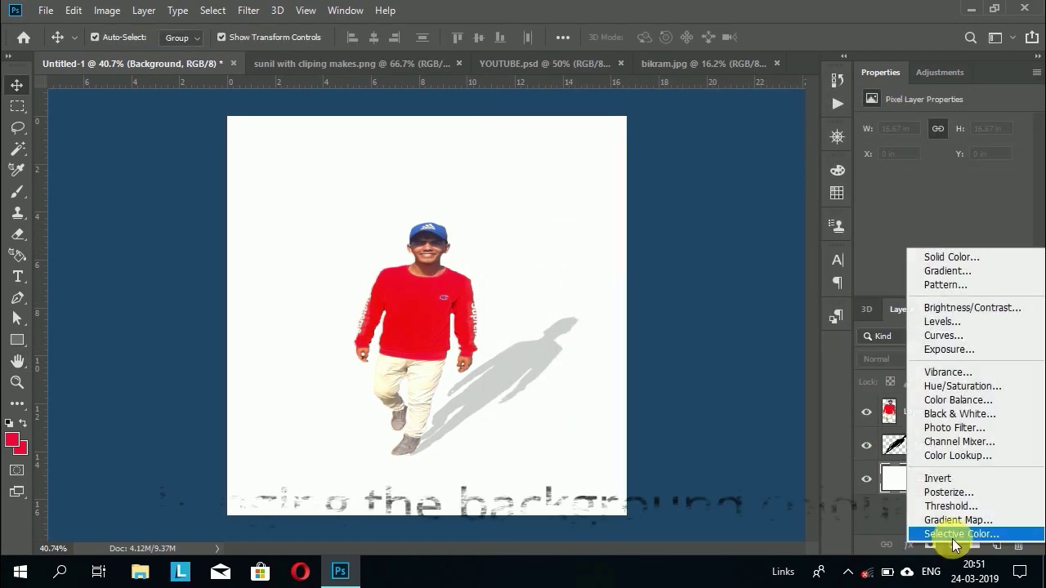
left_click(935, 254)
left_click_drag(784, 192, 785, 188)
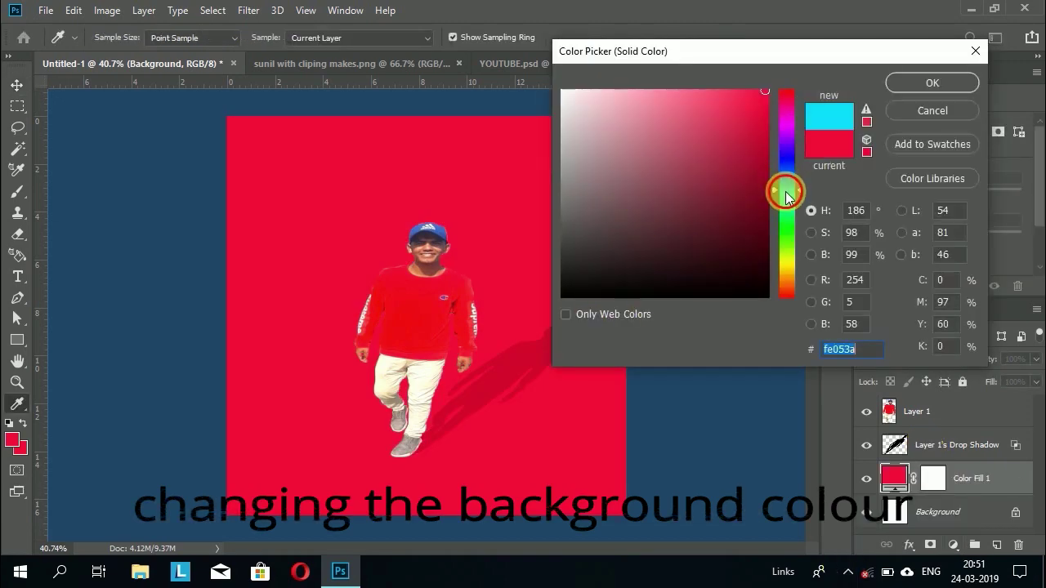
left_click(912, 84)
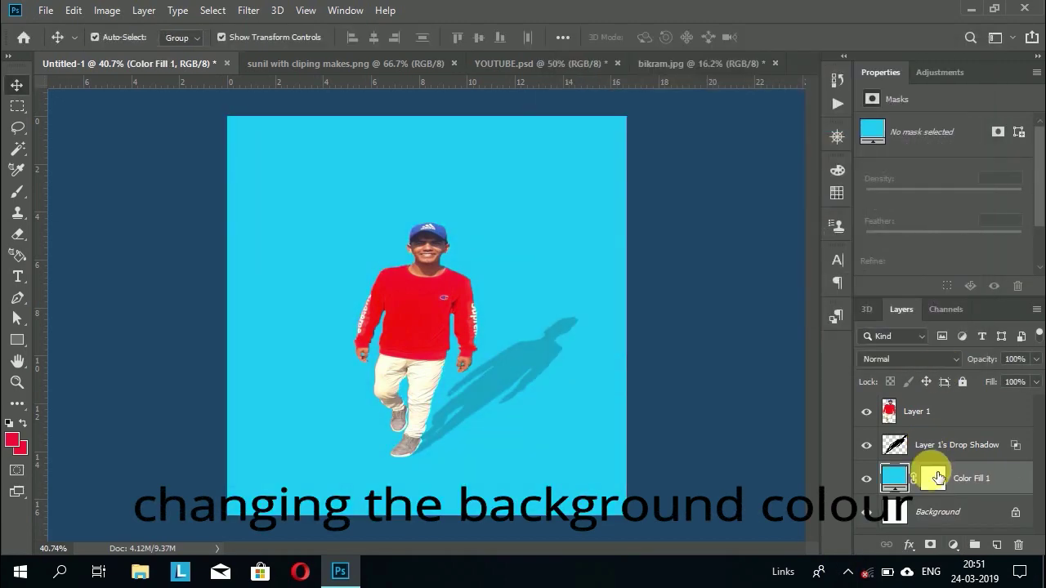
Step: Select the fill layer's mask and set the foreground colour to a darker blue
left_click(932, 478)
left_click(11, 438)
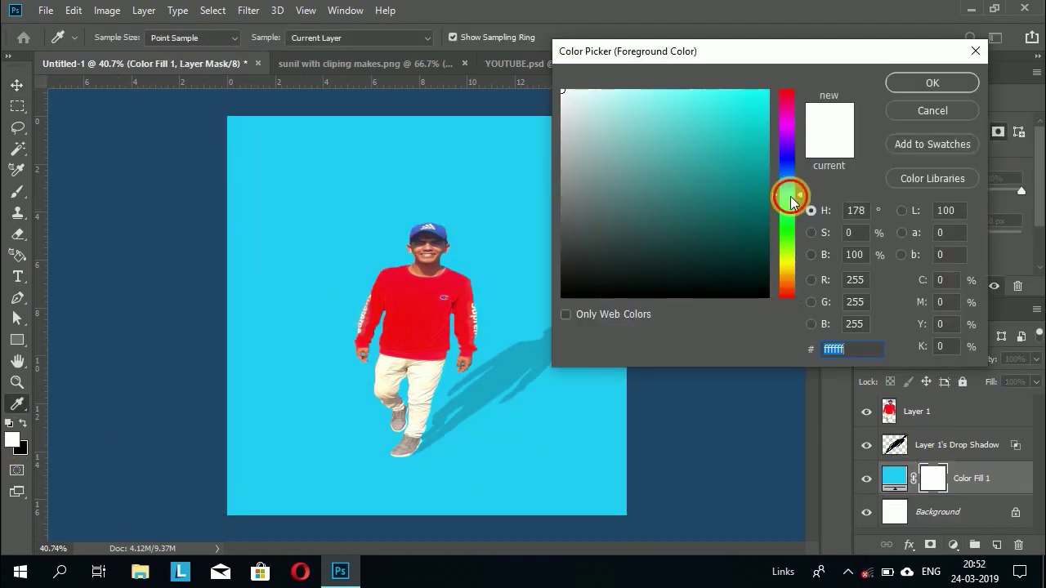
left_click_drag(787, 196, 788, 161)
left_click(747, 99)
left_click(917, 81)
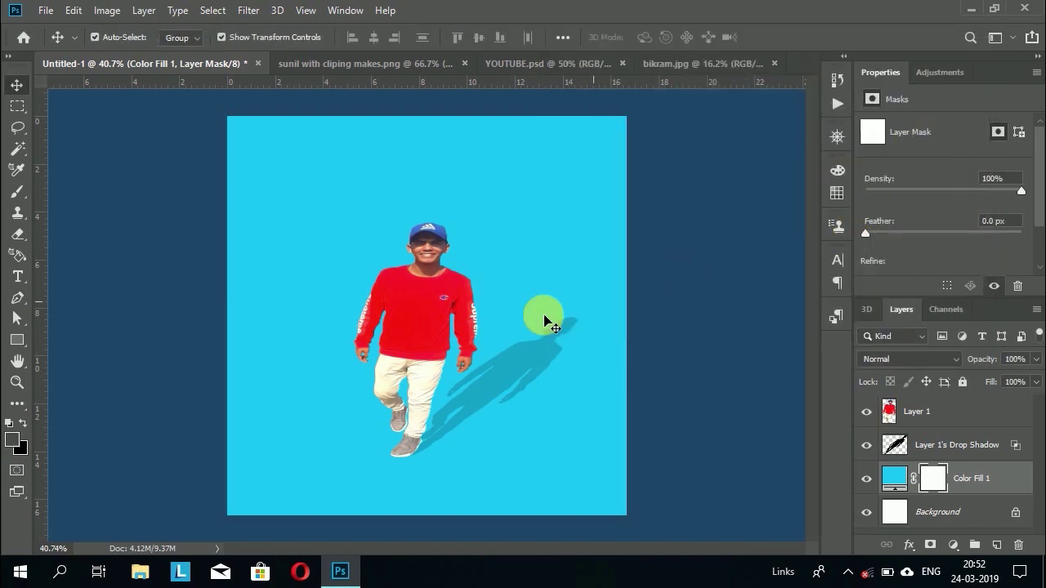
left_click(11, 442)
left_click(932, 82)
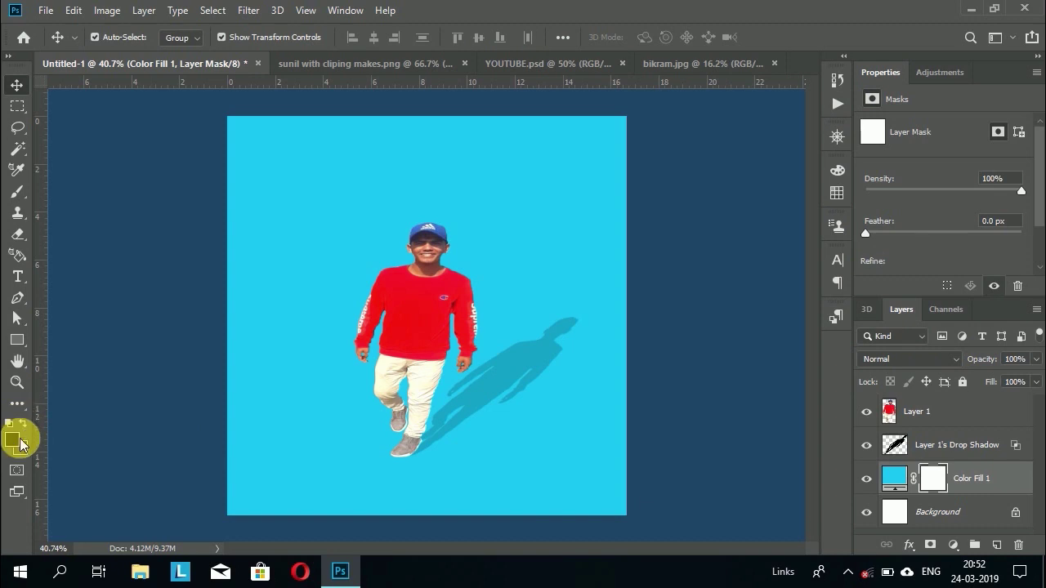
left_click(16, 441)
left_click(759, 99)
left_click(793, 177)
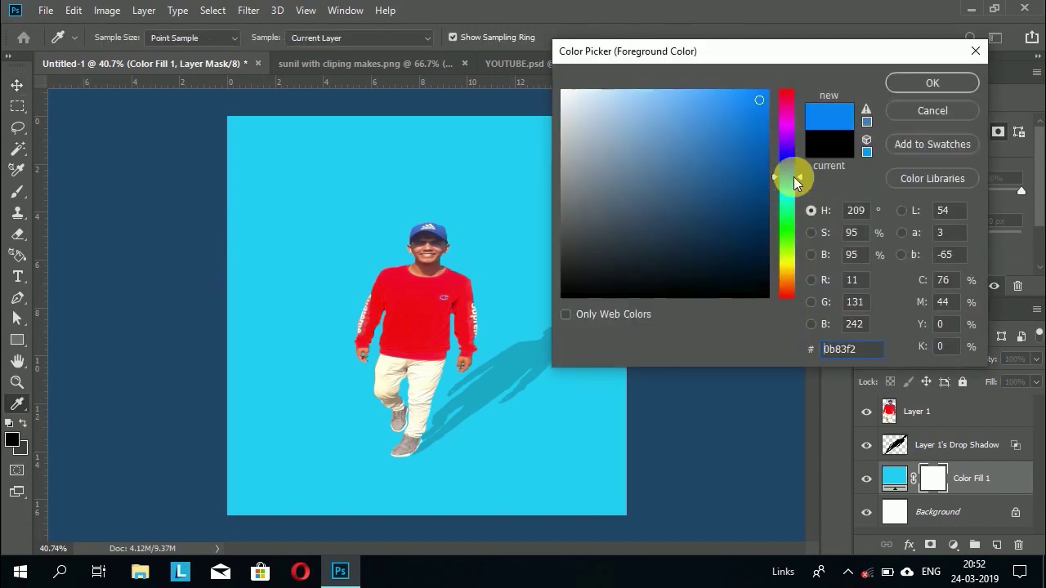
left_click(753, 151)
left_click(932, 82)
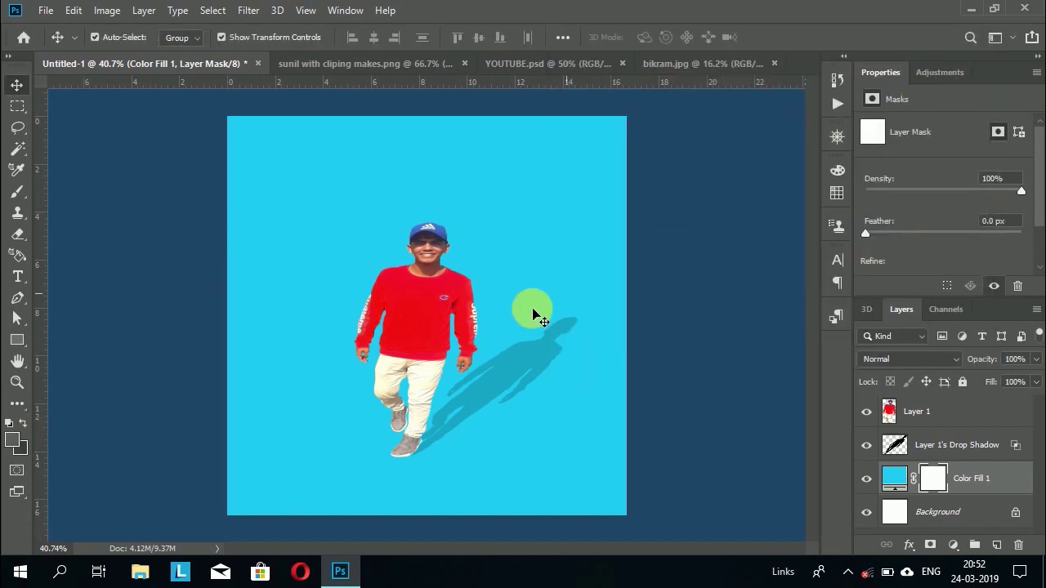
Step: Draw a horizontal gradient on the fill mask and fill the Background layer red
key("g")
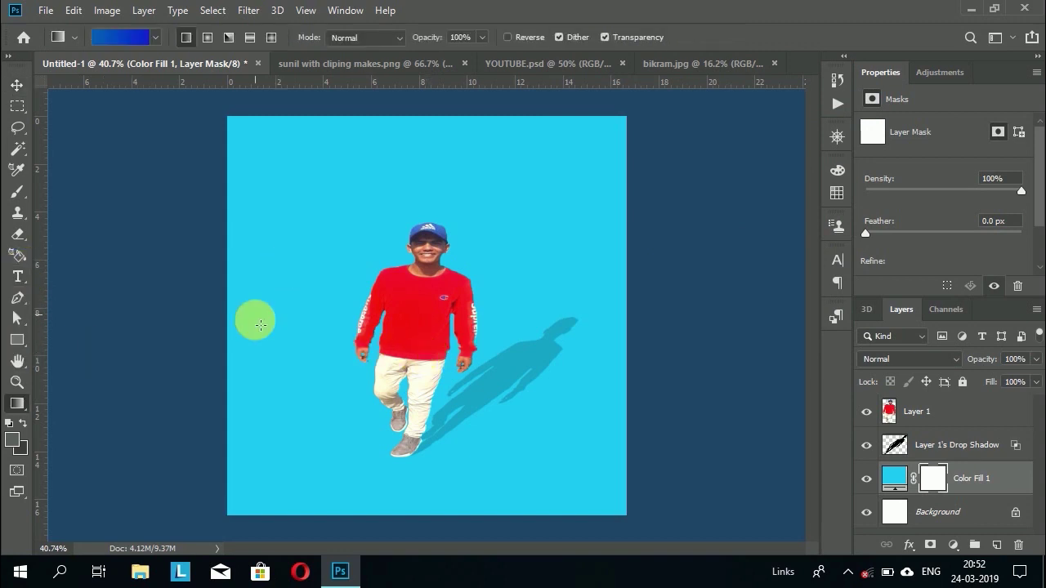
left_click_drag(224, 326, 633, 325)
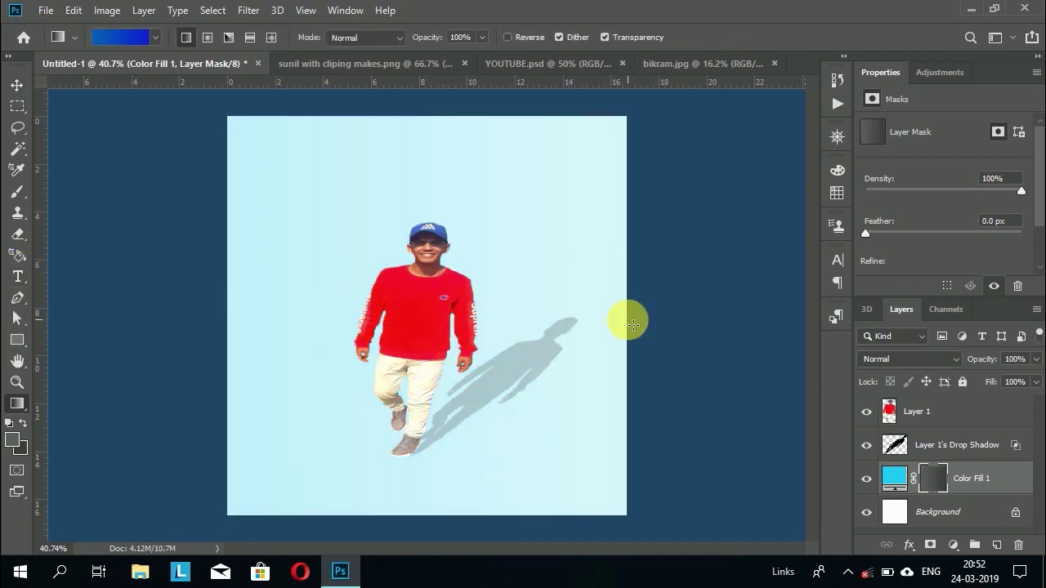
left_click(909, 521)
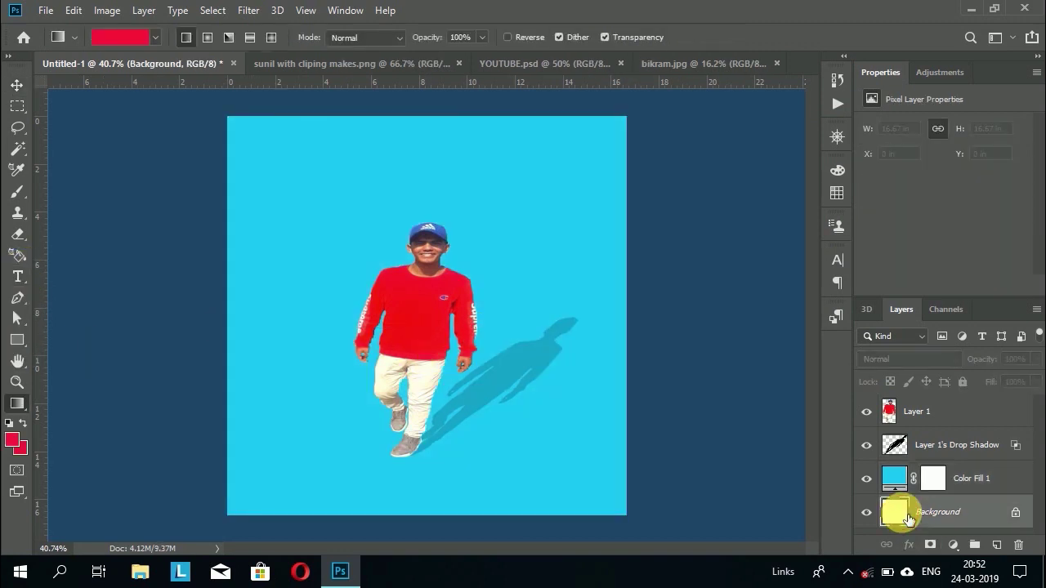
left_click_drag(227, 314, 629, 320)
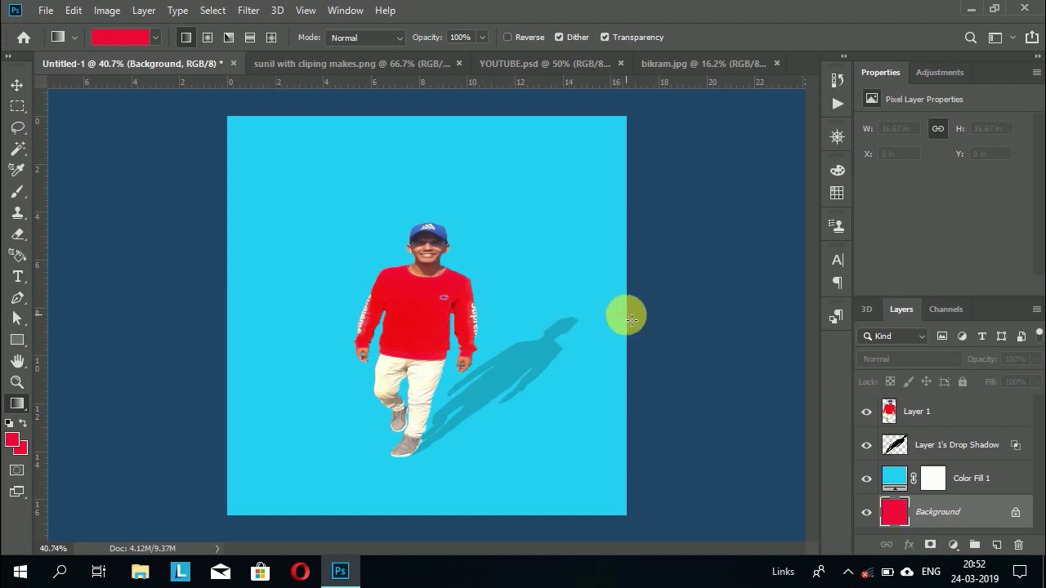
Step: Try more gradients on the Color Fill 1 mask, then revert it to plain white
left_click(933, 478)
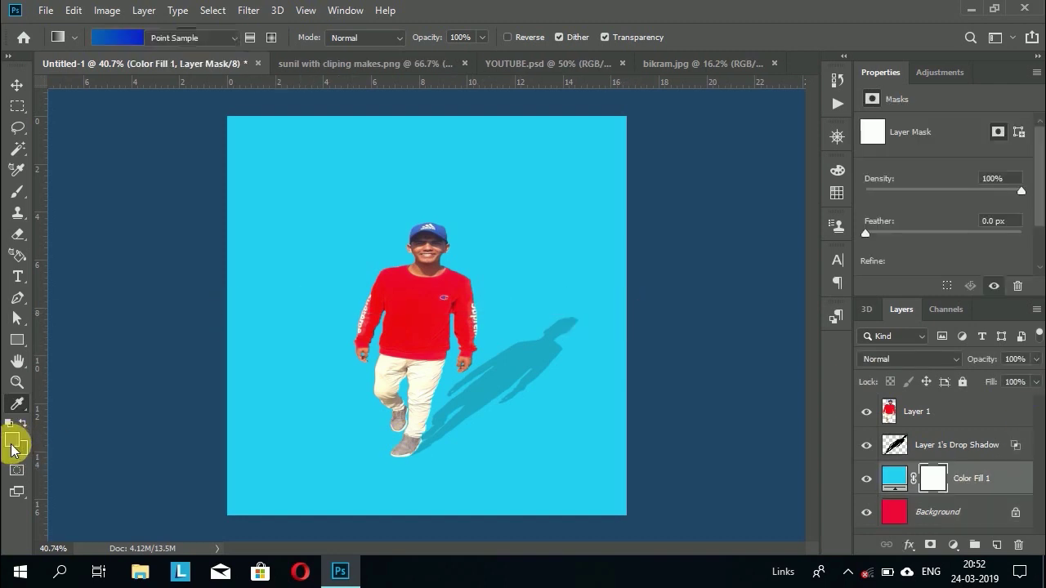
left_click(12, 445)
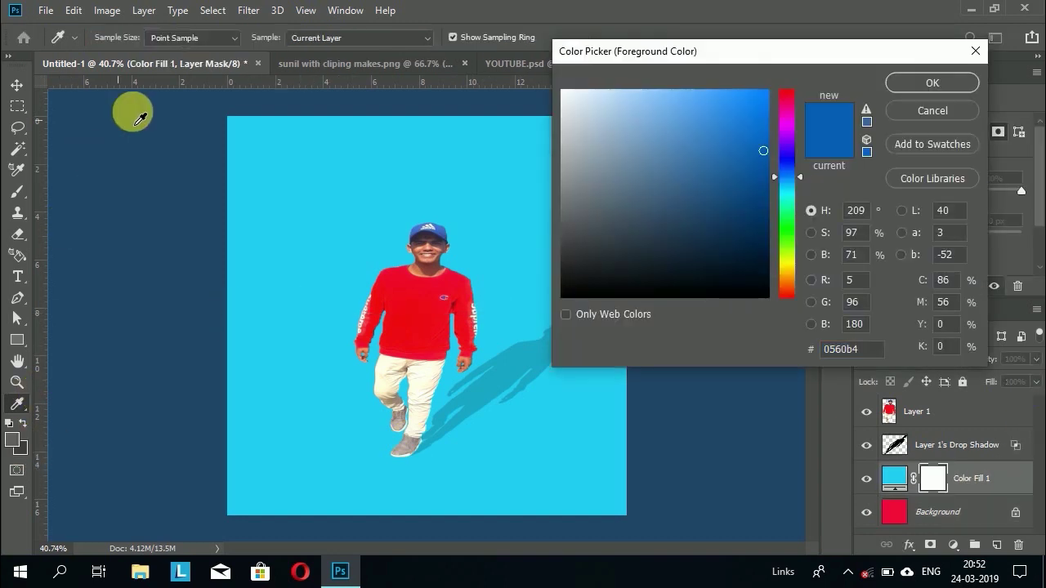
left_click(934, 82)
left_click(155, 38)
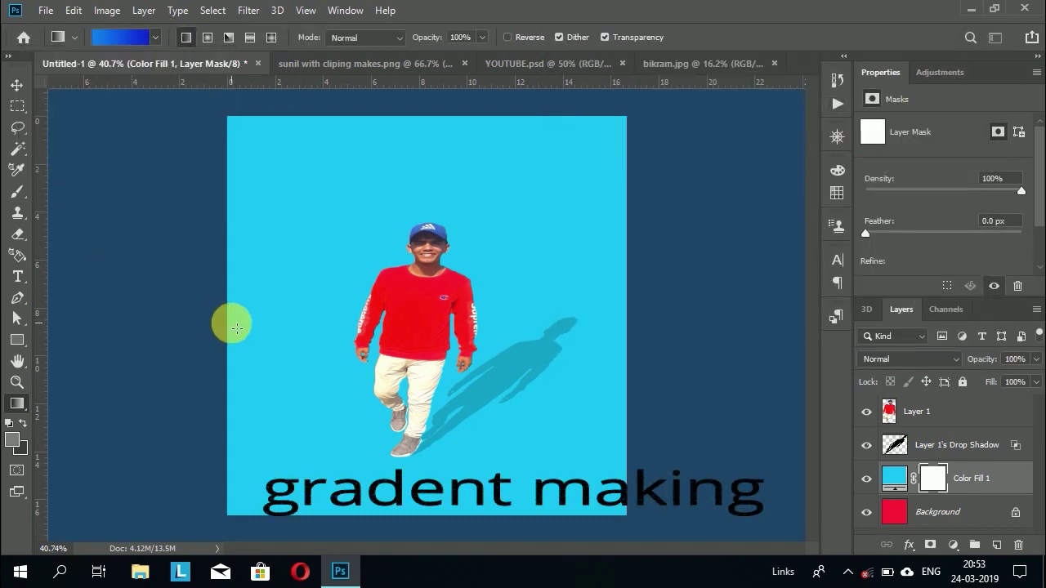
left_click_drag(228, 321, 627, 321)
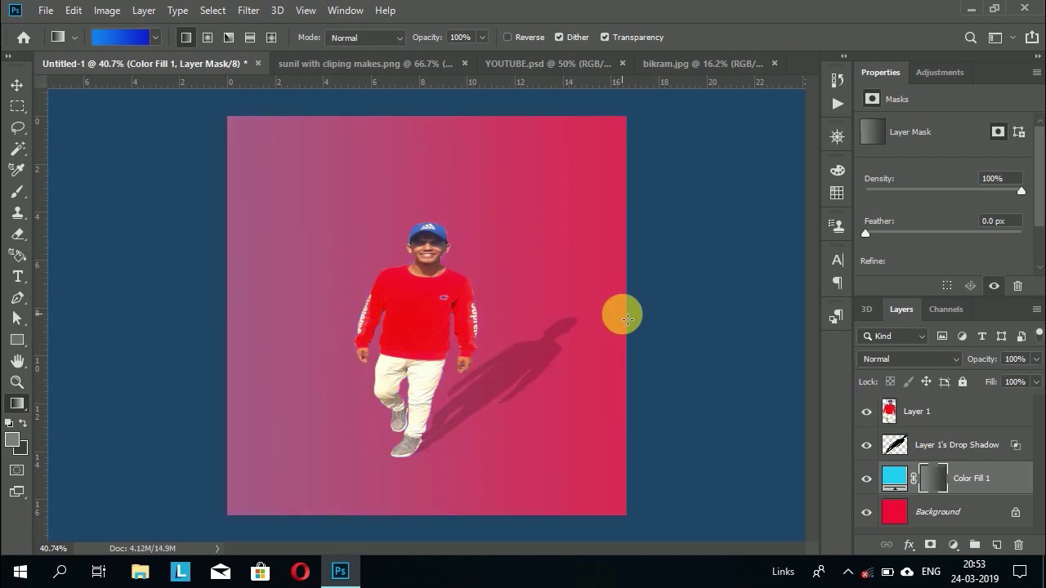
left_click_drag(226, 322, 396, 324)
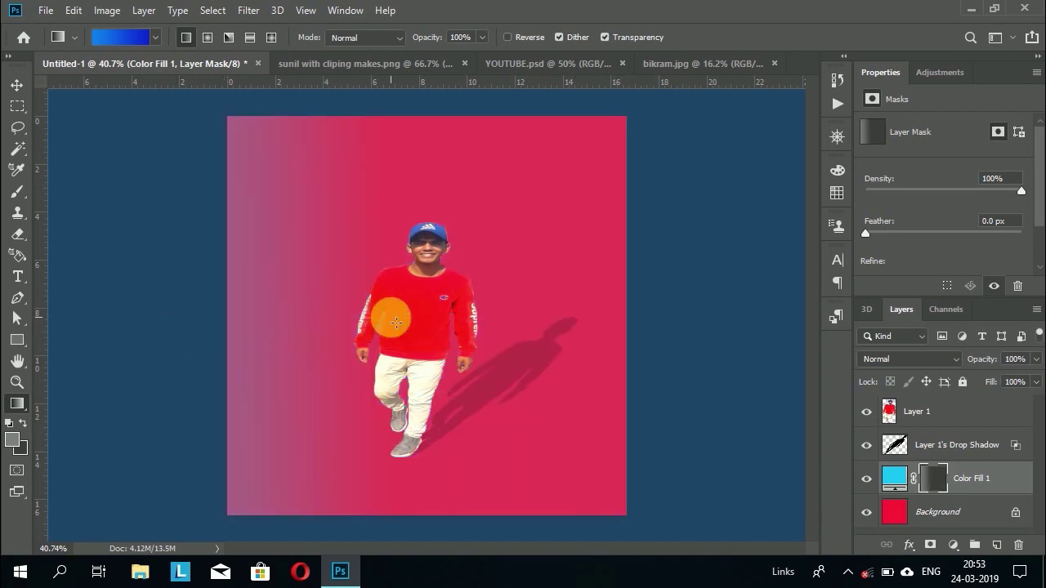
left_click(391, 323)
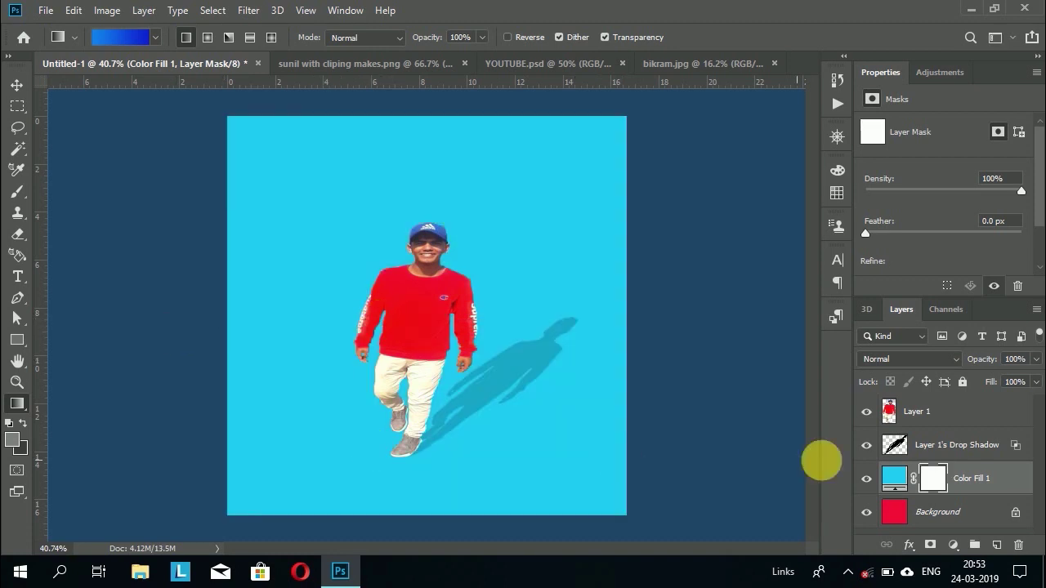
left_click(891, 509)
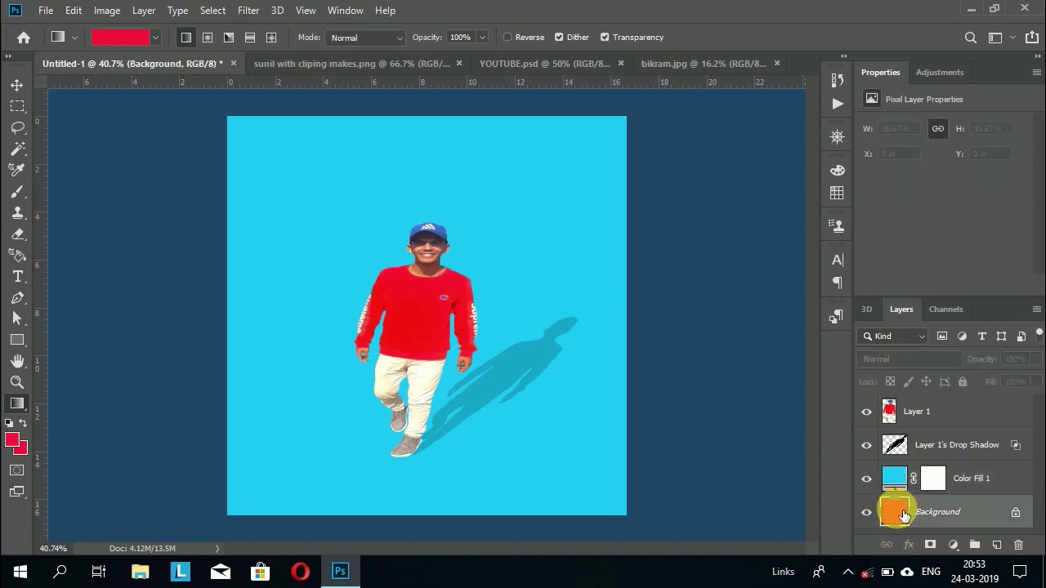
Step: Try converting the Background into a normal layer, then cancel
double_click(901, 514)
left_click(708, 148)
right_click(894, 509)
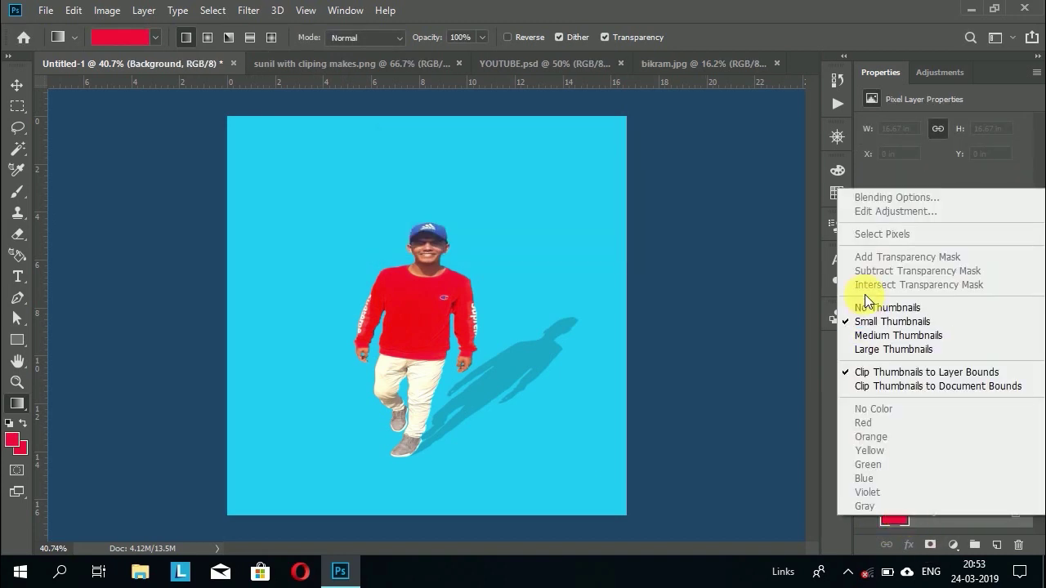
left_click(932, 545)
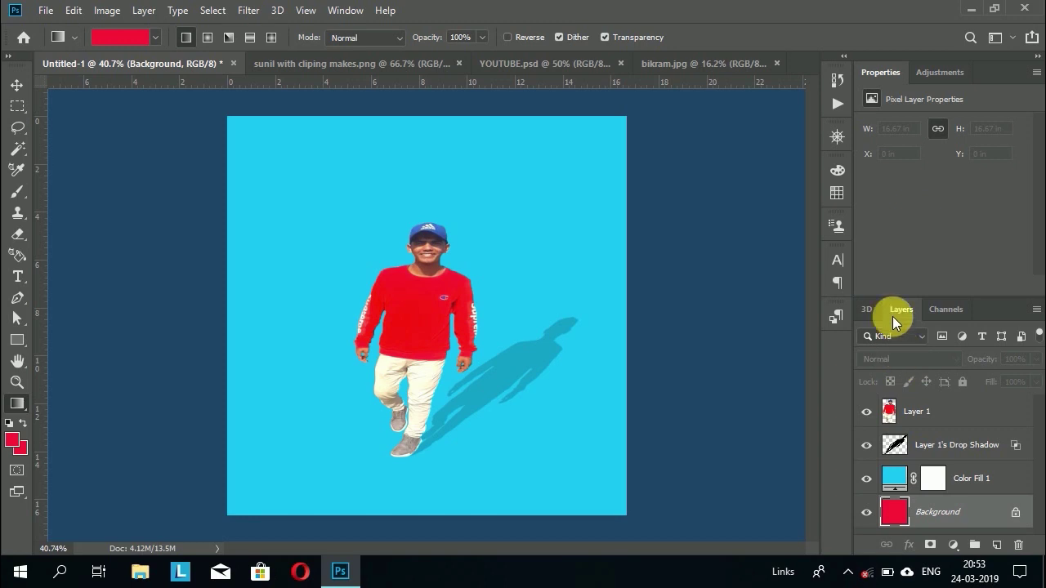
Step: Add a trial cyan Color Fill 2 layer, undo it, and bring up the fe053a red foreground picker
left_click(953, 545)
left_click(924, 257)
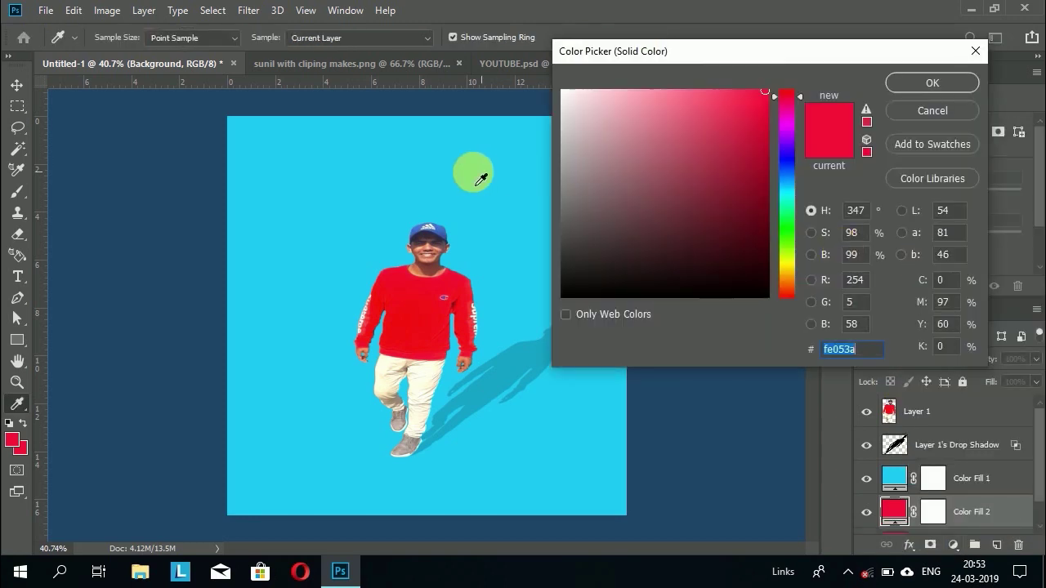
left_click(789, 196)
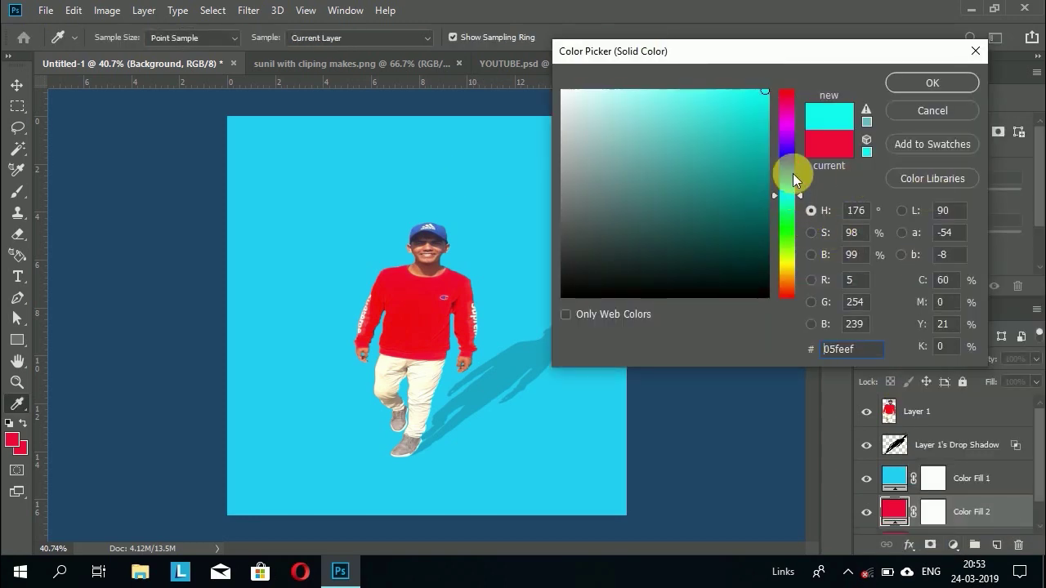
left_click(930, 82)
scroll(948, 488, "down", 1)
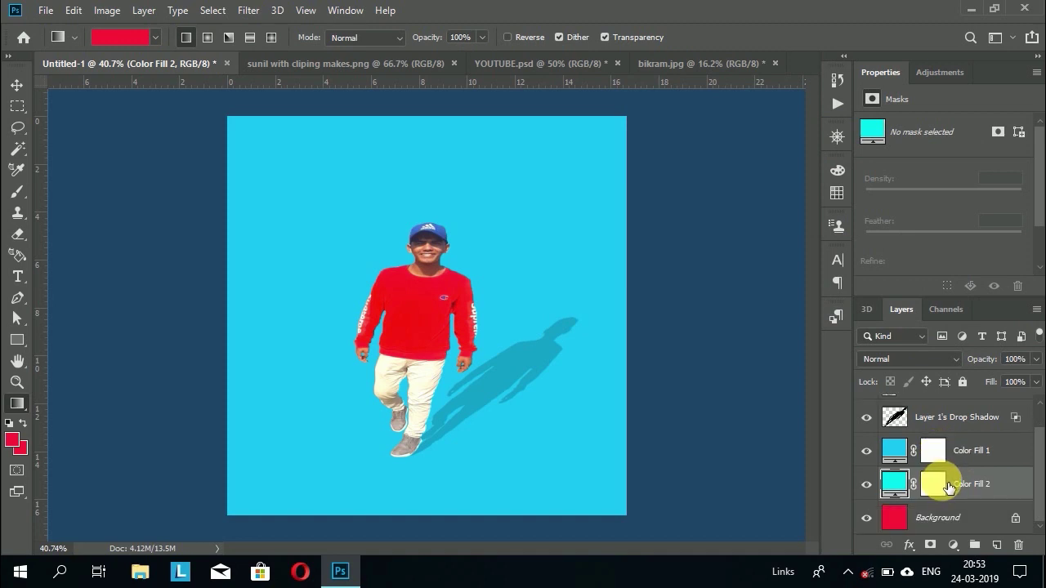
key("ctrl+z")
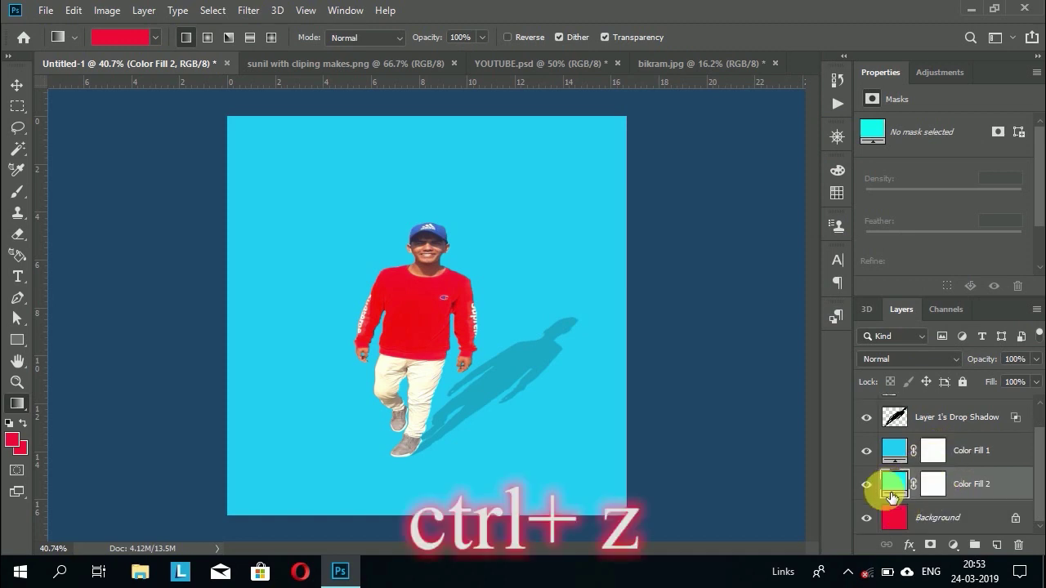
key("ctrl+z")
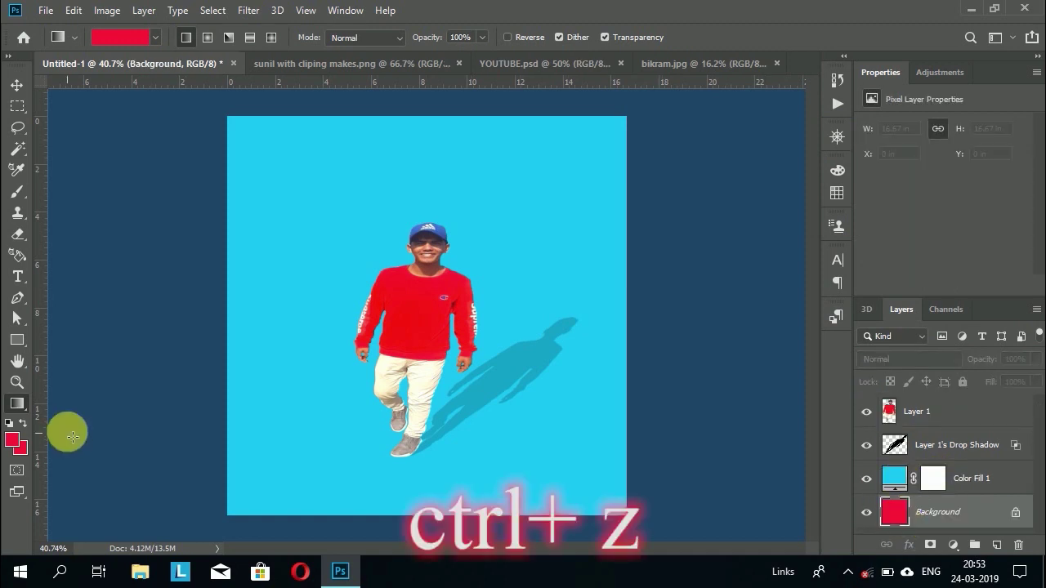
left_click(12, 440)
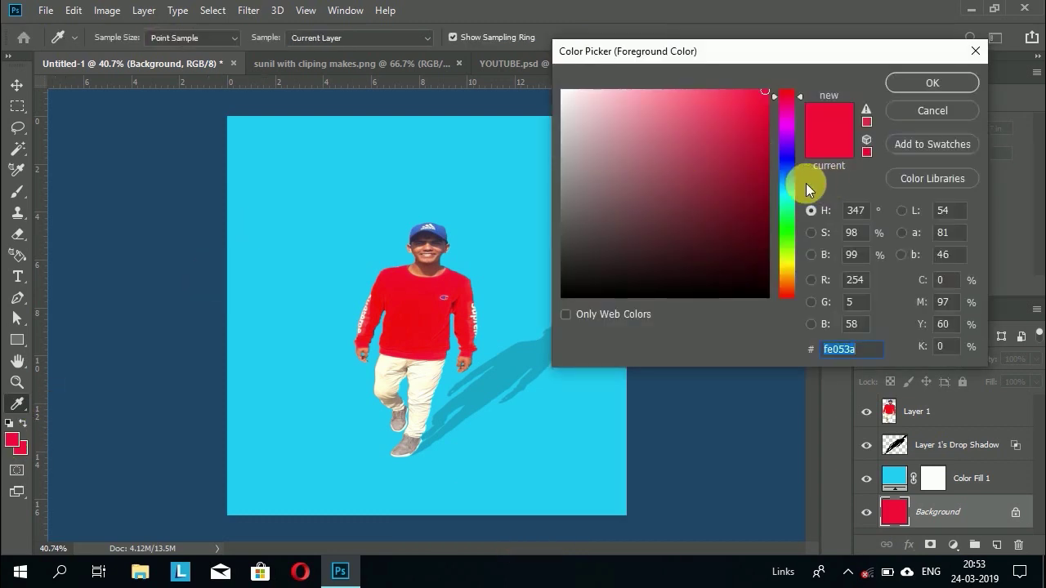
left_click(786, 170)
left_click_drag(759, 158, 724, 105)
left_click(937, 85)
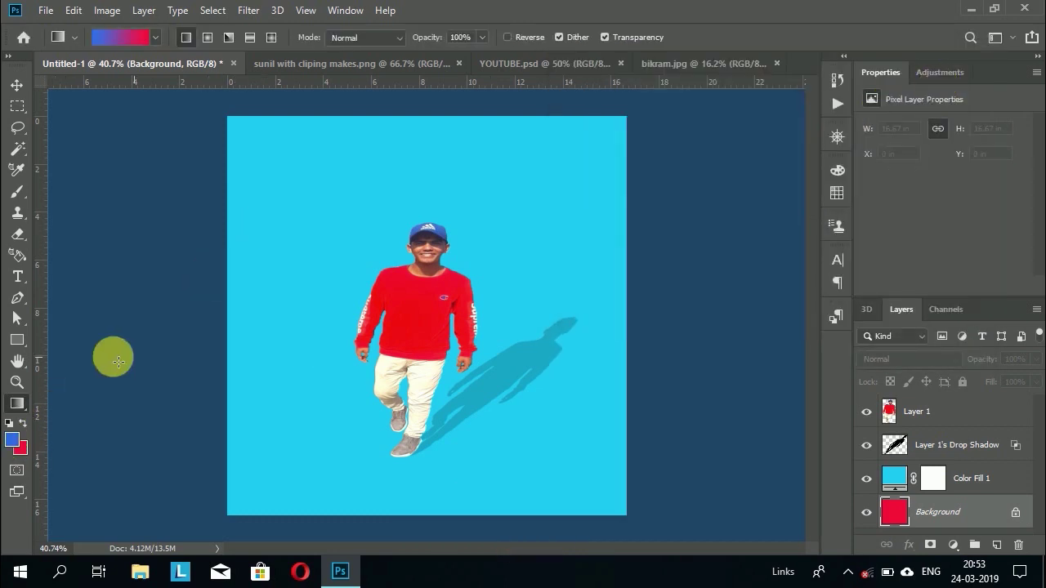
left_click(22, 421)
left_click_drag(224, 323, 405, 325)
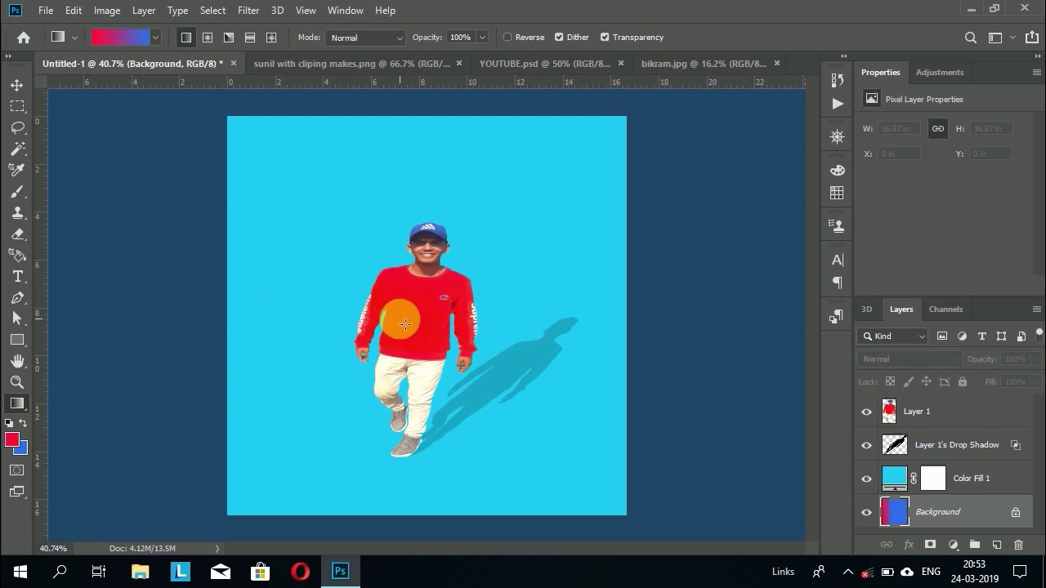
left_click(932, 478)
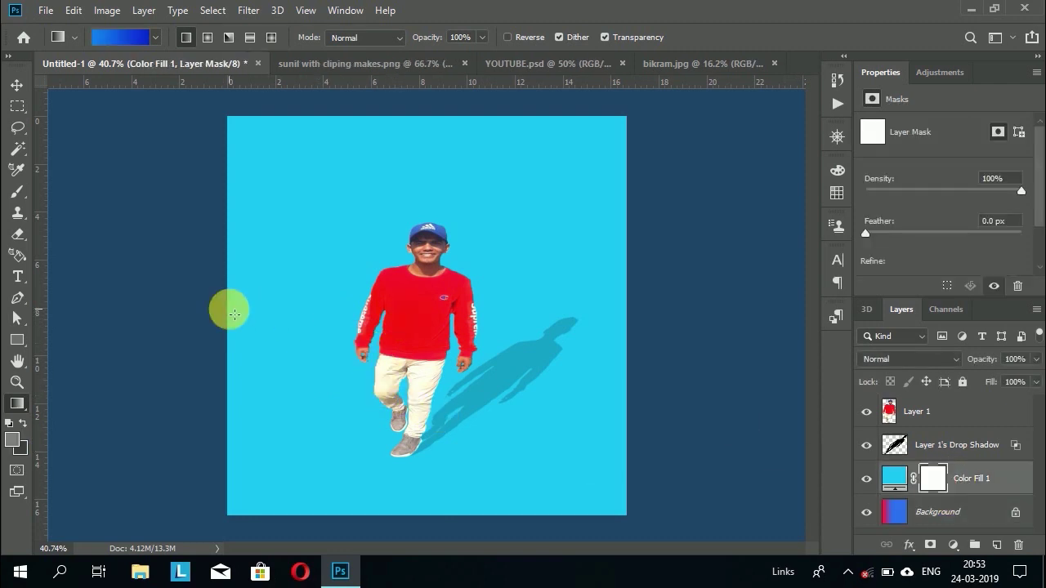
left_click_drag(228, 308, 426, 311)
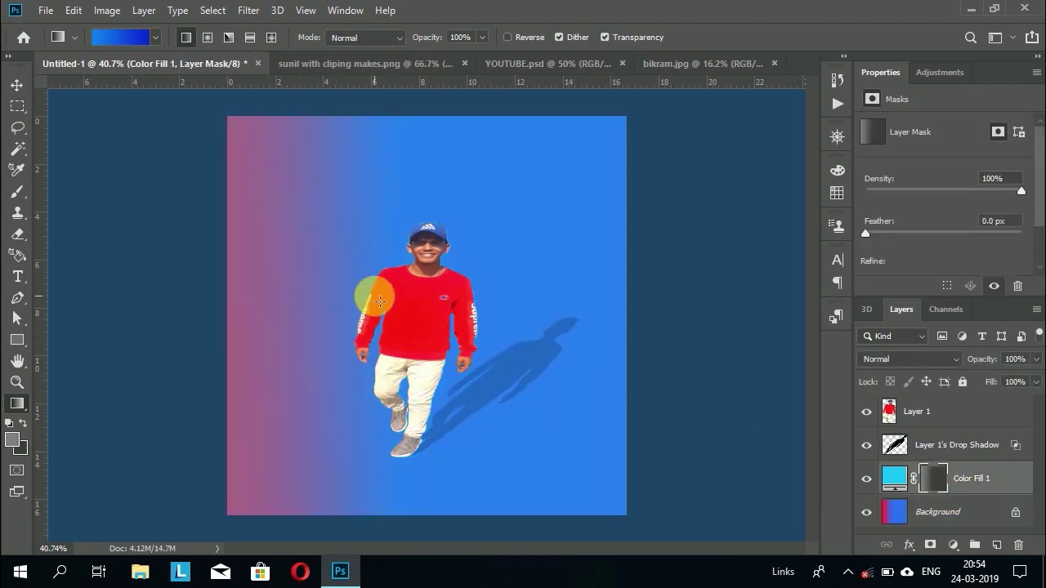
key("ctrl+z")
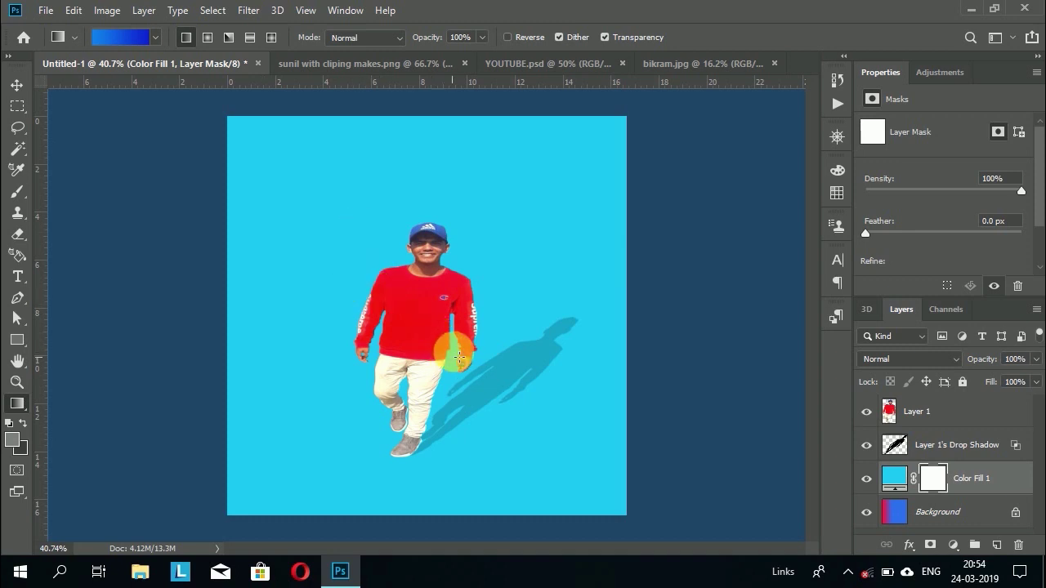
left_click(893, 478)
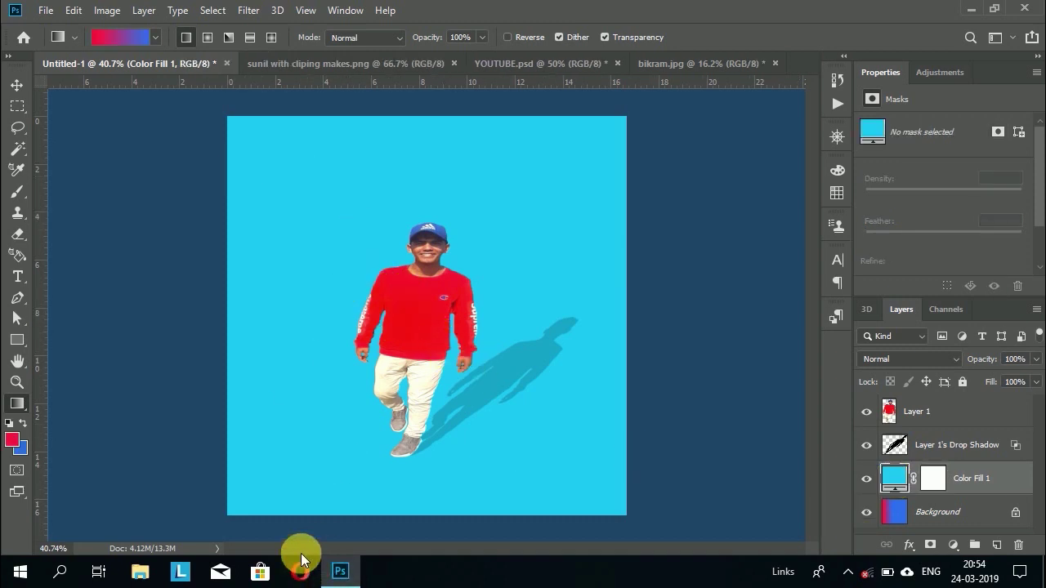
left_click(17, 276)
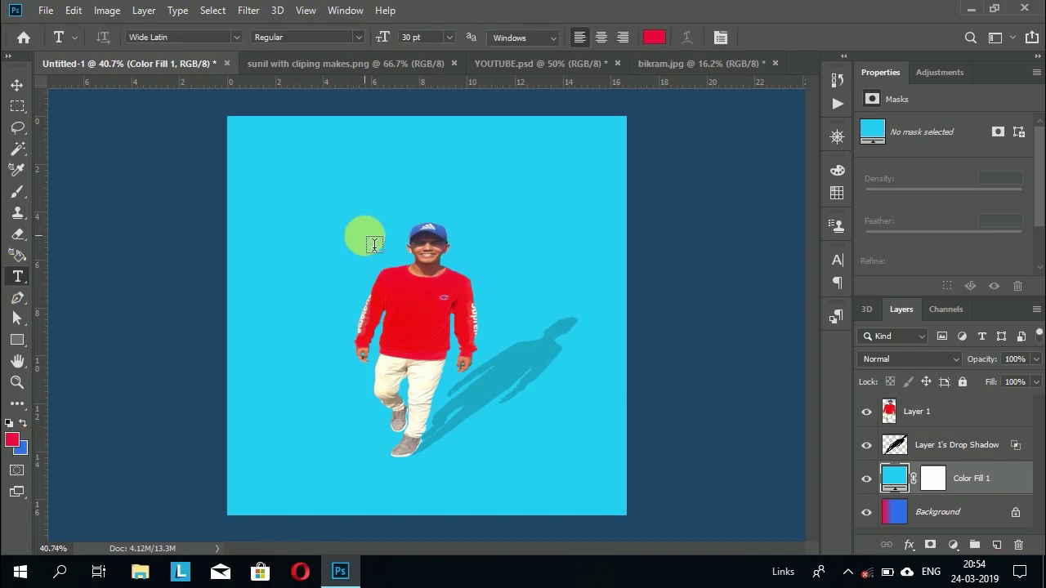
left_click(342, 241)
key("BackSpace")
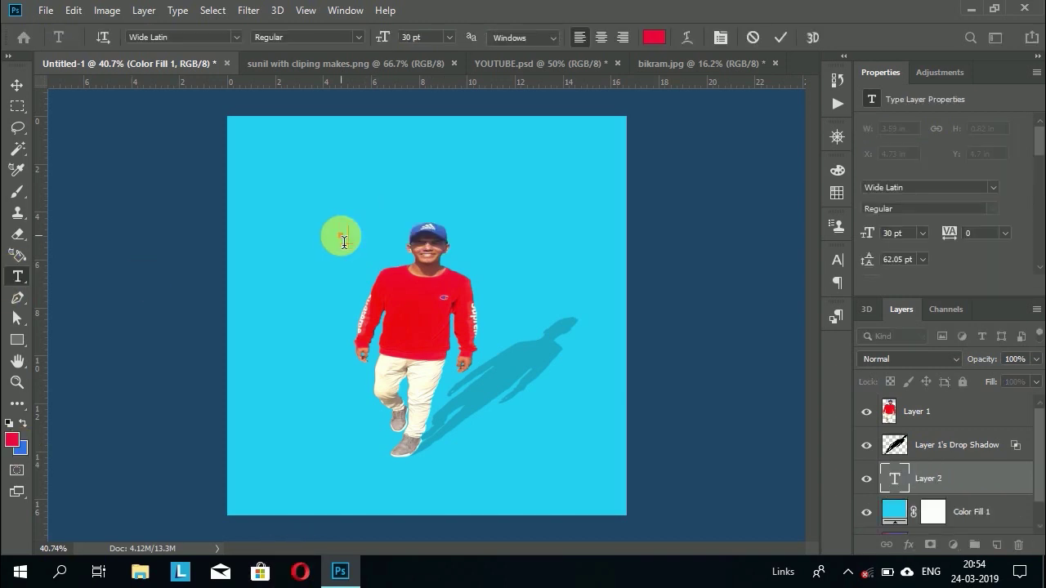
type("ADIDAS")
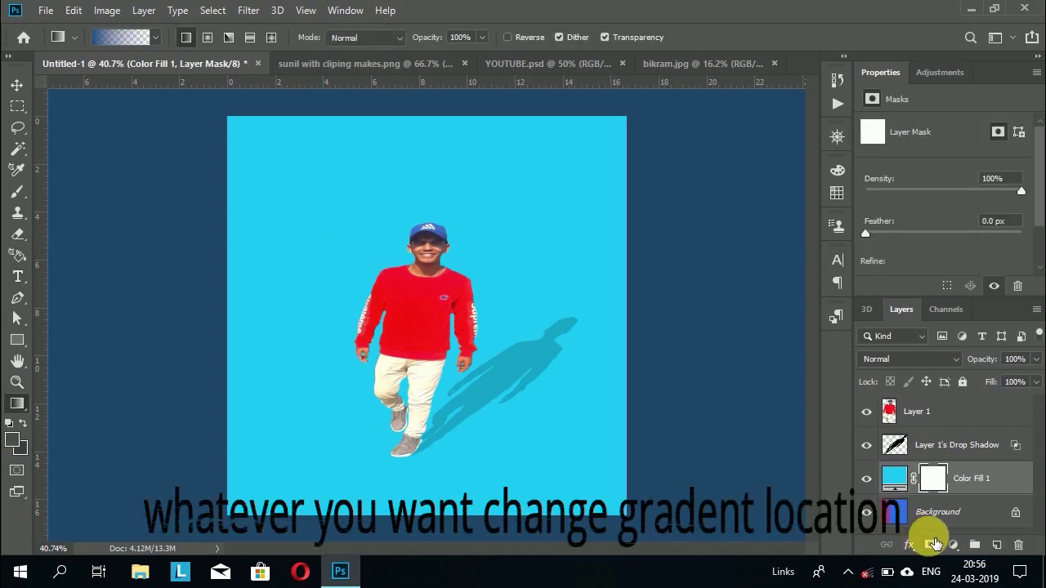
Step: Add a Gradient Fill layer at about 0°, red on the left fading to cyan
left_click(952, 544)
left_click(923, 269)
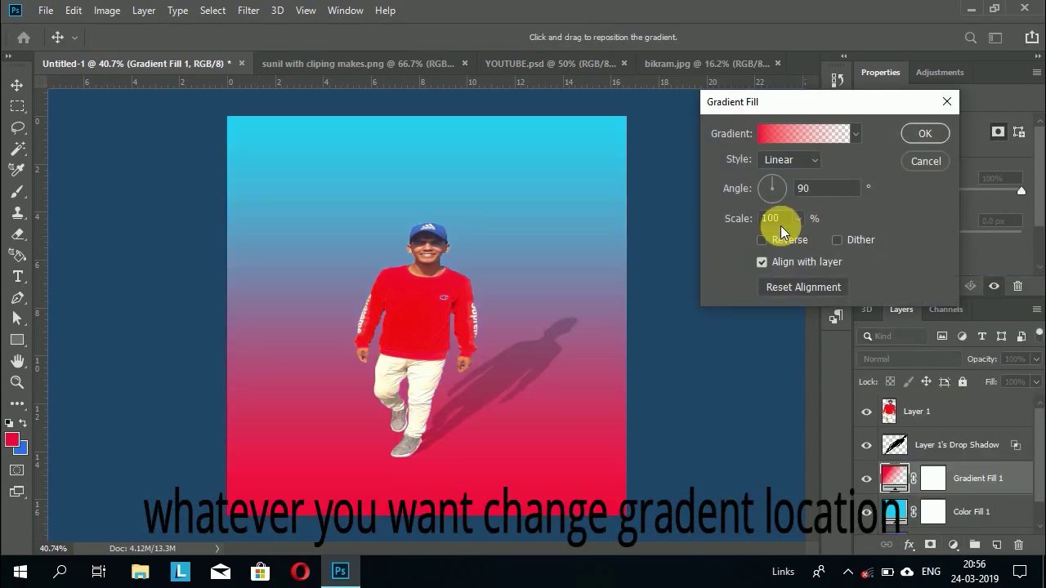
left_click_drag(776, 180, 782, 189)
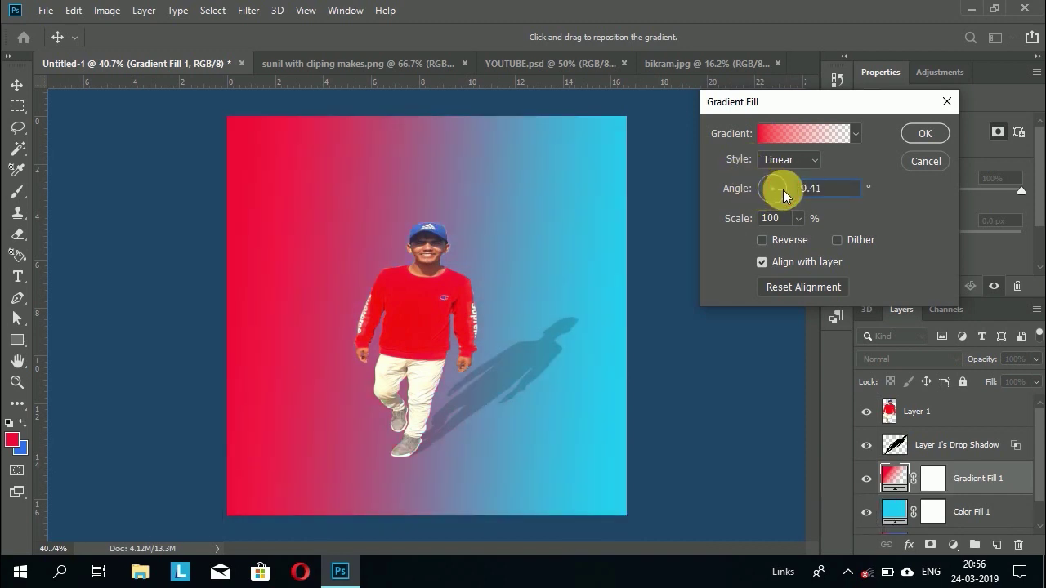
left_click_drag(782, 189, 784, 187)
Step: Recolour the gradient's left stop from red to a medium blue
left_click(816, 131)
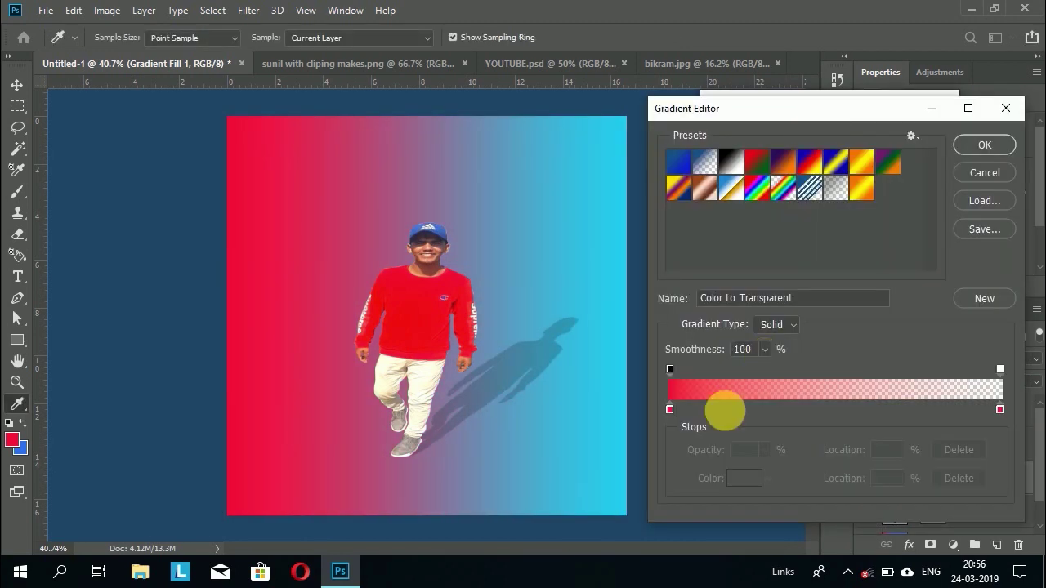
left_click(669, 408)
left_click(743, 477)
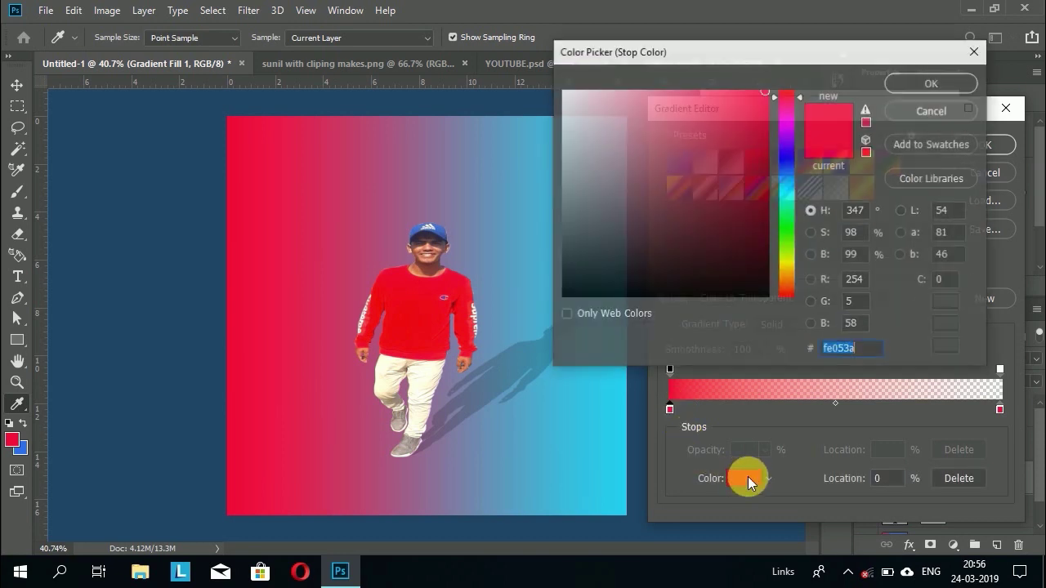
left_click_drag(653, 175, 723, 187)
left_click(786, 207)
left_click_drag(787, 193, 787, 187)
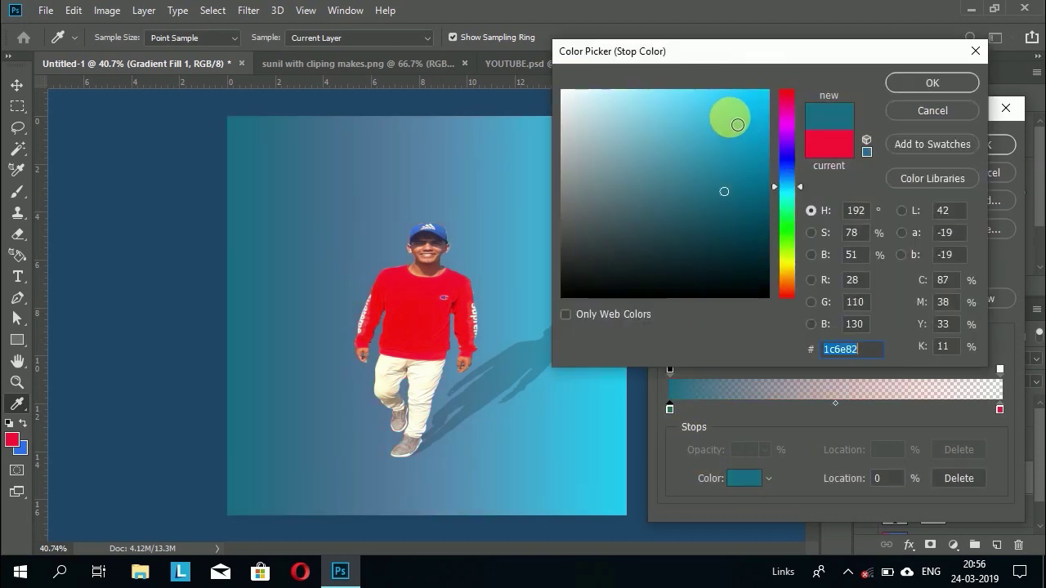
left_click(727, 116)
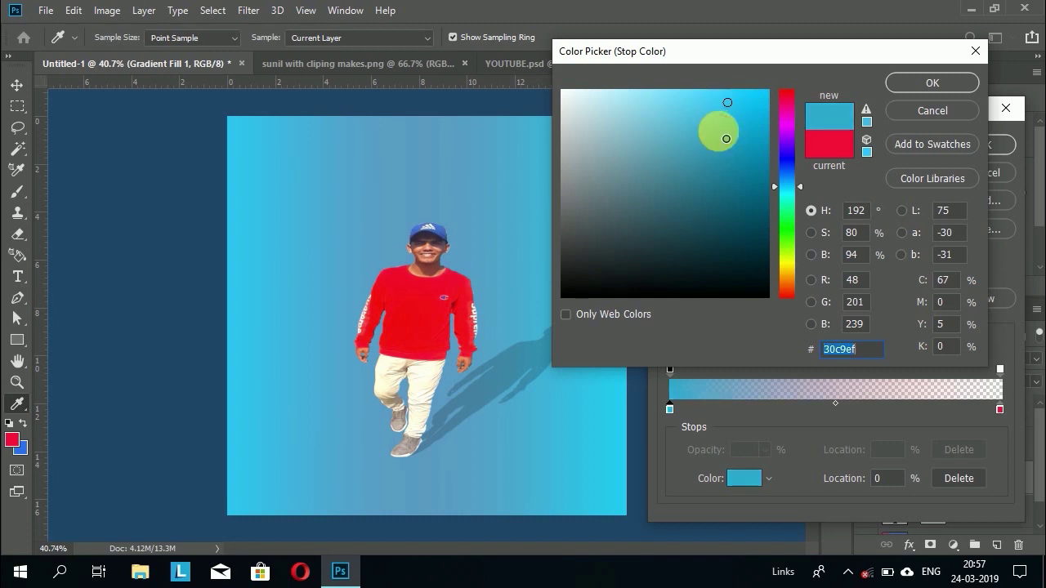
mouse_move(727, 116)
left_mouse_down()
mouse_move(675, 224)
mouse_move(734, 143)
left_mouse_up()
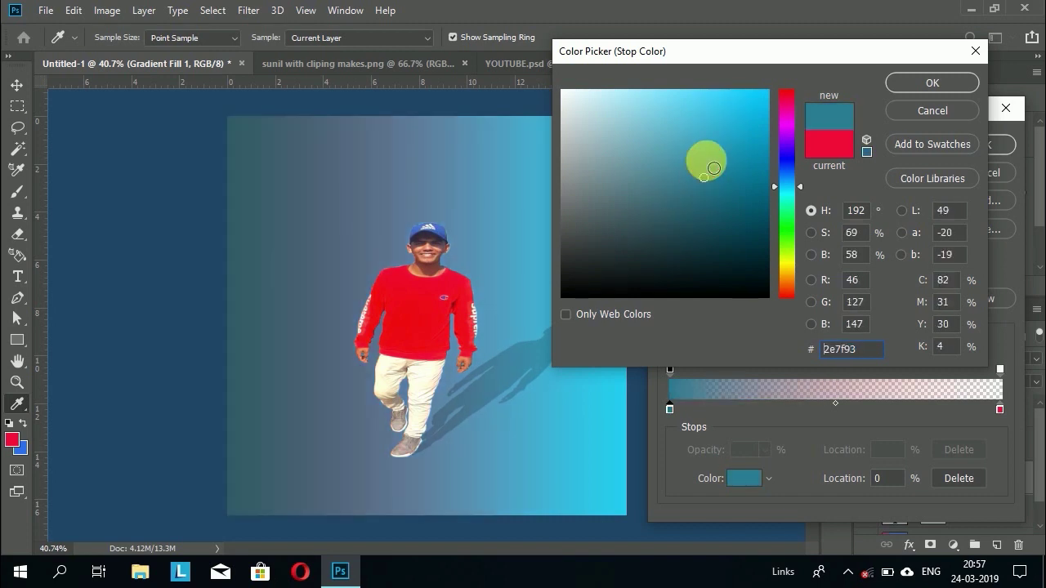
left_click_drag(798, 187, 785, 171)
left_click(740, 125)
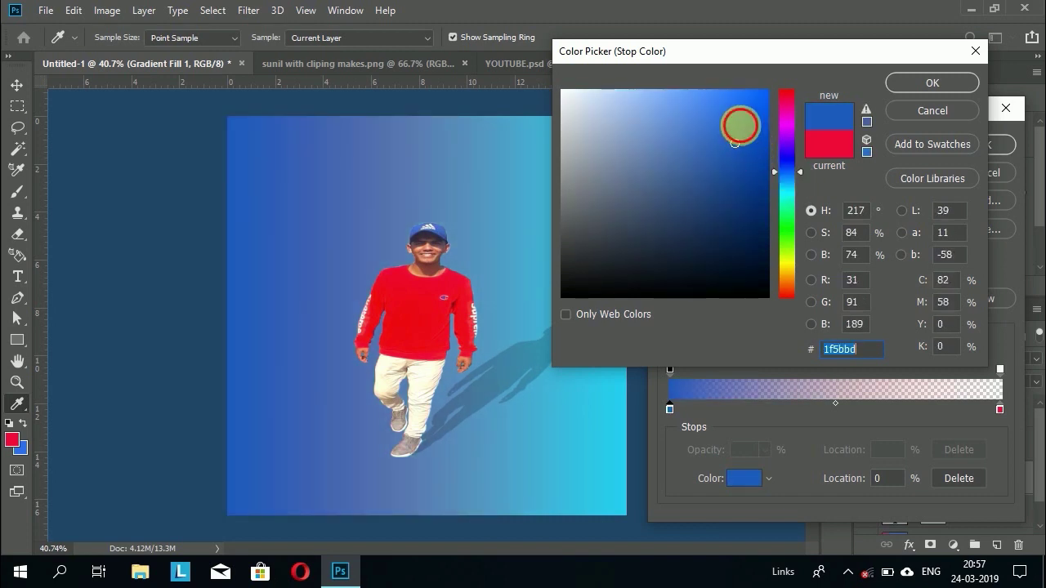
left_click(930, 83)
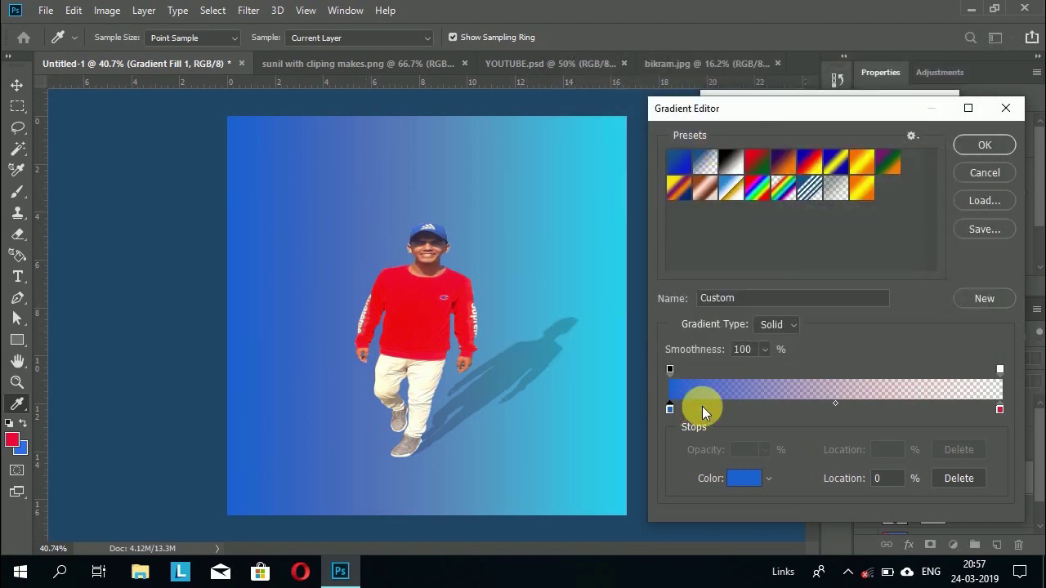
Step: Add a second blue stop, make the red stop bright cyan 05fee9 at about 71%, and apply
left_click_drag(835, 409, 691, 417)
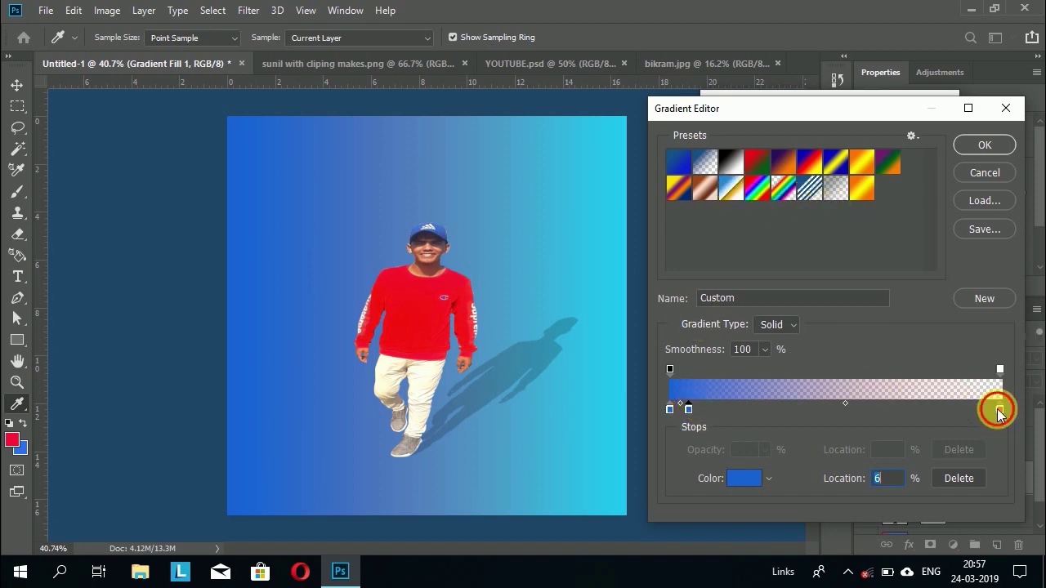
left_click_drag(999, 410, 839, 407)
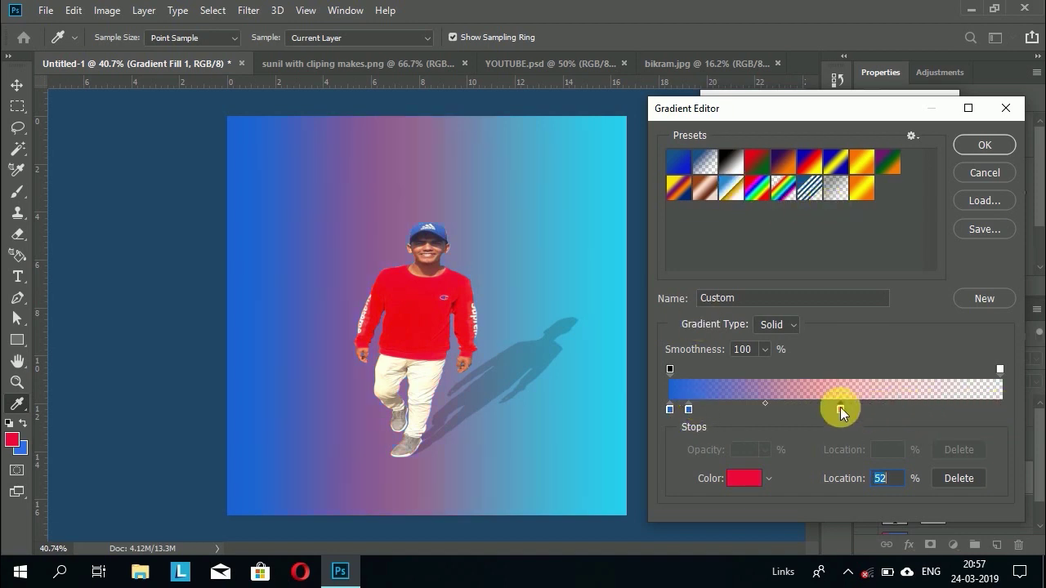
double_click(840, 407)
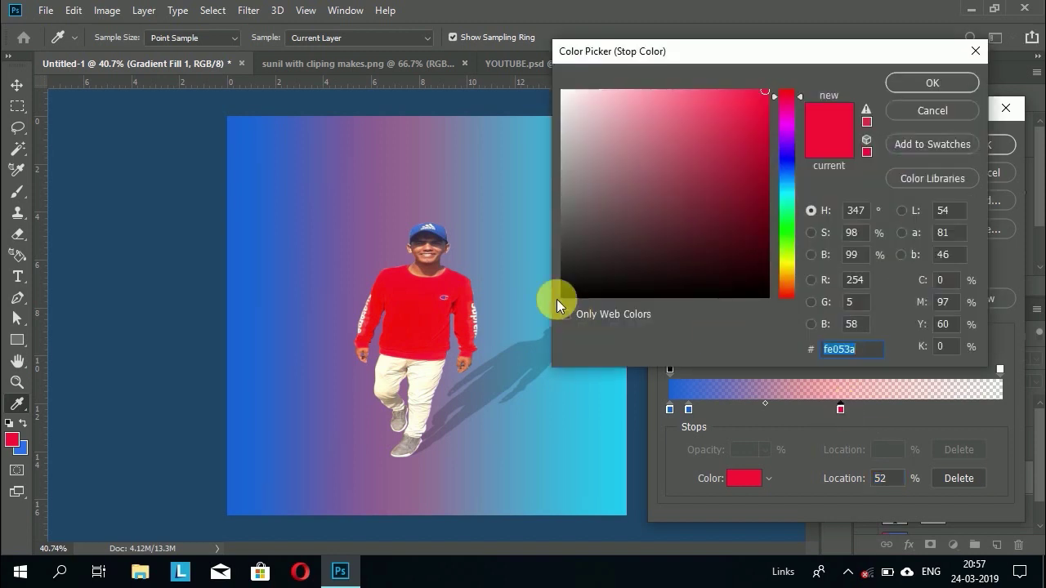
left_click(790, 203)
left_click_drag(790, 209, 788, 195)
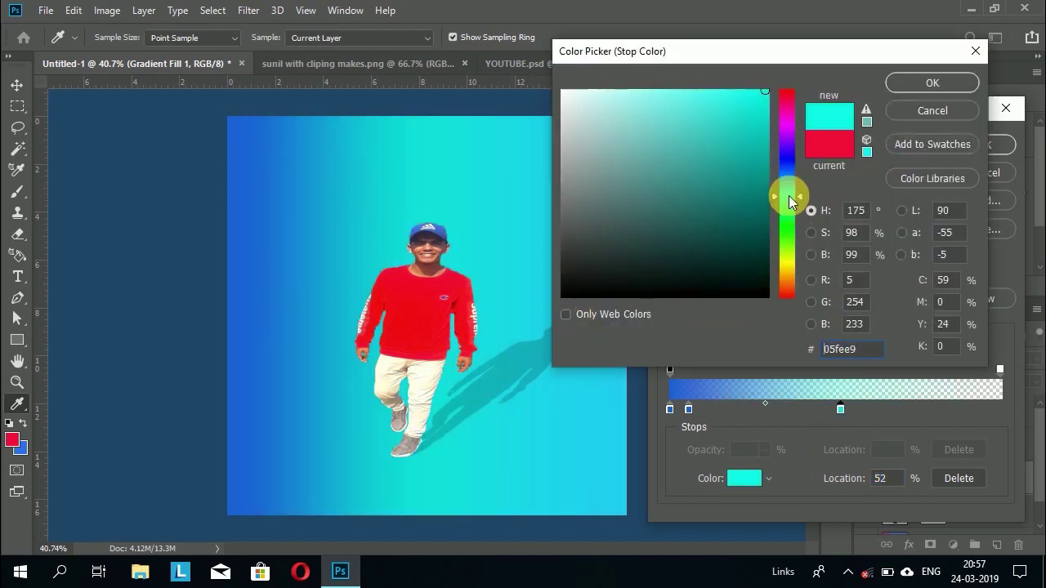
left_click(930, 83)
left_click_drag(839, 408, 903, 409)
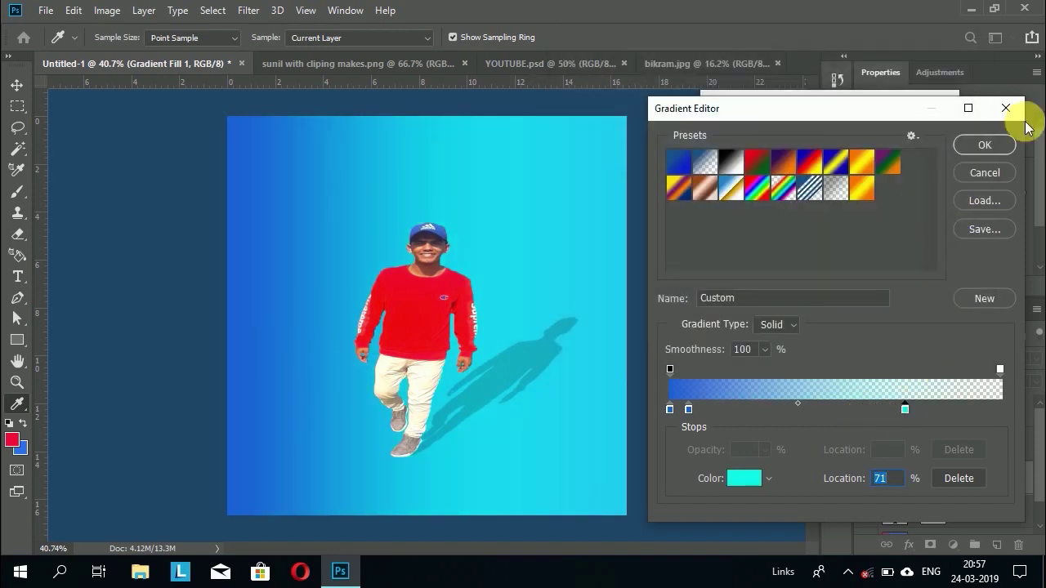
left_click(983, 144)
left_click(928, 133)
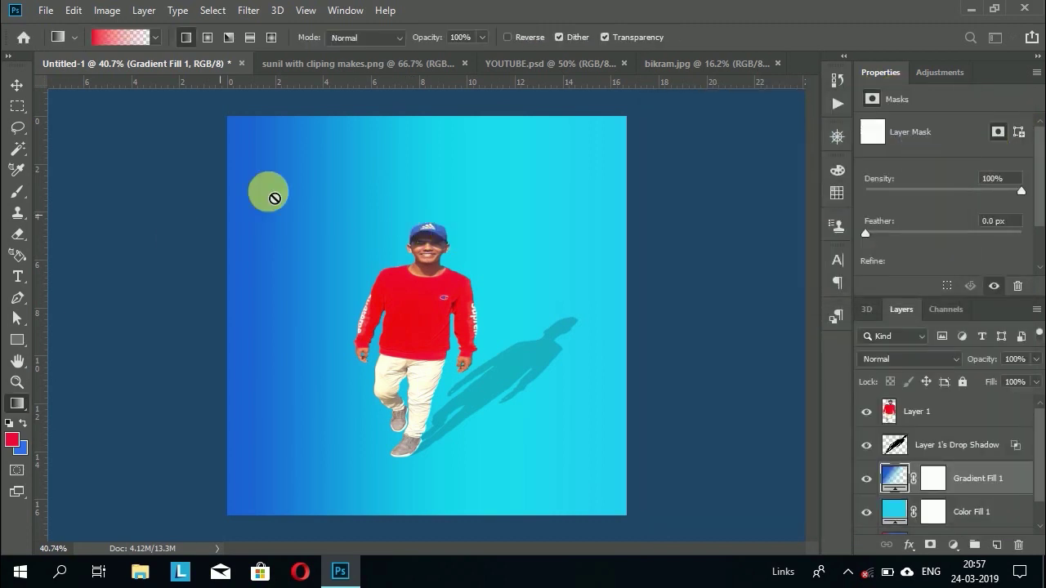
left_click(18, 279)
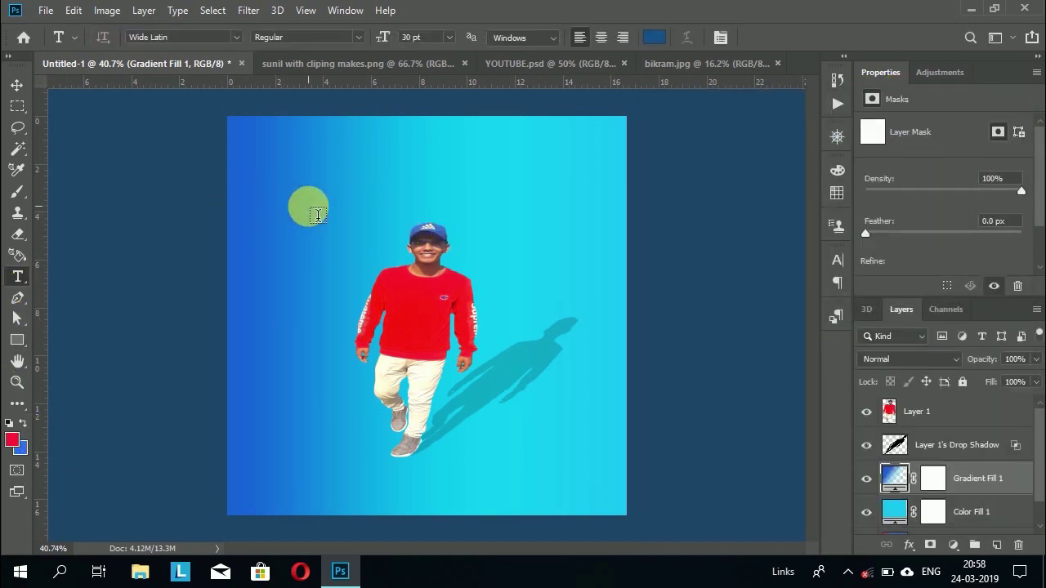
Step: Add an ADIDAS text layer on the blue area and colour it white
left_click(307, 213)
key("Delete")
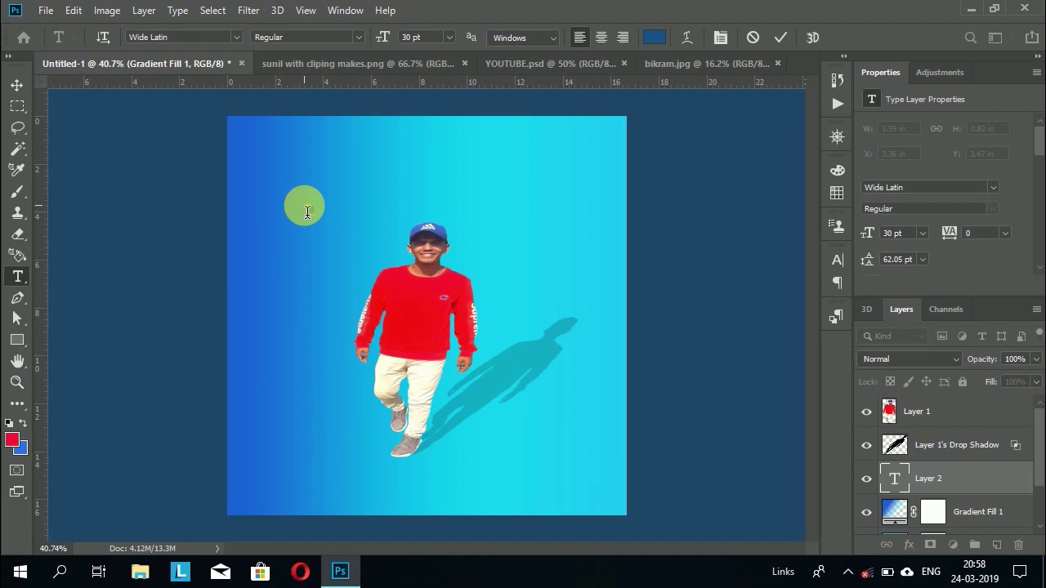
type("ADIDAS")
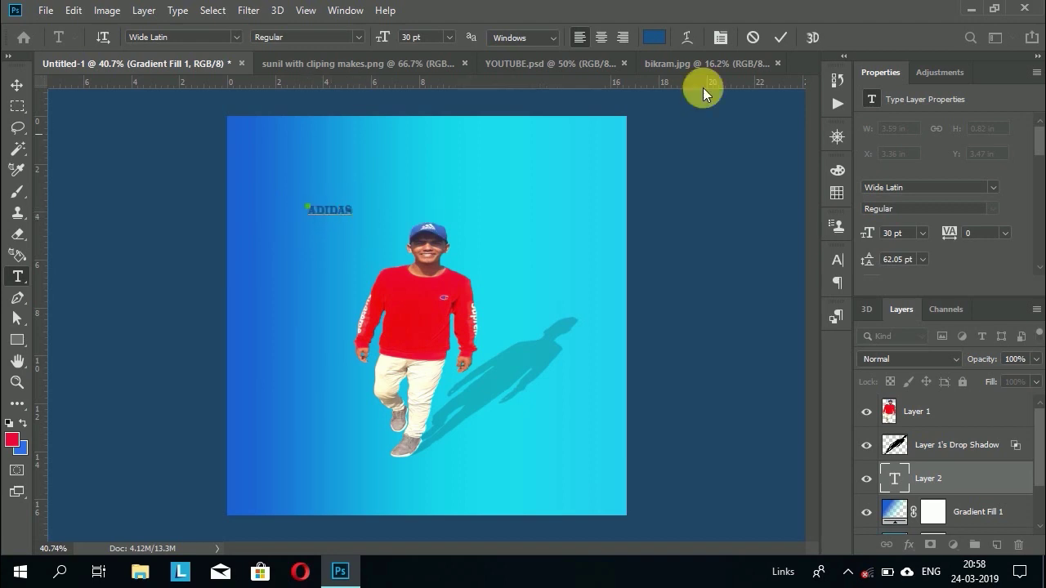
left_click(891, 475)
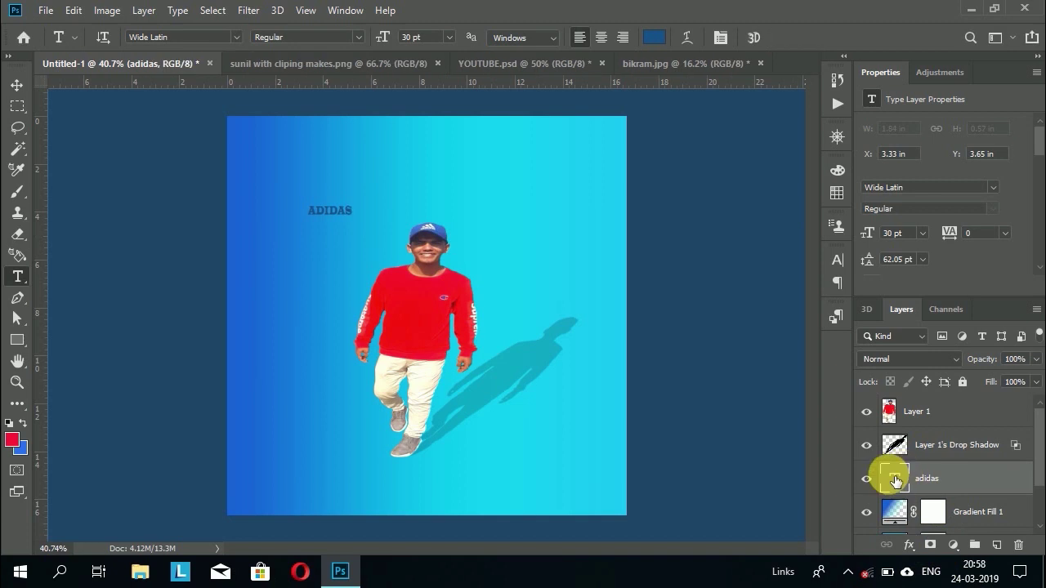
left_click(838, 261)
left_click(794, 355)
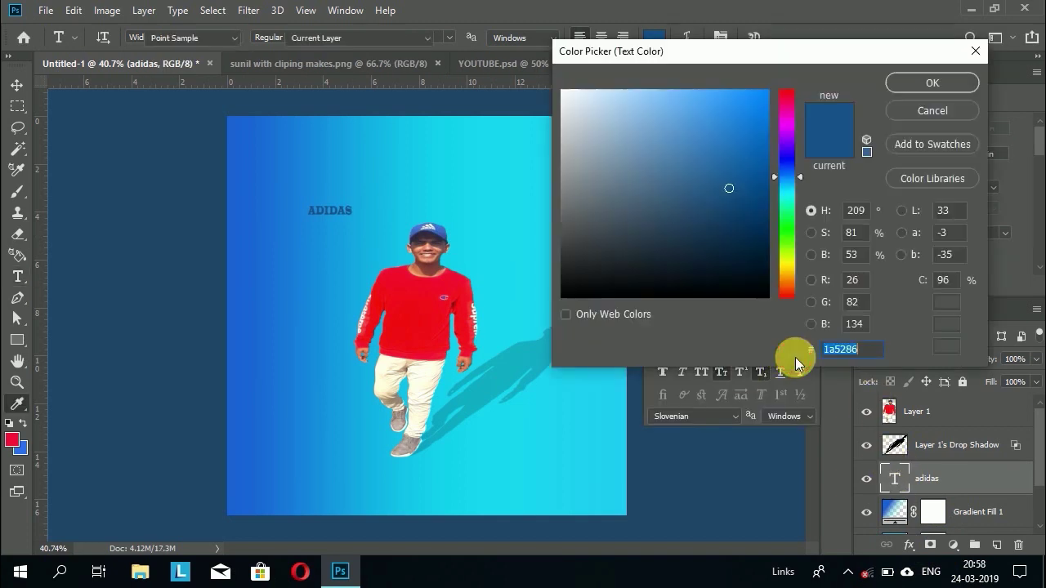
left_click(579, 104)
left_click(939, 83)
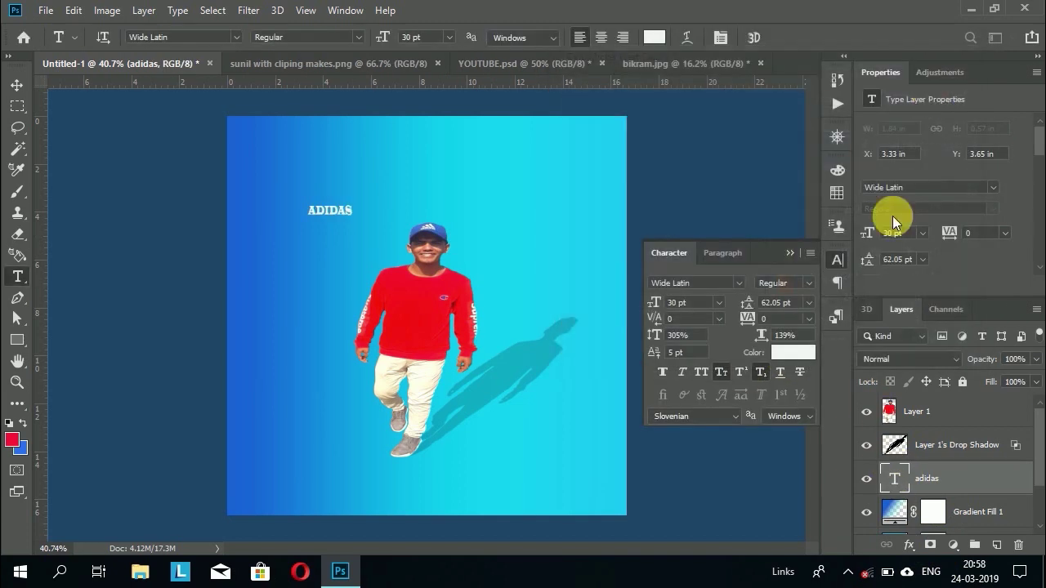
Step: Set ADIDAS to all caps, Romanian language and Windows anti-aliasing
left_click(700, 372)
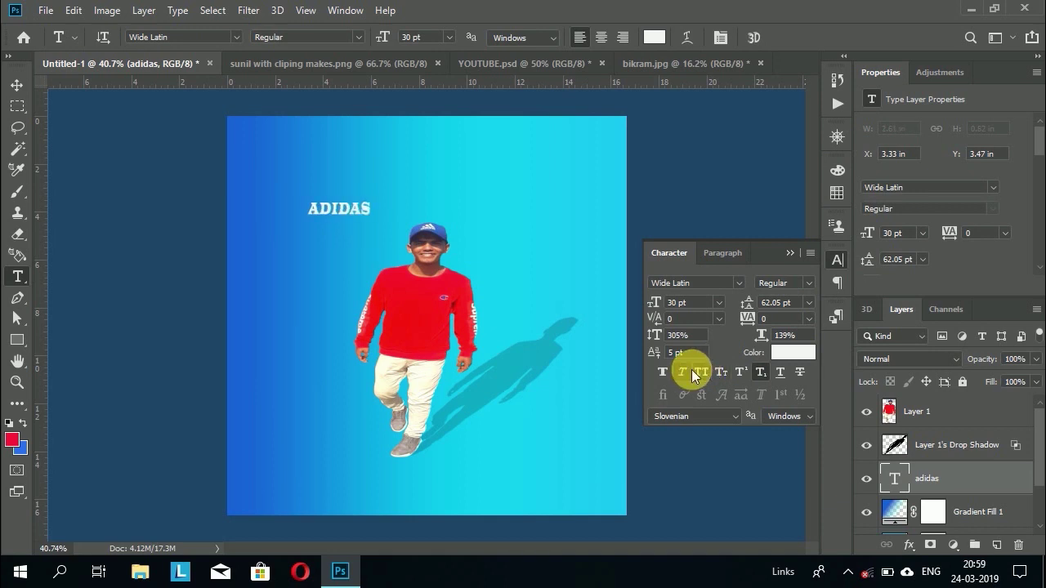
left_click(737, 423)
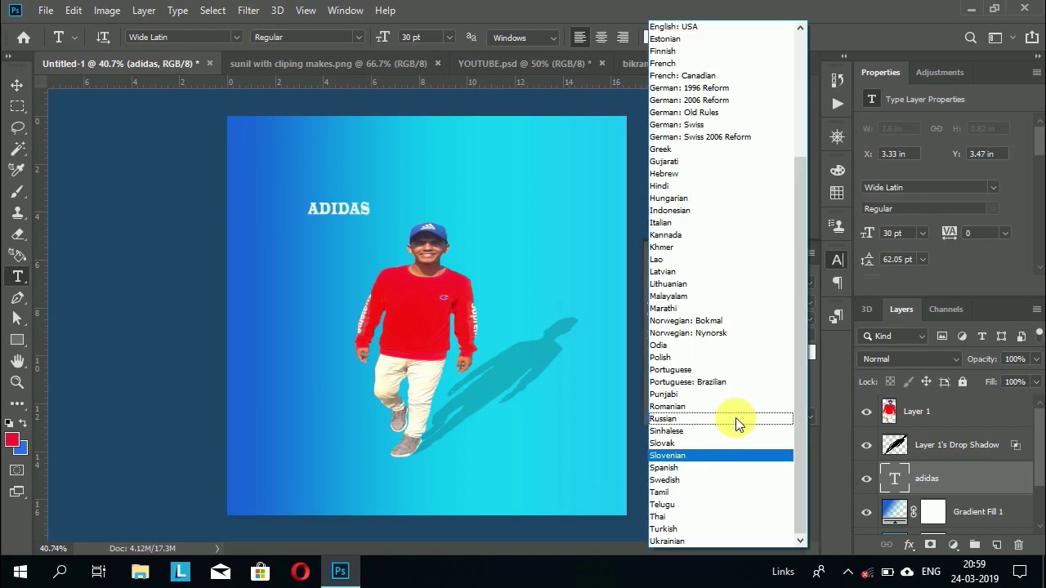
left_click(705, 397)
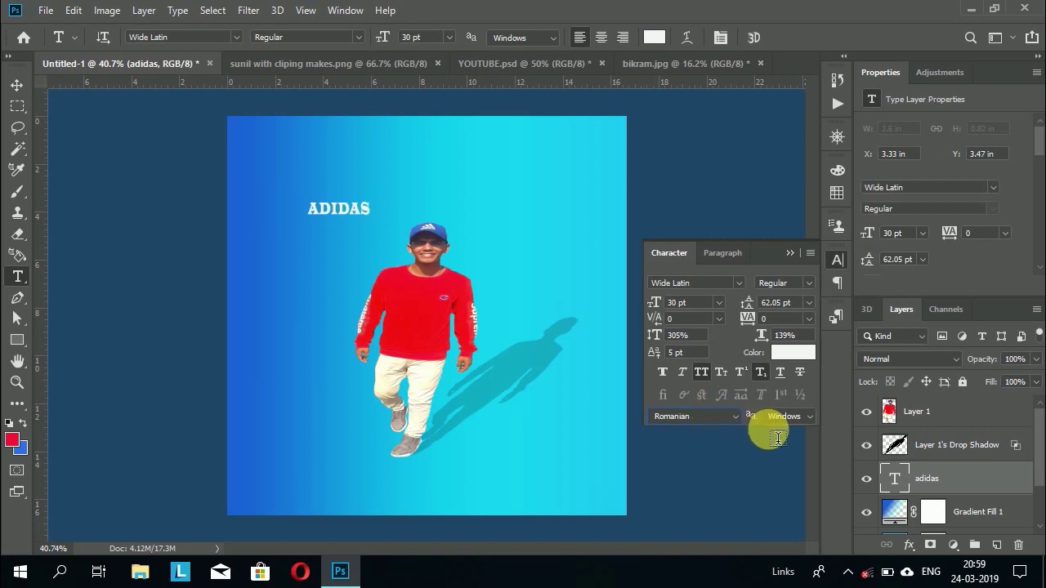
left_click(809, 415)
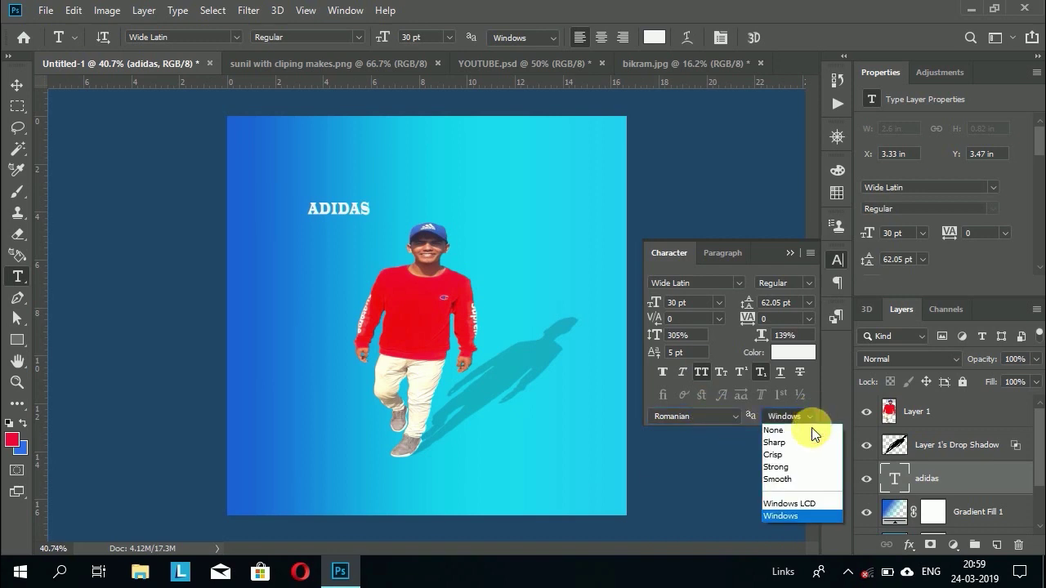
left_click(801, 515)
Step: Toggle Small Caps and Faux Bold, leaving ADIDAS in plain all caps
left_click(721, 372)
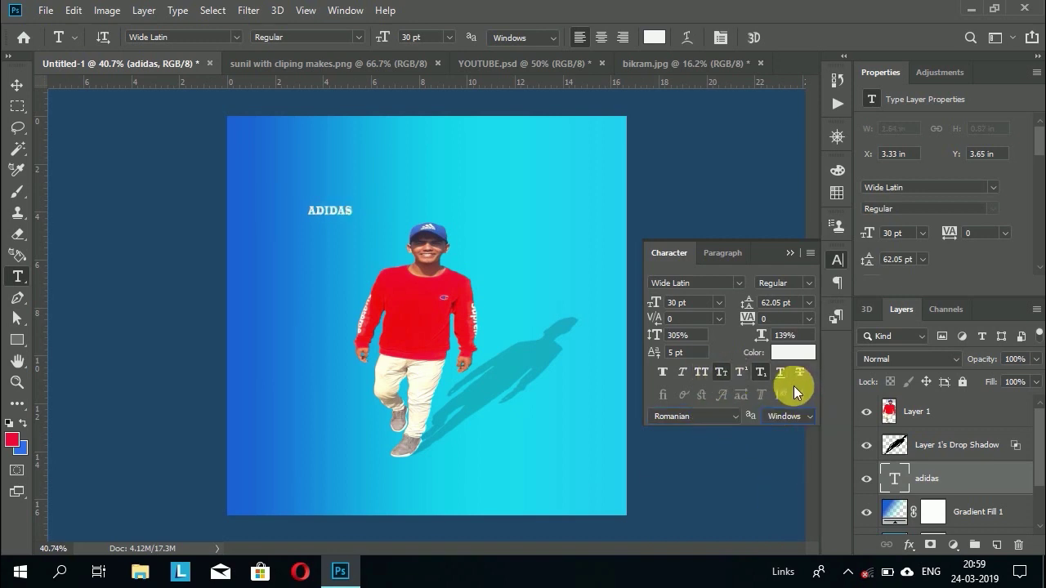
left_click(701, 371)
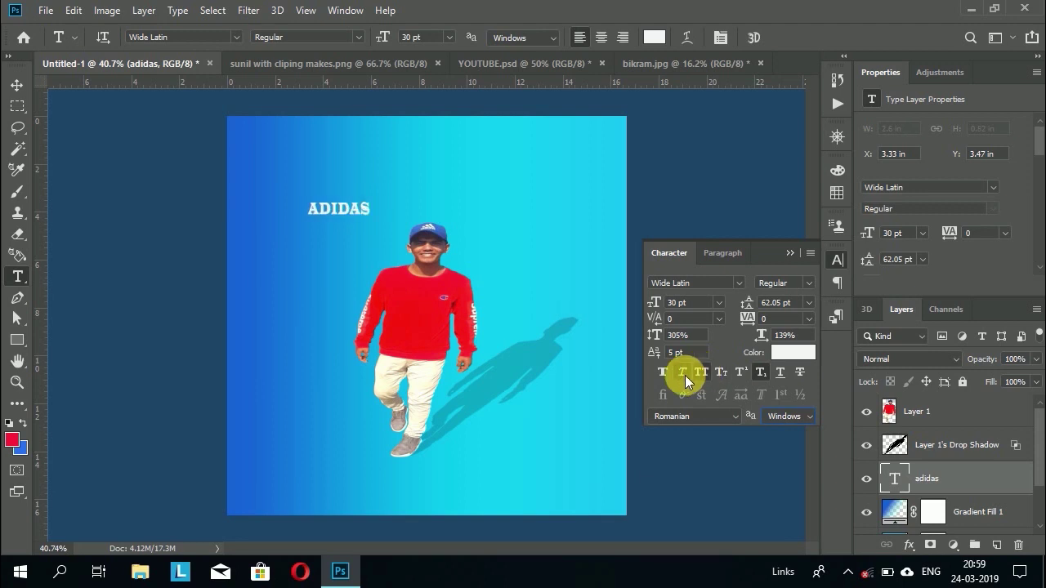
left_click(664, 375)
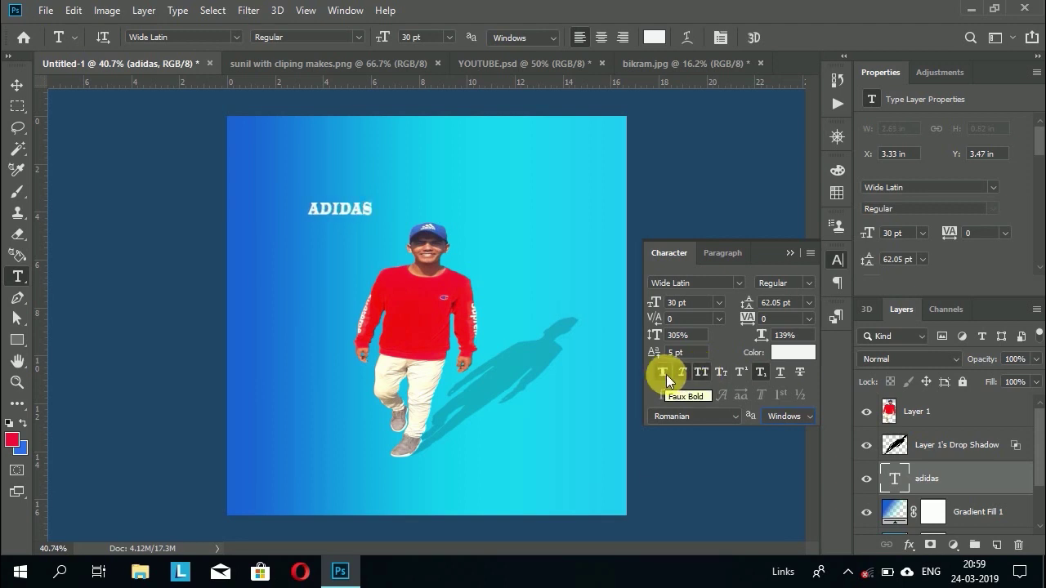
left_click(664, 375)
left_click(662, 373)
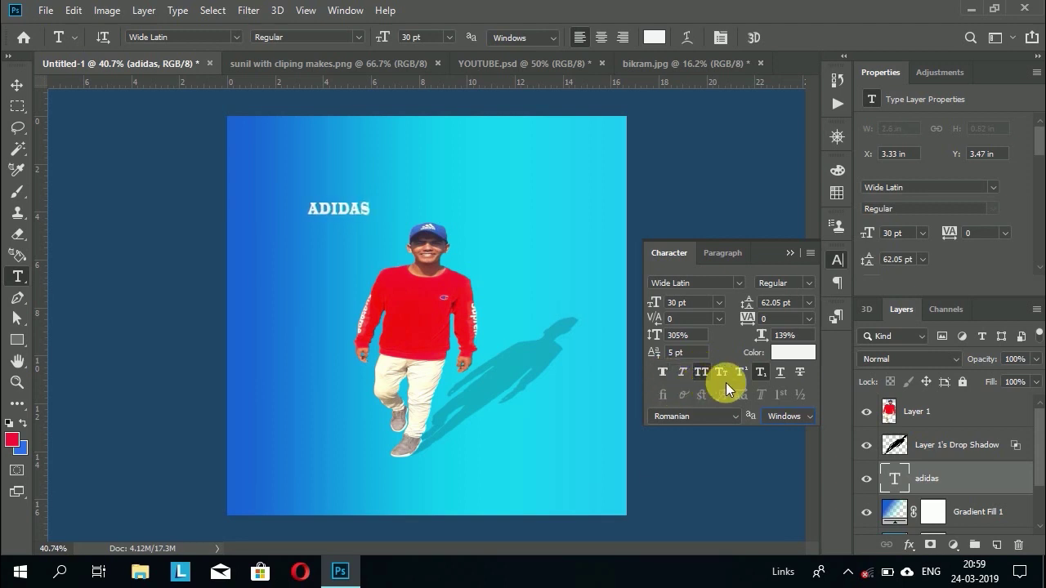
left_click(723, 384)
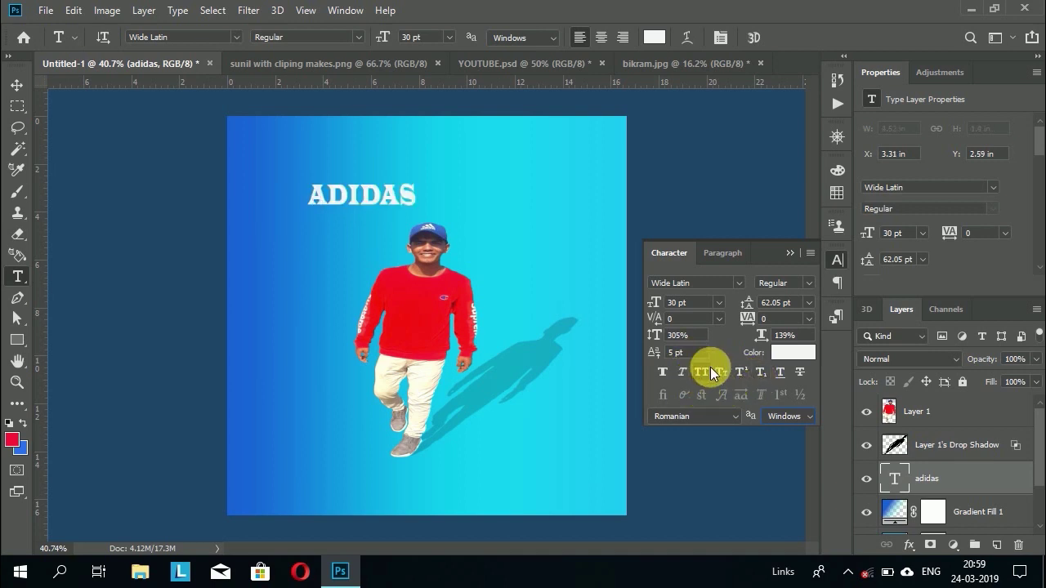
left_click(740, 281)
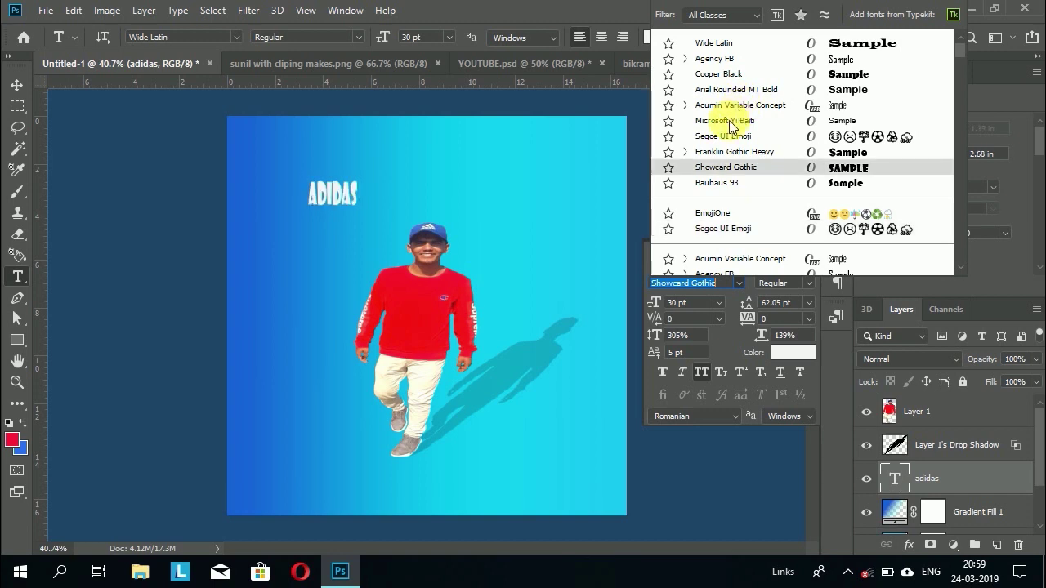
Step: Set ADIDAS in Microsoft Yi Baiti and start a new empty text layer beside it
left_click(729, 121)
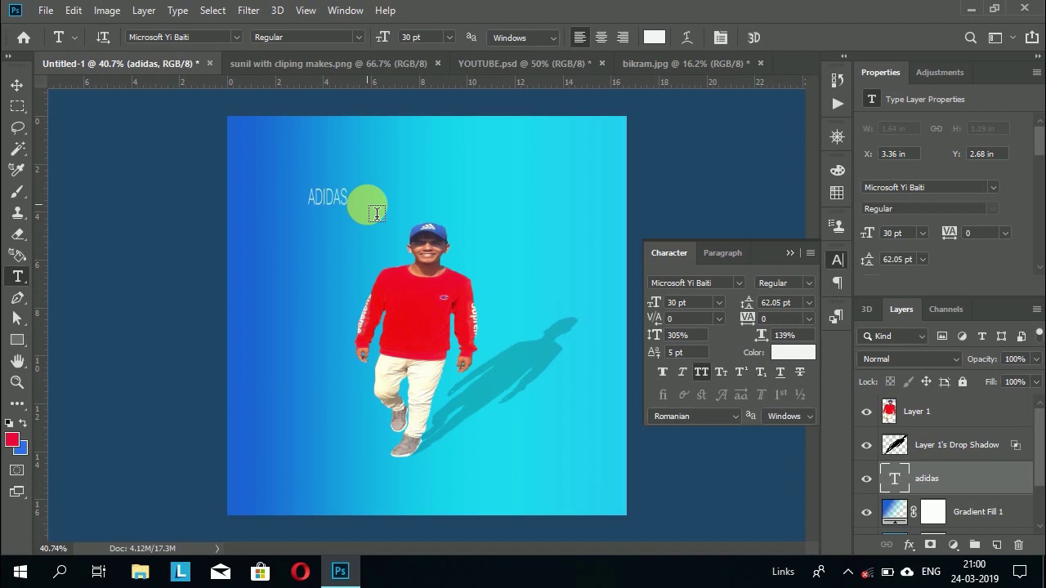
left_click(360, 236)
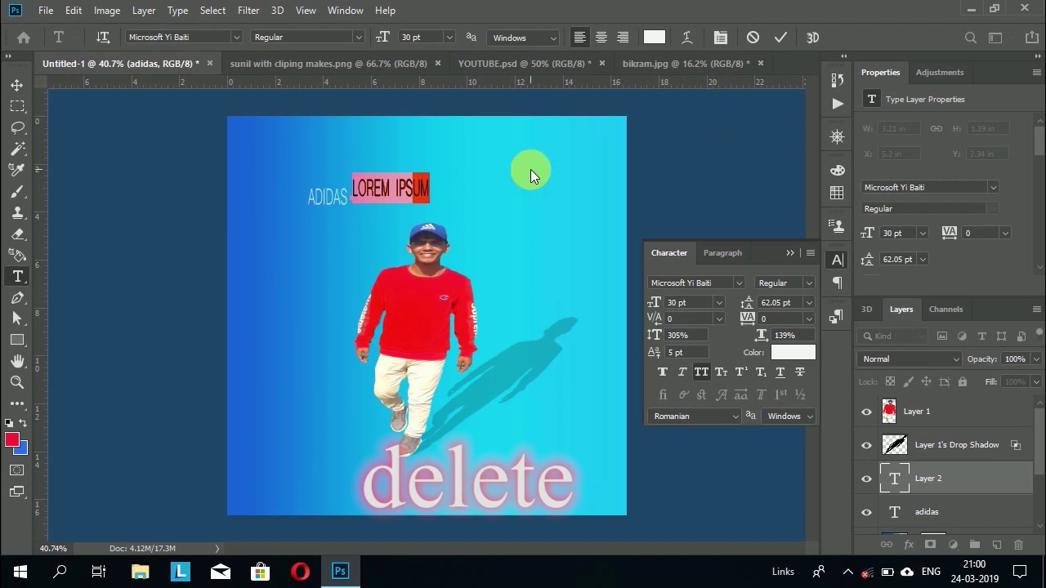
key("Delete")
type("O")
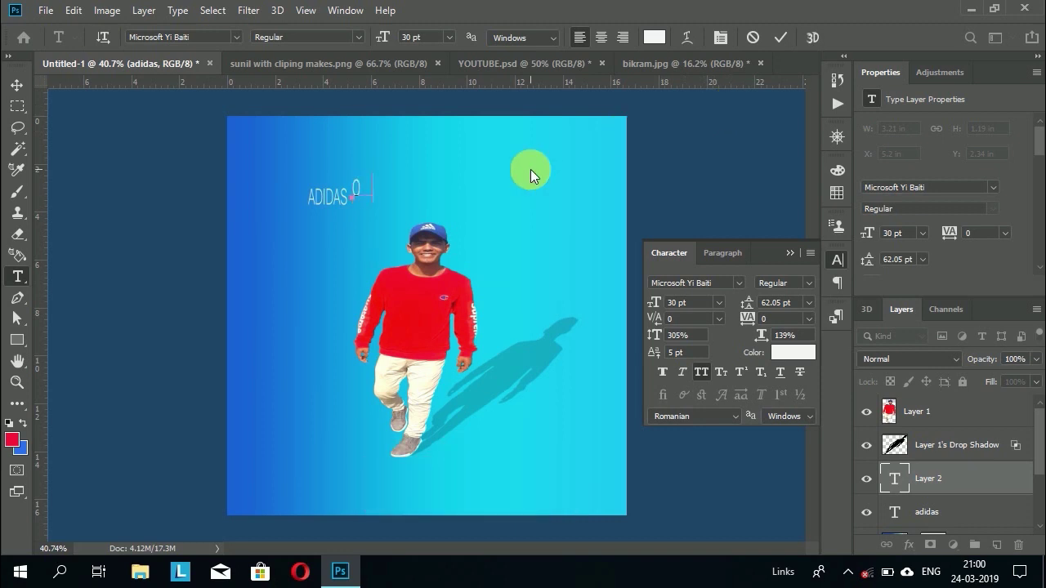
type("FFIC")
key("BackSpace")
key("BackSpace")
key("BackSpace")
key("BackSpace")
key("BackSpace")
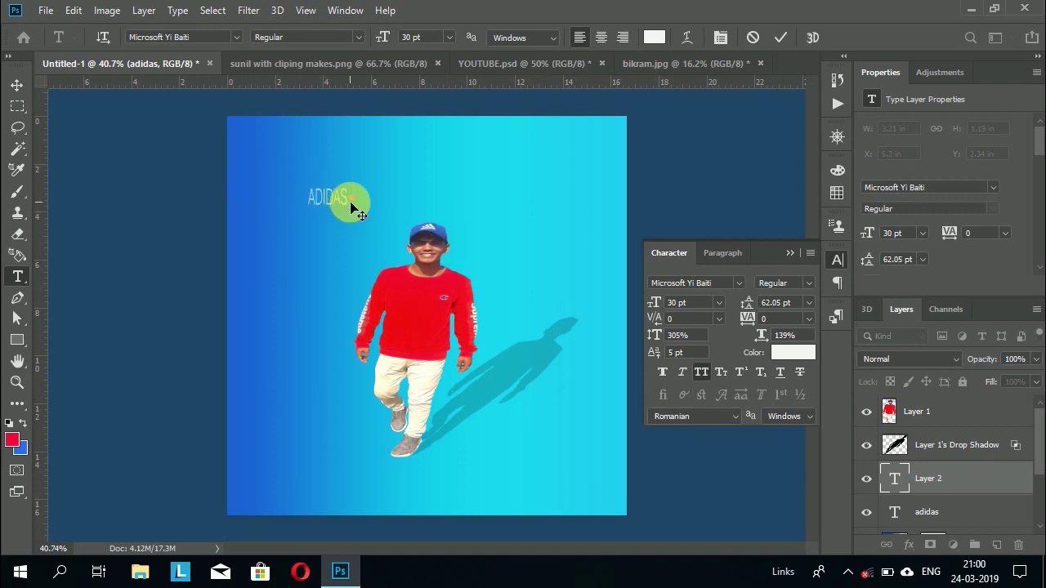
Step: Extend the ADIDAS heading with ' OFFICIAL ONLINE STORE' and commit it
left_click(950, 489)
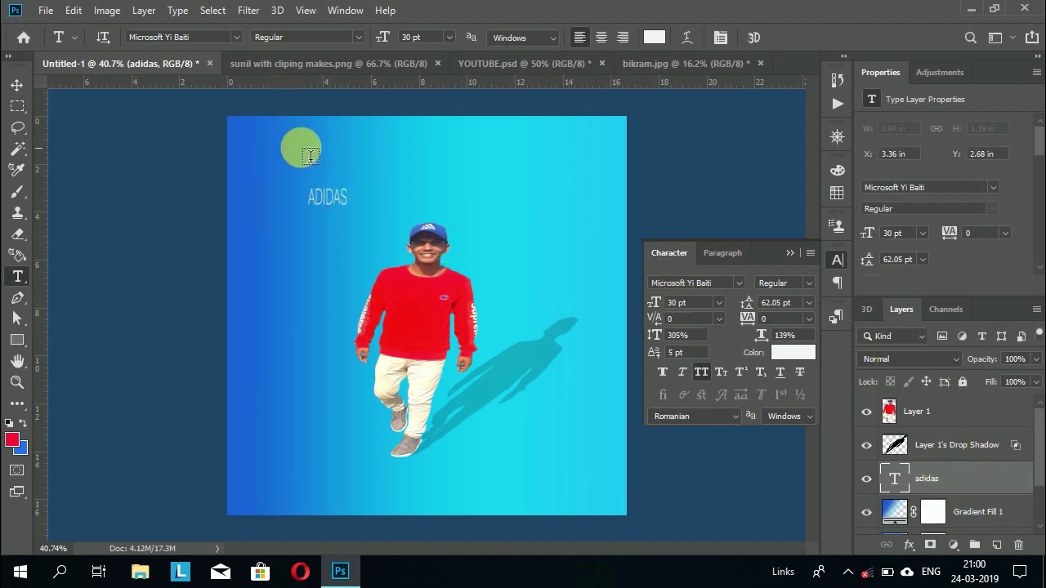
left_click(351, 205)
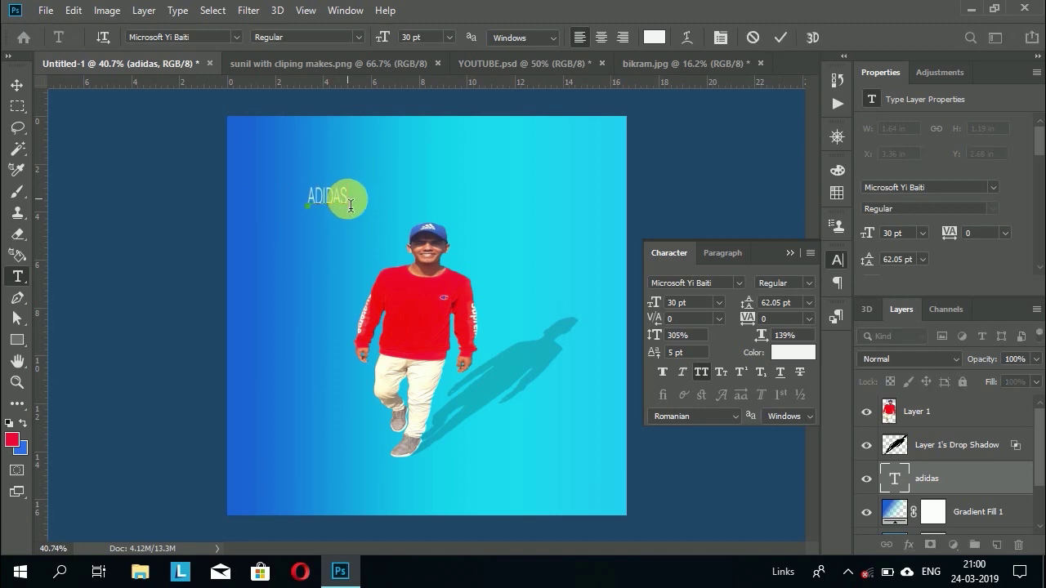
type("Offic")
type("ial ")
type("online")
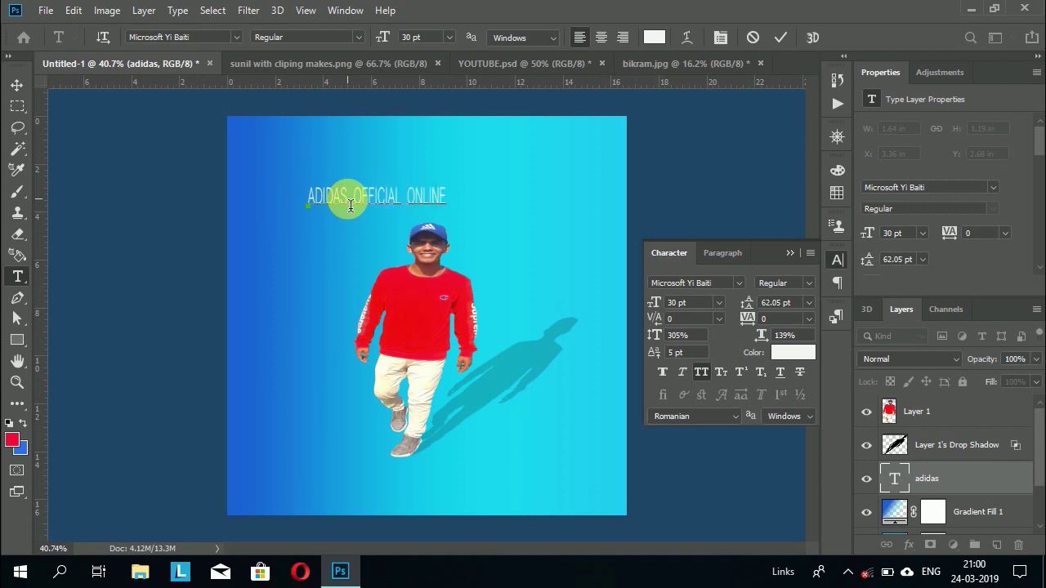
type(" store")
left_click(780, 37)
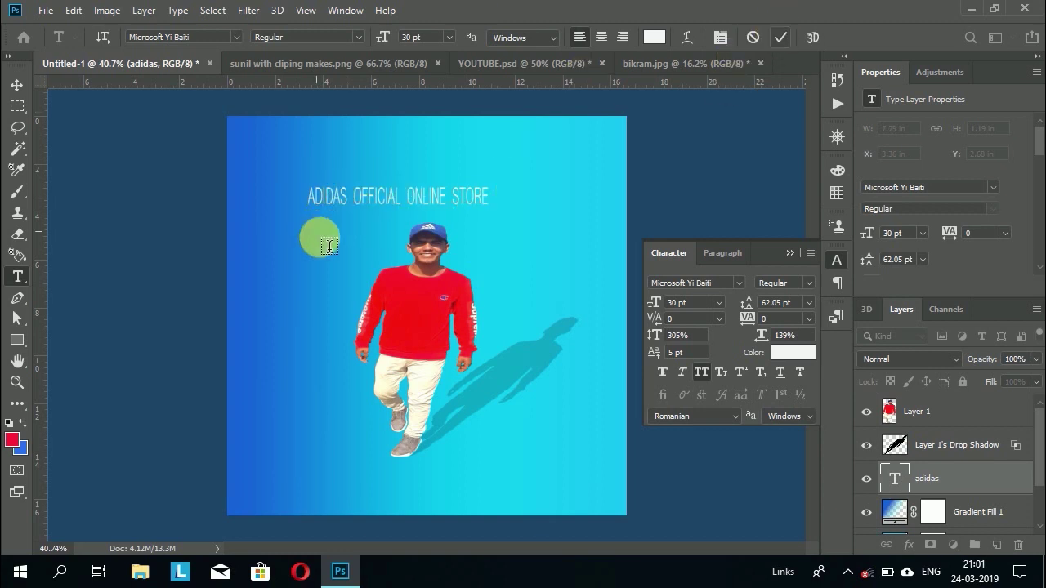
left_click(315, 238)
Step: Replace the placeholder with 'shop & get up to 50% off' as the second line
key("BackSpace")
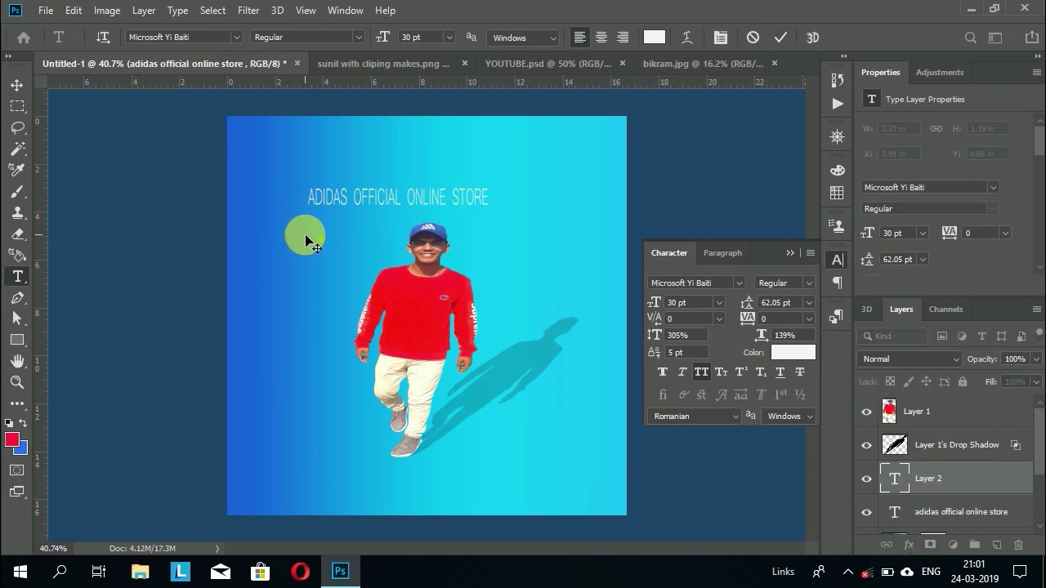
type("s")
type("hop")
type("$")
key("BackSpace")
type("&")
type("get")
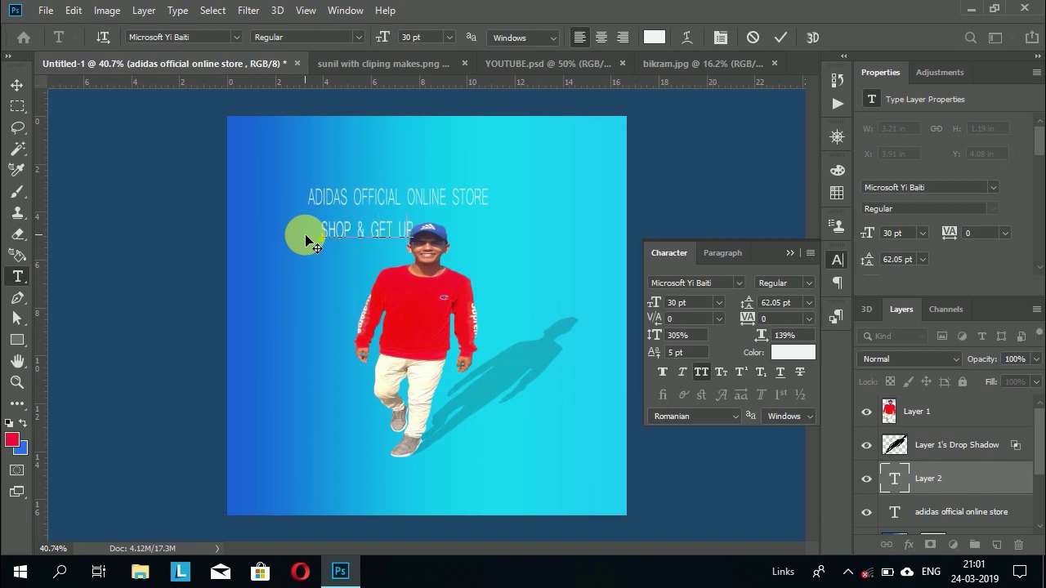
key("BackSpace")
key("BackSpace")
type("up")
type(" t")
type(" 50%")
type(" off")
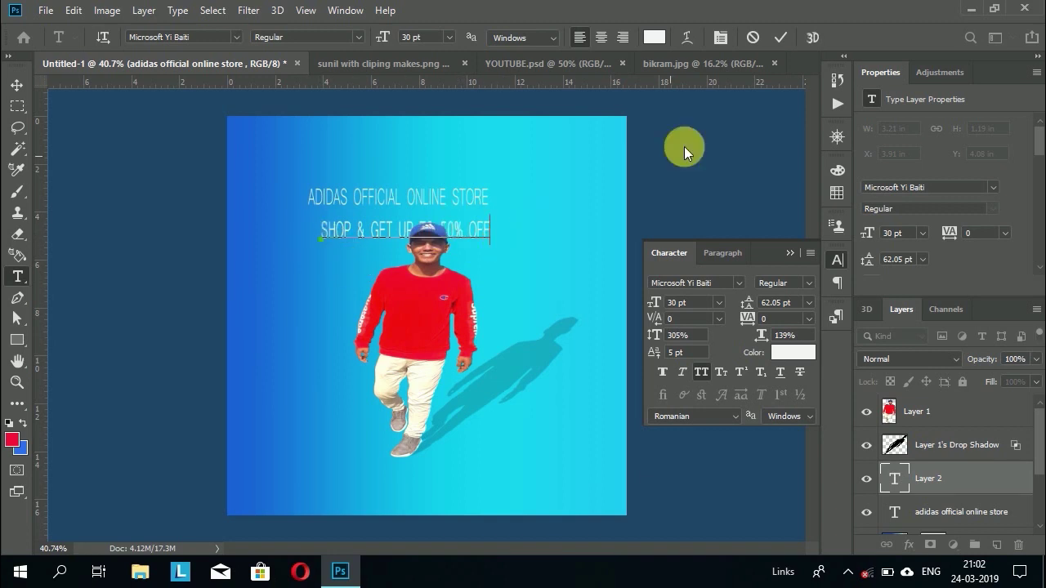
left_click(760, 139)
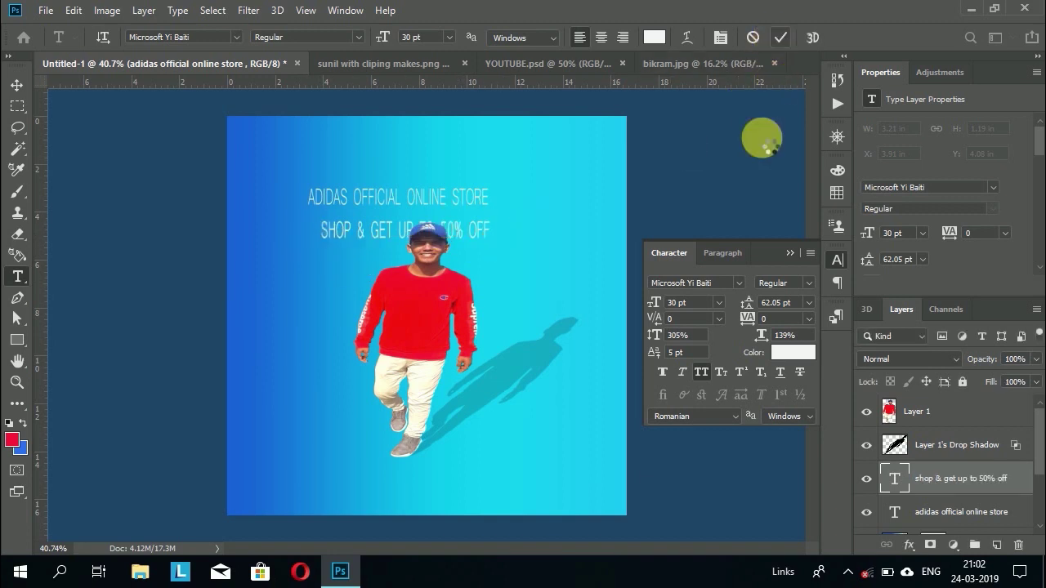
Step: Set the SHOP & GET UP TO 50% OFF line in Bahnschrift, then select the heading layer
left_click(738, 283)
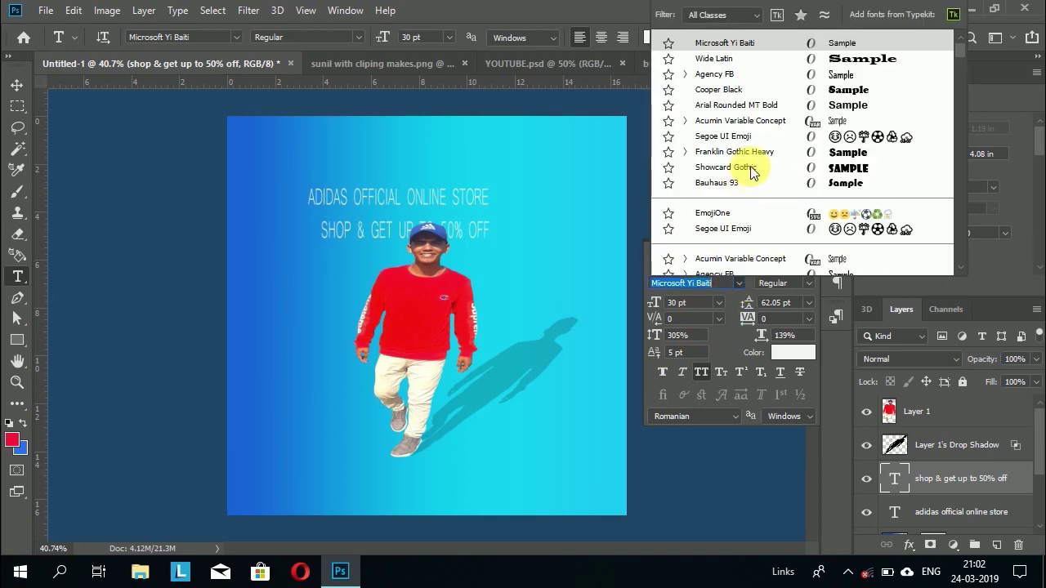
type("ahnschrift")
scroll(755, 135, "down", 3)
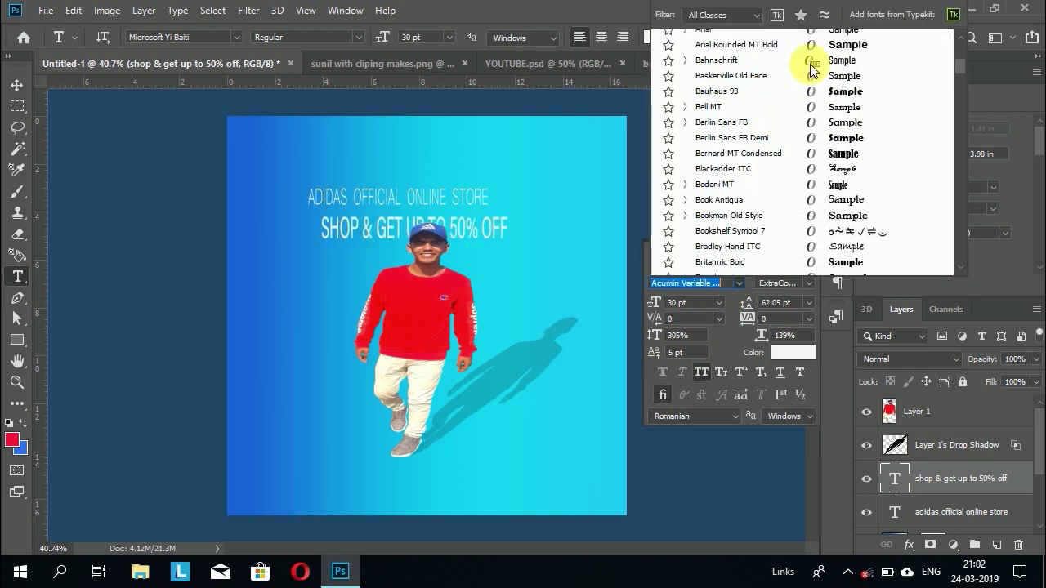
left_click(721, 61)
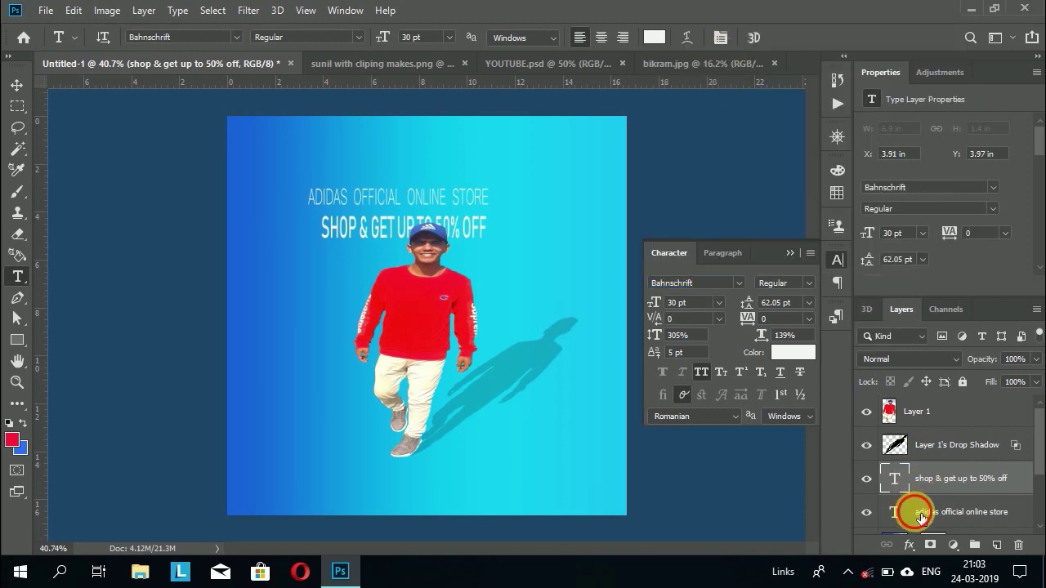
left_click(915, 511)
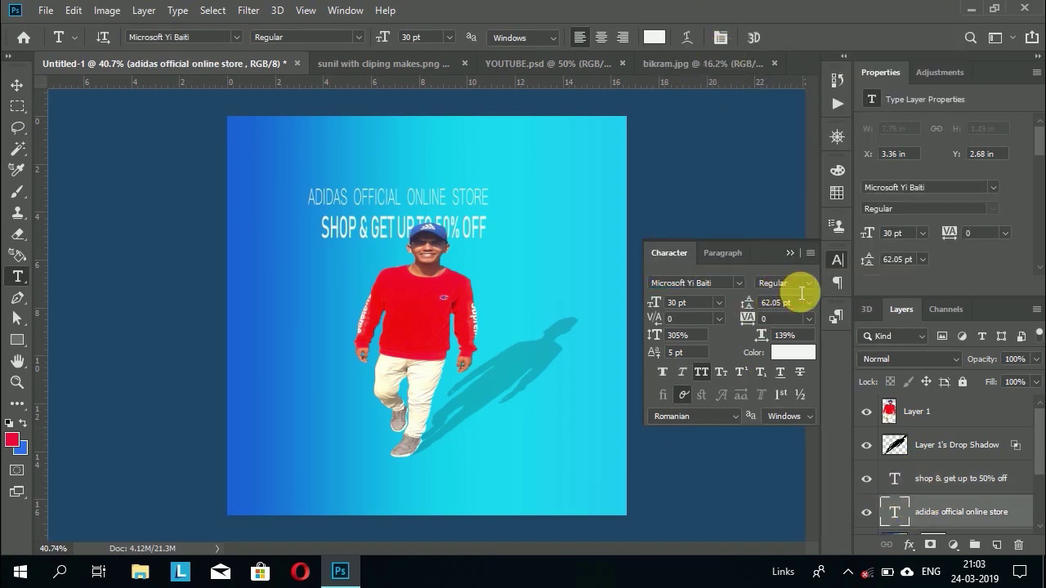
left_click(810, 283)
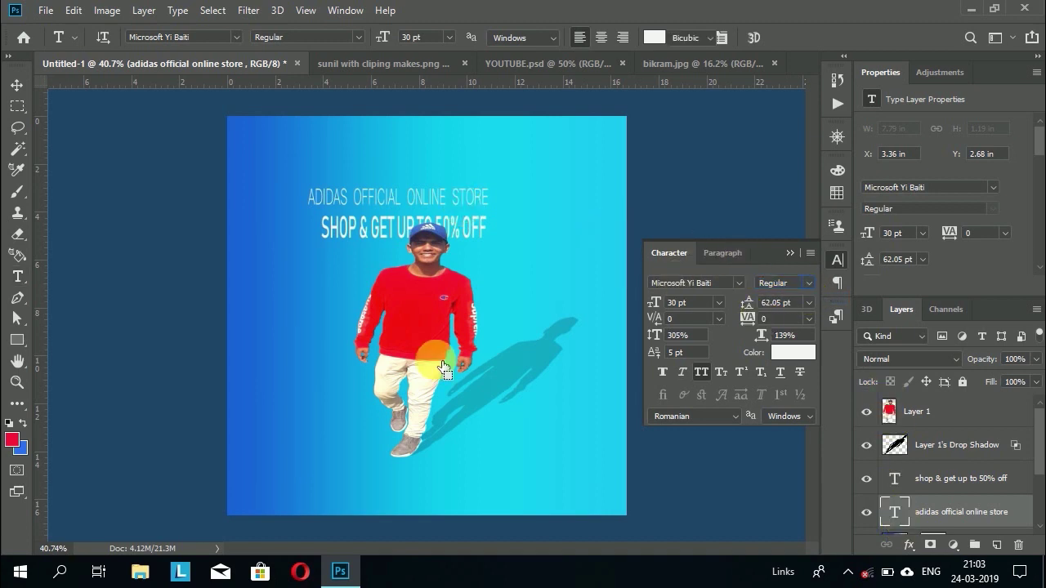
Step: Reposition the heading and set its horizontal scale to 150%
key("ctrl+t")
mouse_move(392, 192)
left_mouse_down()
mouse_move(403, 275)
mouse_move(344, 198)
left_mouse_up()
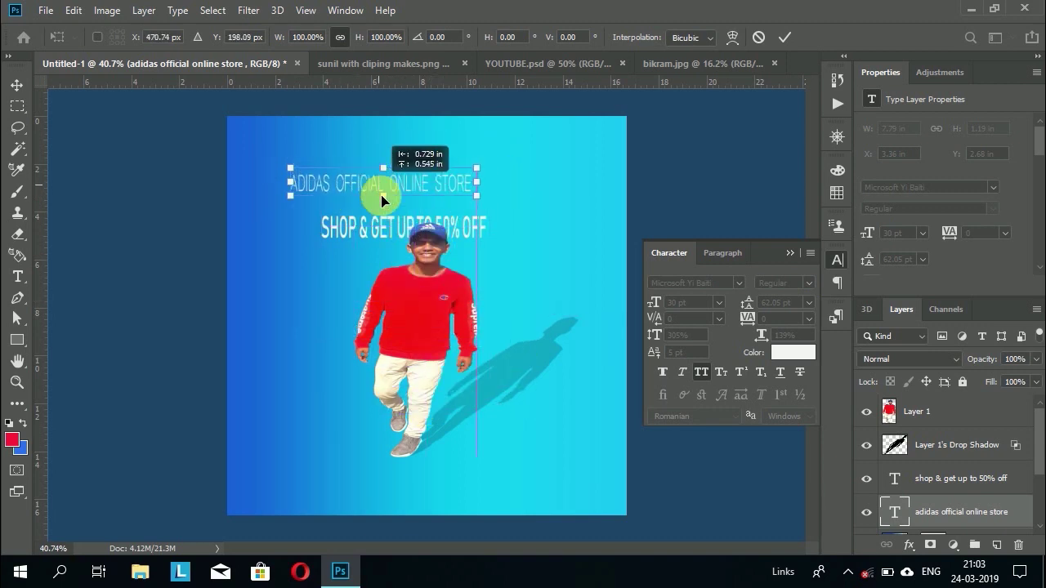
left_click_drag(343, 198, 383, 196)
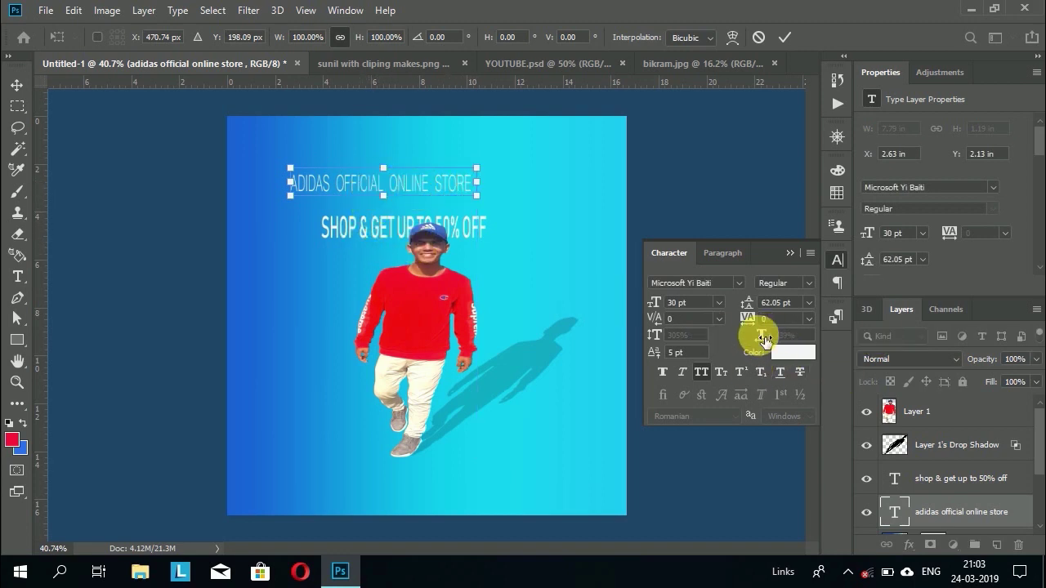
left_click(784, 37)
left_click(784, 335)
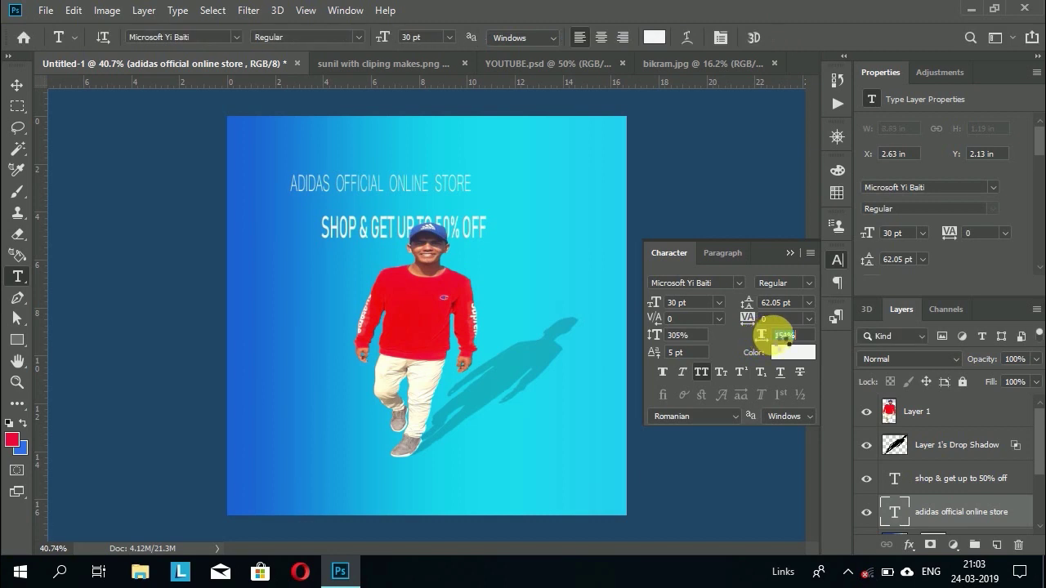
type("150")
key("Return")
left_click_drag(767, 343, 776, 331)
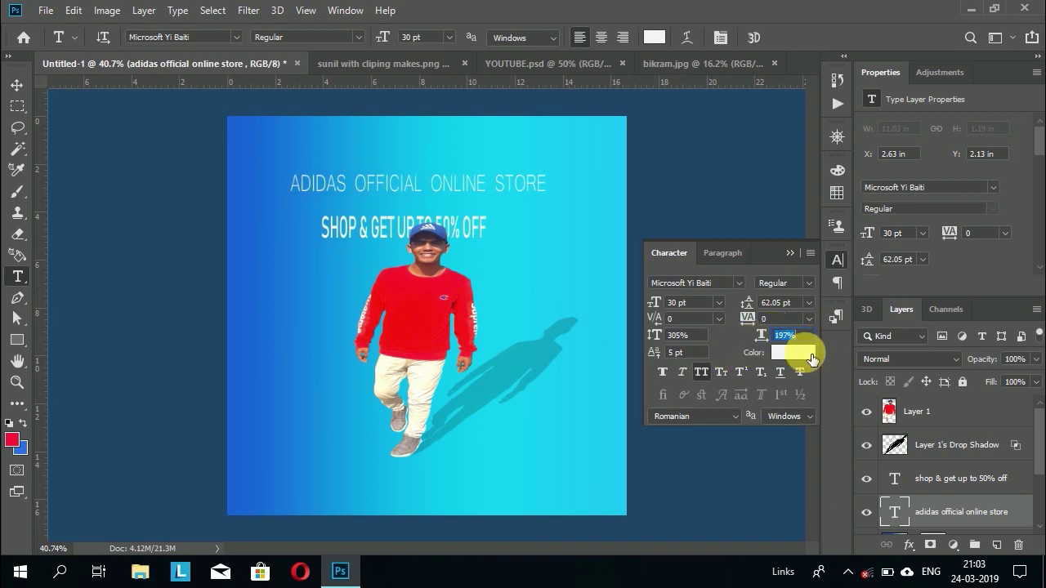
Step: Pick a strong red text colour sampled from the person's top
left_click(793, 351)
left_click(456, 389)
left_click(411, 314)
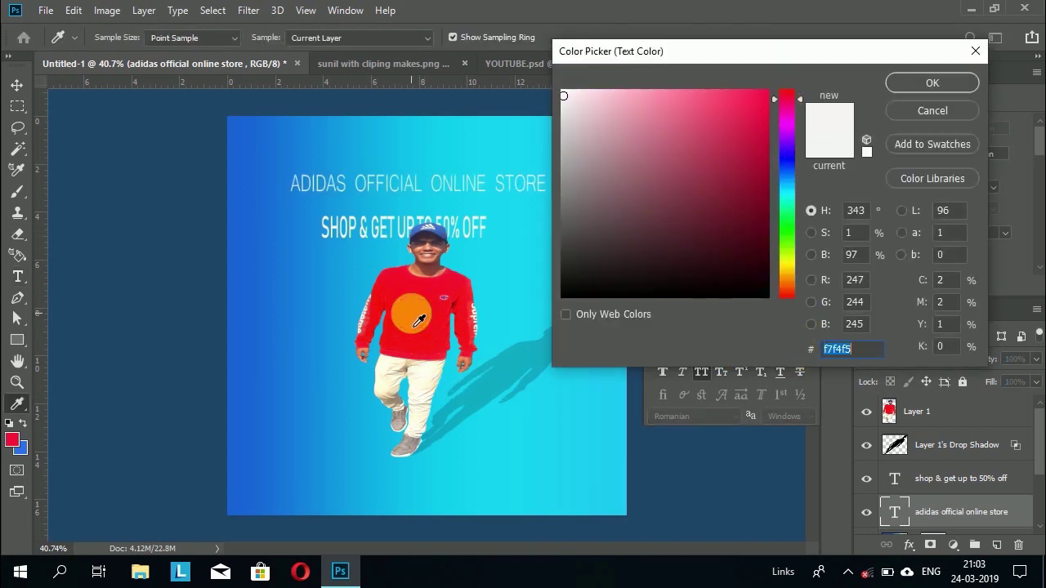
left_click(772, 95)
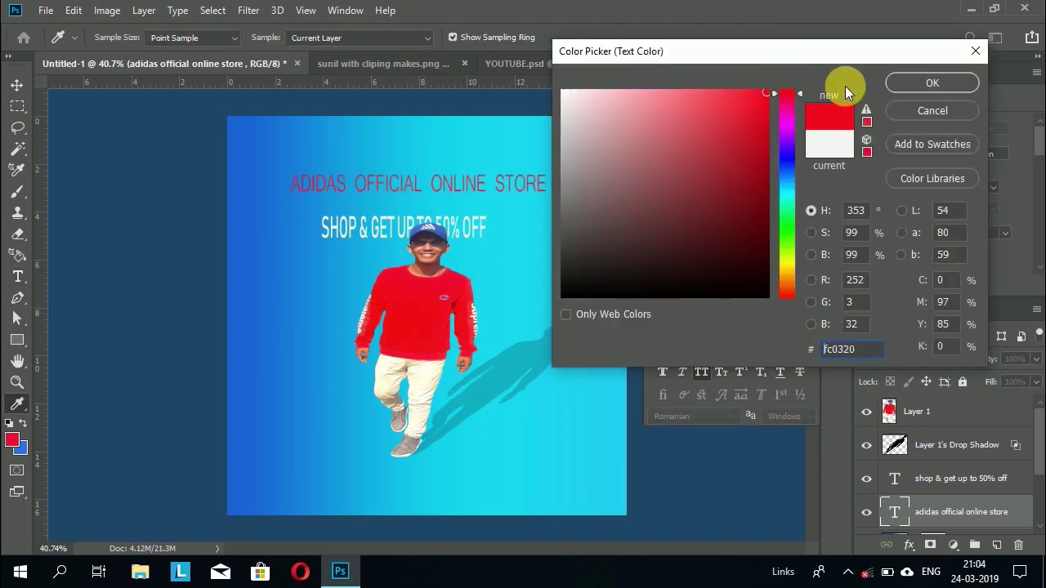
left_click(931, 82)
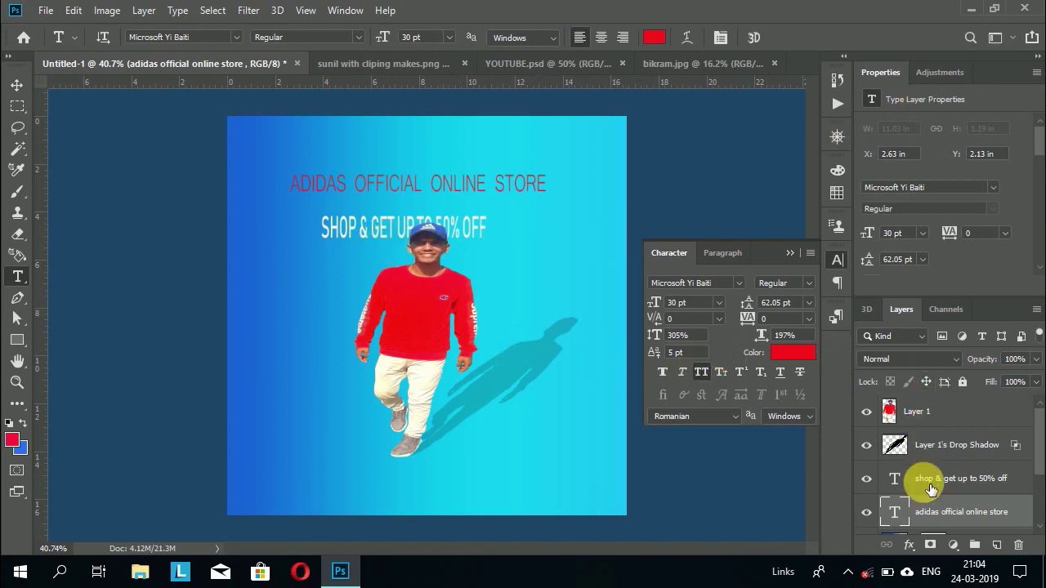
Step: Reposition the SHOP & GET UP TO 50% OFF line on the poster
left_click(416, 246)
mouse_move(414, 247)
left_mouse_down()
mouse_move(413, 227)
mouse_move(401, 235)
left_mouse_up()
left_click(961, 511)
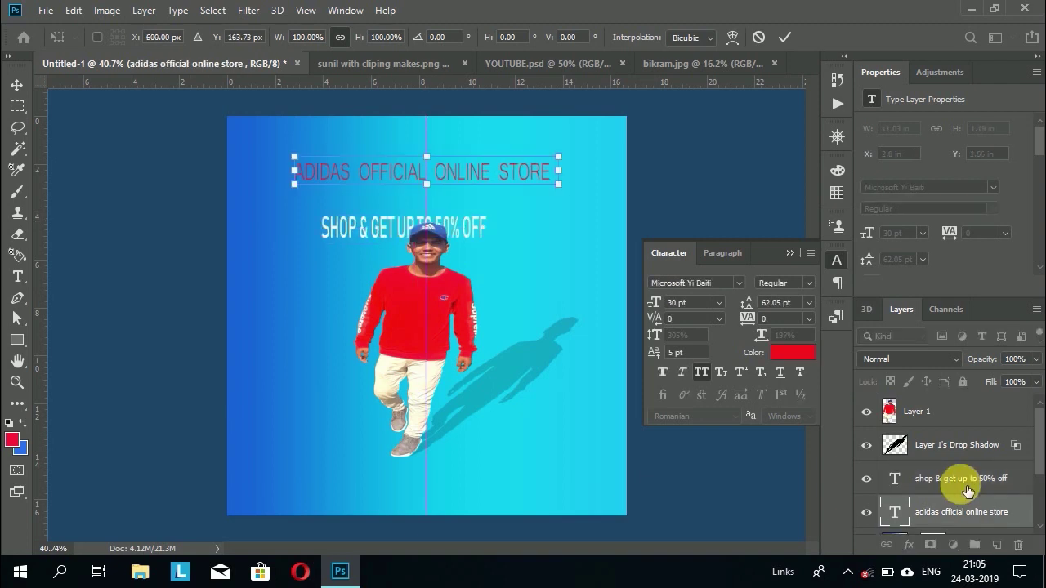
key("t")
left_click(961, 477)
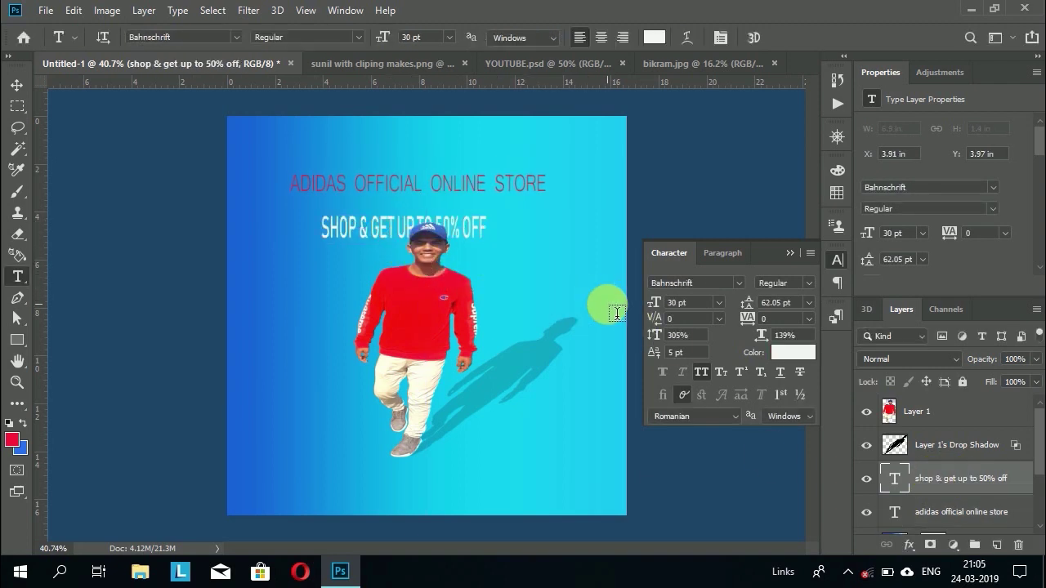
Step: Move the headline toward the top and the discount line up beneath it
left_click(934, 512)
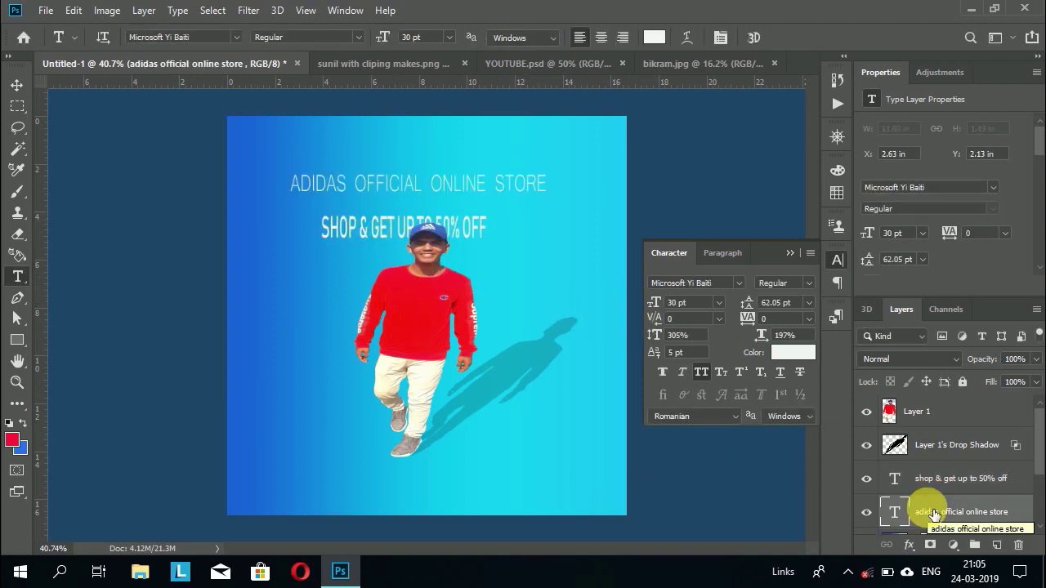
key("ctrl+t")
left_click_drag(428, 177, 441, 155)
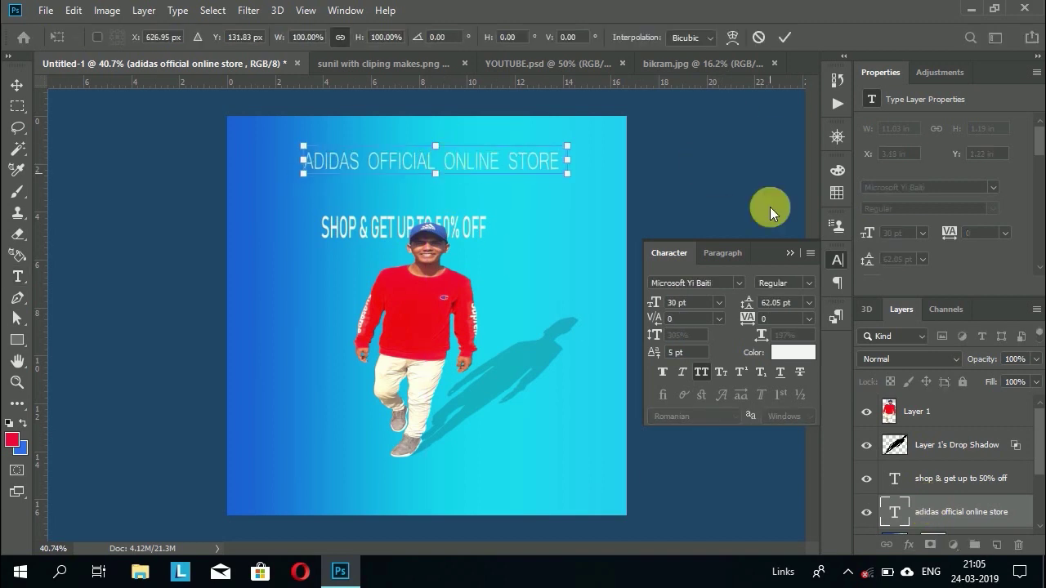
left_click(924, 489)
key("ctrl+t")
mouse_move(402, 230)
left_mouse_down()
mouse_move(413, 196)
mouse_move(425, 198)
left_mouse_up()
left_click(784, 37)
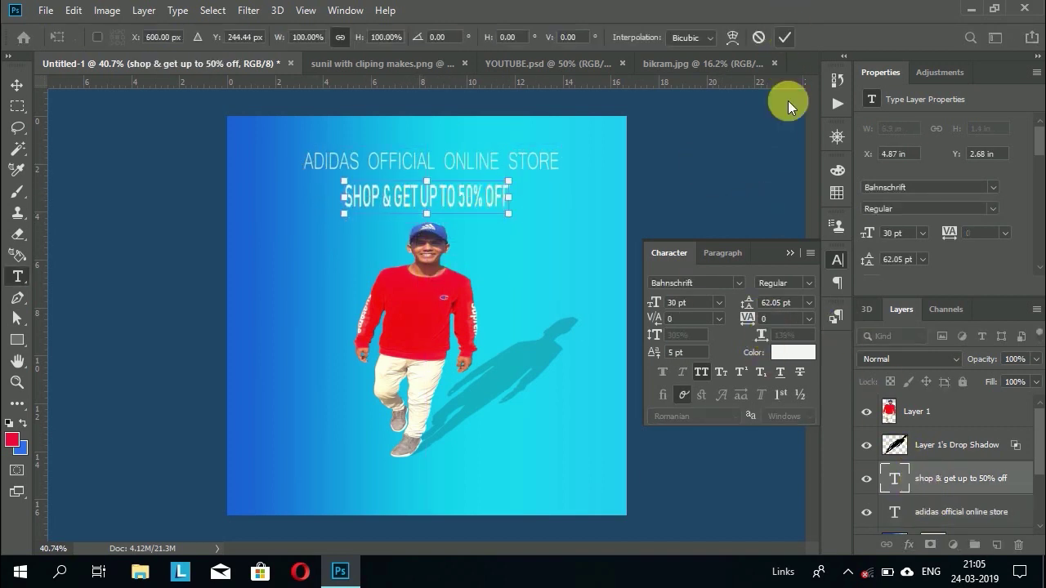
Step: Widen the discount line to 166% horizontal scale and nudge it slightly left
left_click(759, 335)
left_click_drag(760, 335, 787, 338)
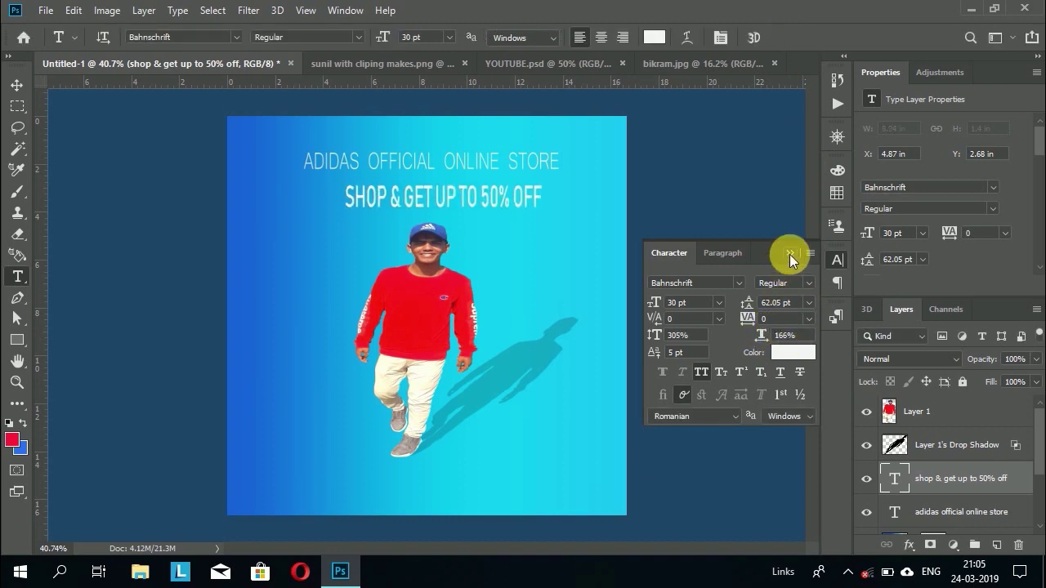
key("ctrl+t")
left_click_drag(513, 172, 502, 171)
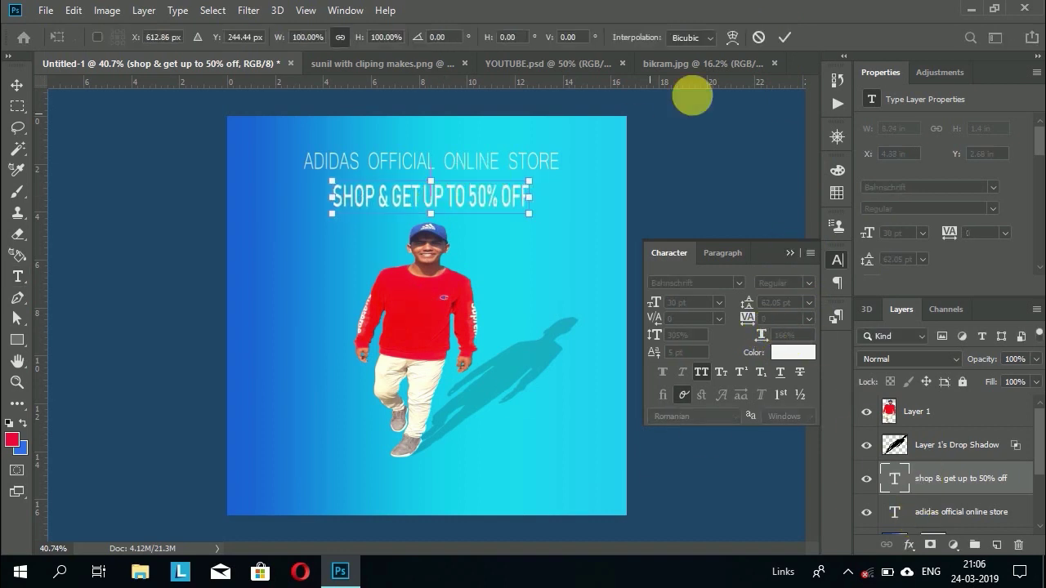
Step: Colour the SHOP & GET UP TO 50% OFF text bright red fa0c06
left_click(797, 353)
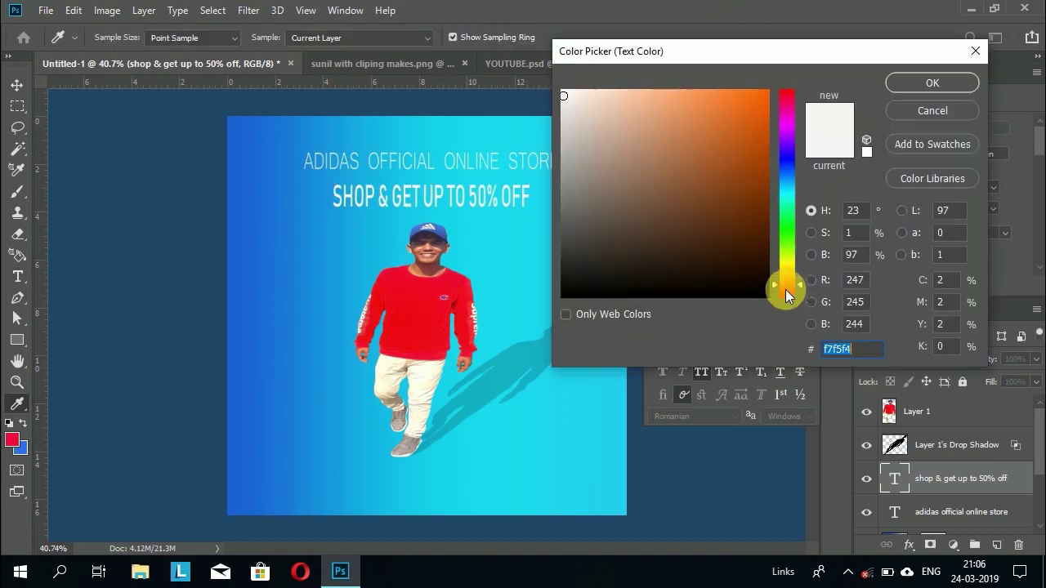
left_click_drag(763, 118, 763, 94)
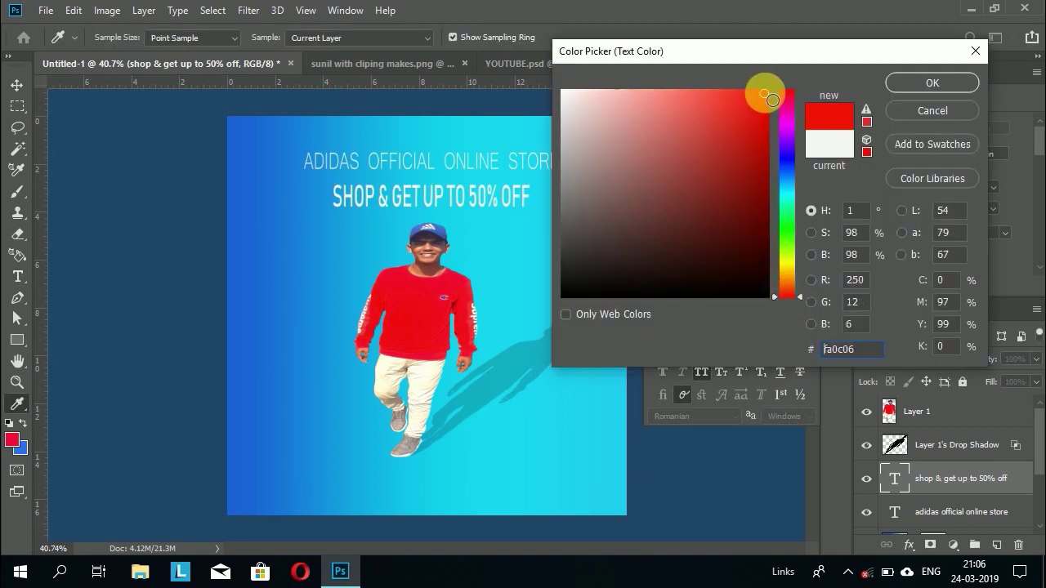
left_click(924, 82)
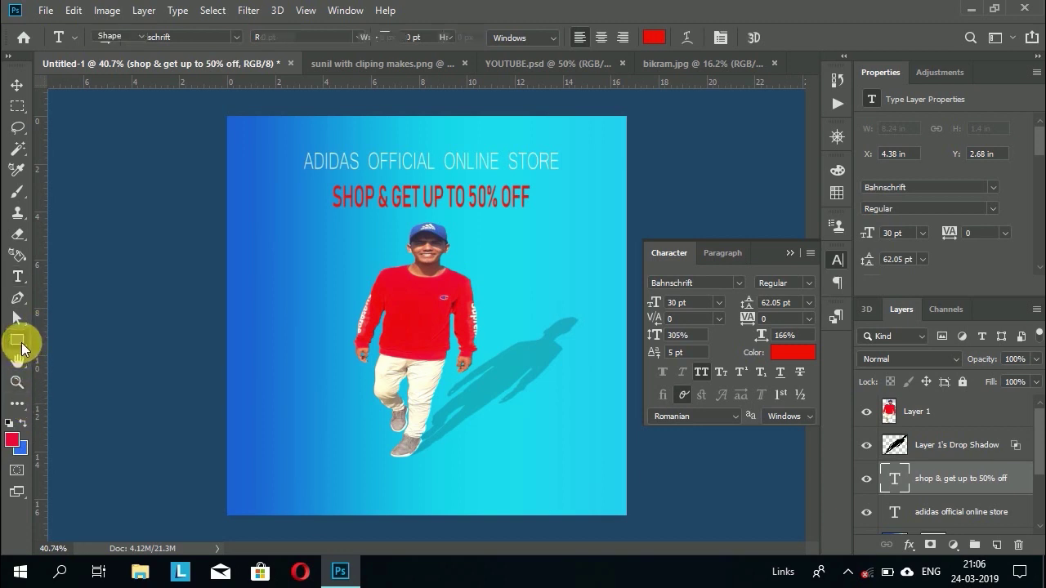
Step: Draw a rectangle over the poster's top-left and stretch it wider and taller
right_click(18, 342)
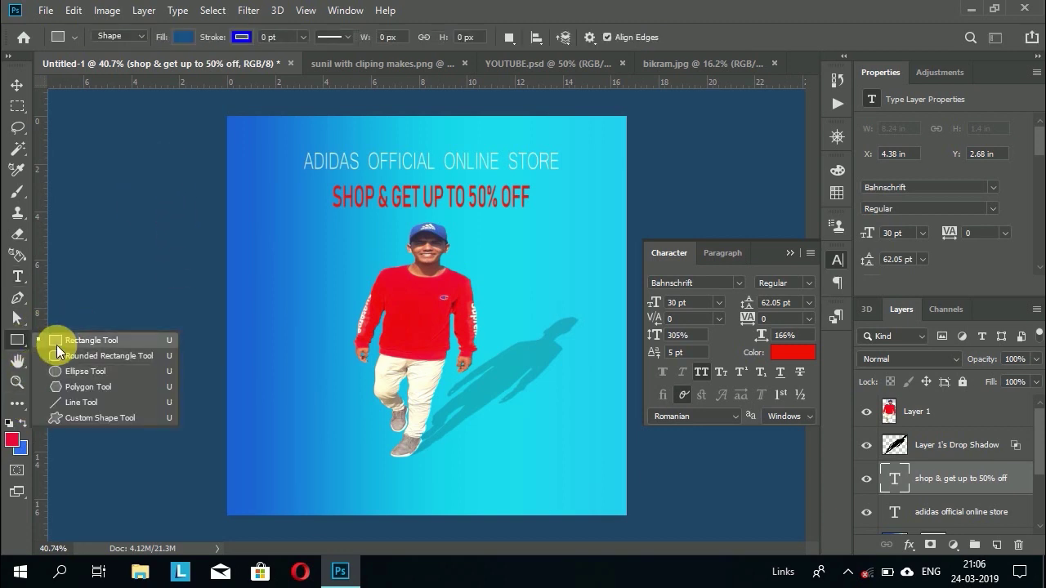
left_click(59, 351)
mouse_move(144, 194)
left_mouse_down()
mouse_move(442, 155)
mouse_move(562, 87)
mouse_move(523, 107)
left_mouse_up()
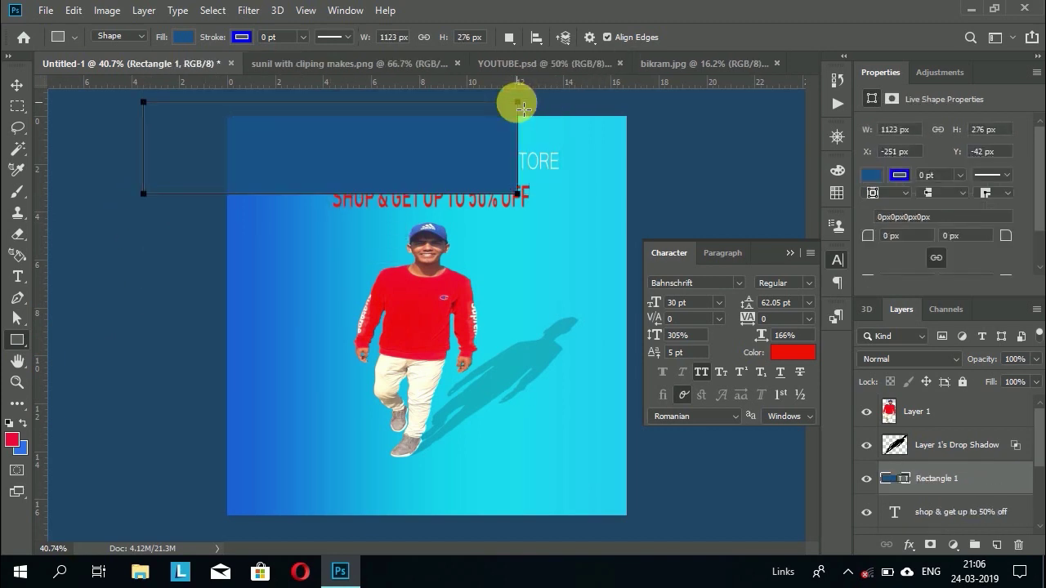
key("ctrl+t")
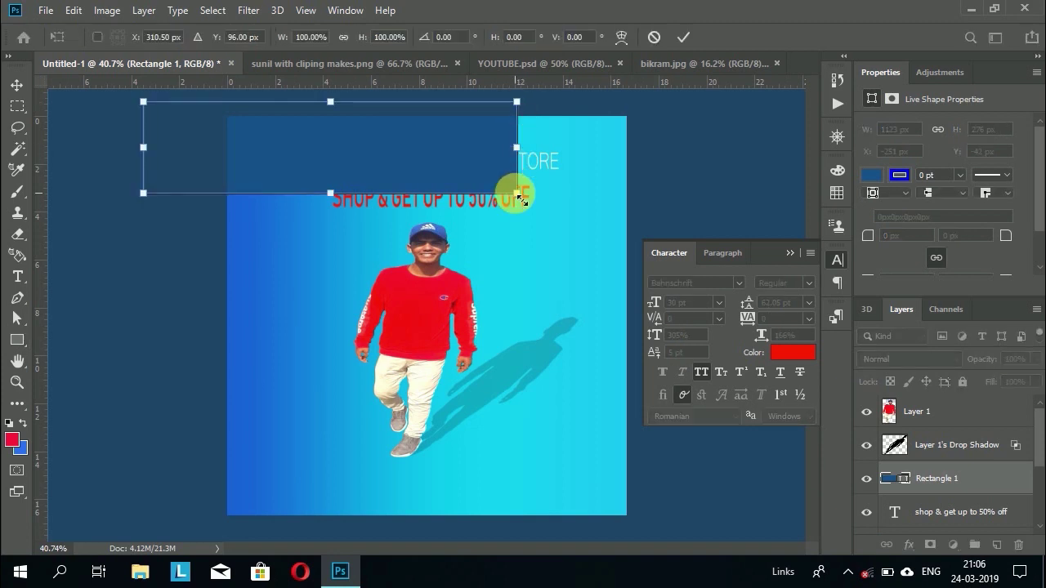
left_click_drag(521, 217, 631, 219)
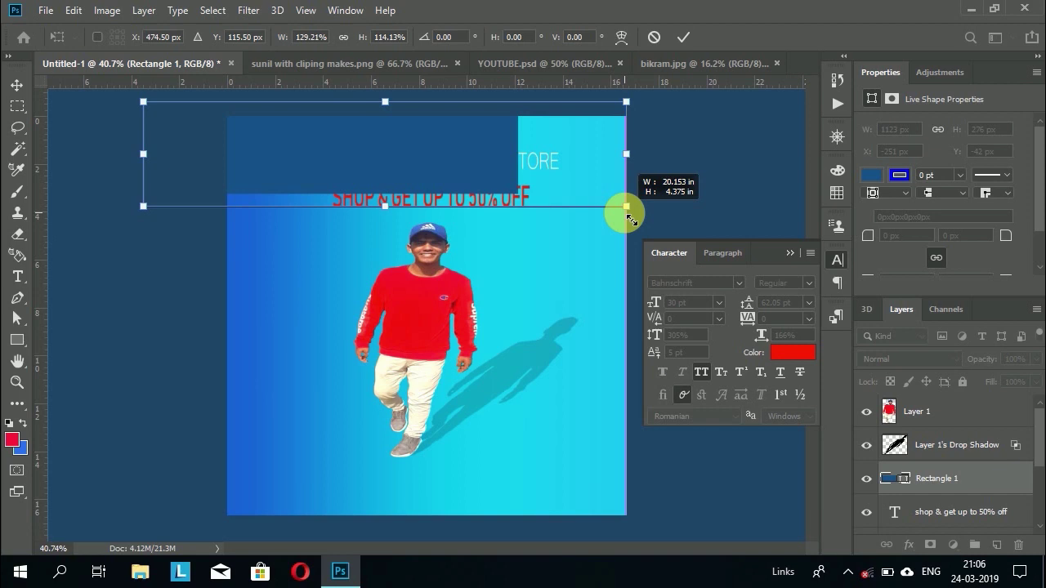
left_click_drag(631, 219, 626, 210)
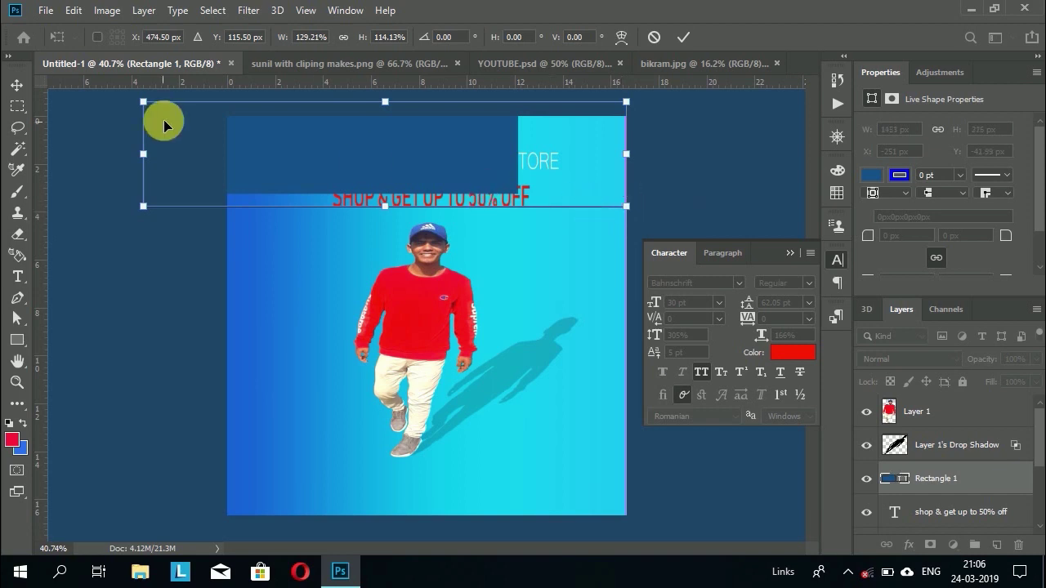
Step: Rotate the rectangle to -32.43°, resize it, and place it across the top-left corner
left_click_drag(111, 134, 217, 221)
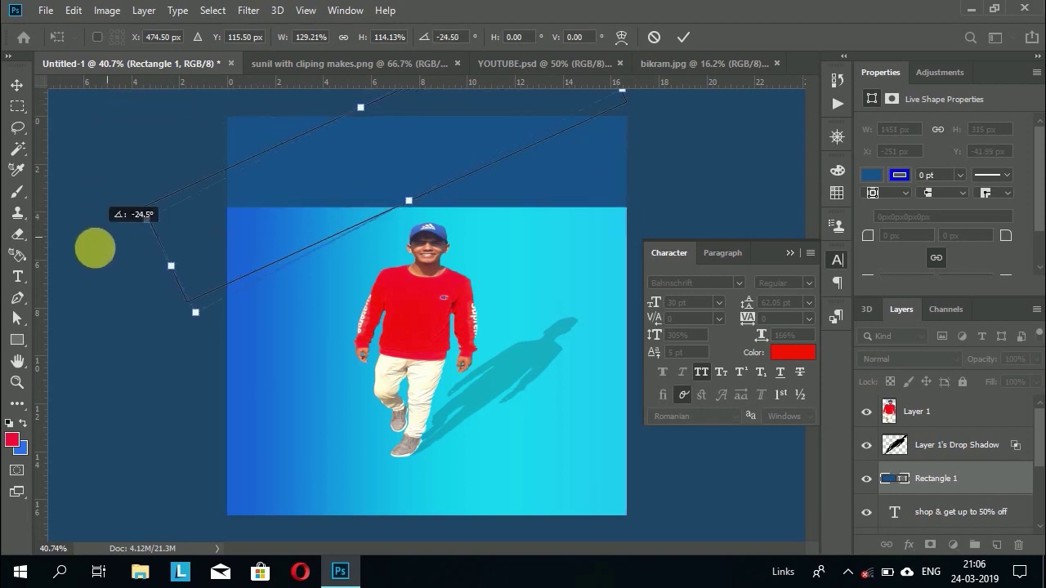
left_click_drag(450, 124, 313, 140)
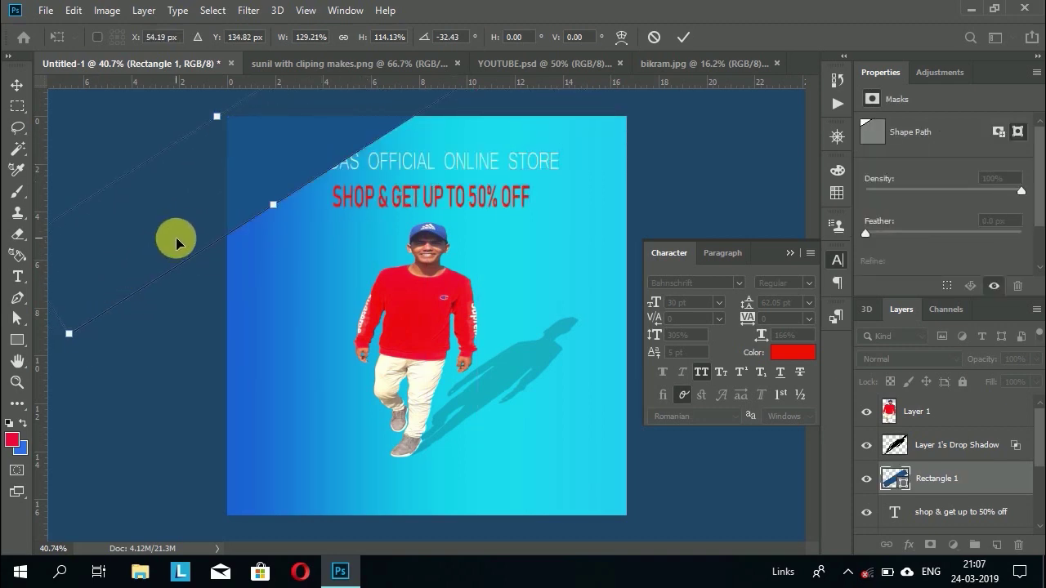
left_click_drag(315, 196, 237, 273)
scroll(409, 282, "down", 1)
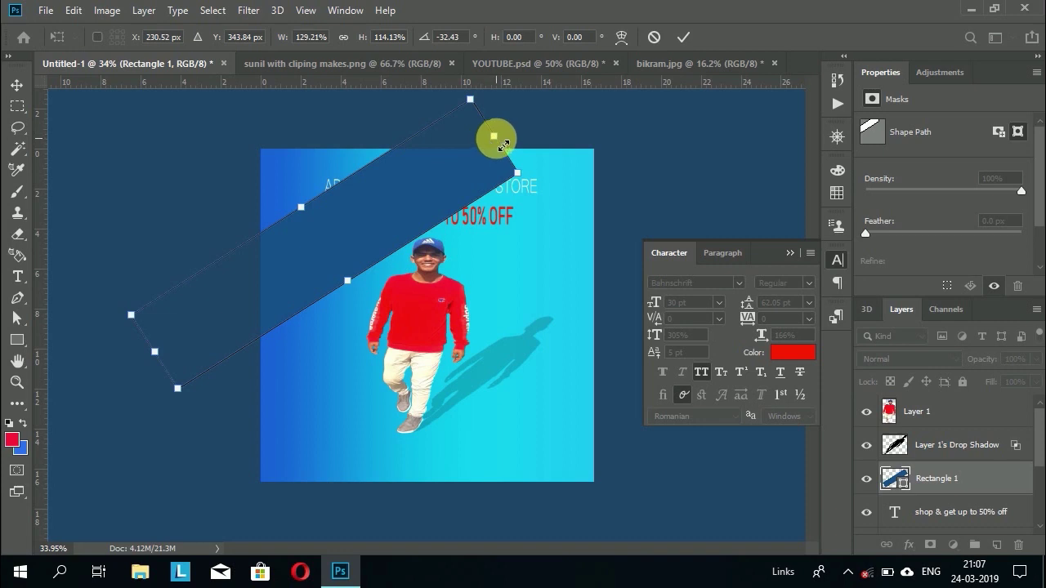
mouse_move(503, 145)
left_mouse_down()
mouse_move(341, 173)
mouse_move(351, 174)
left_mouse_up()
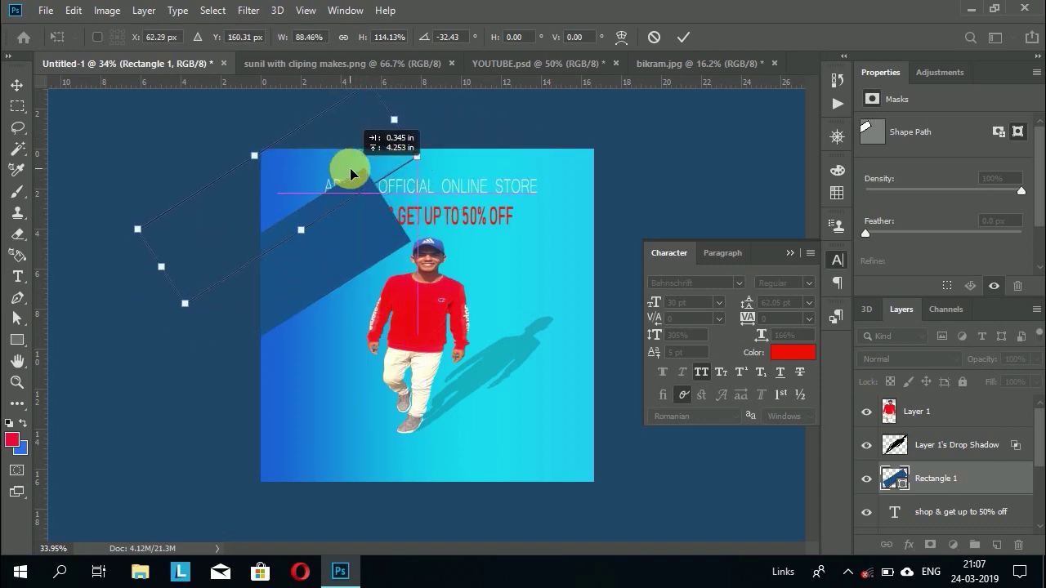
left_click_drag(301, 230, 318, 257)
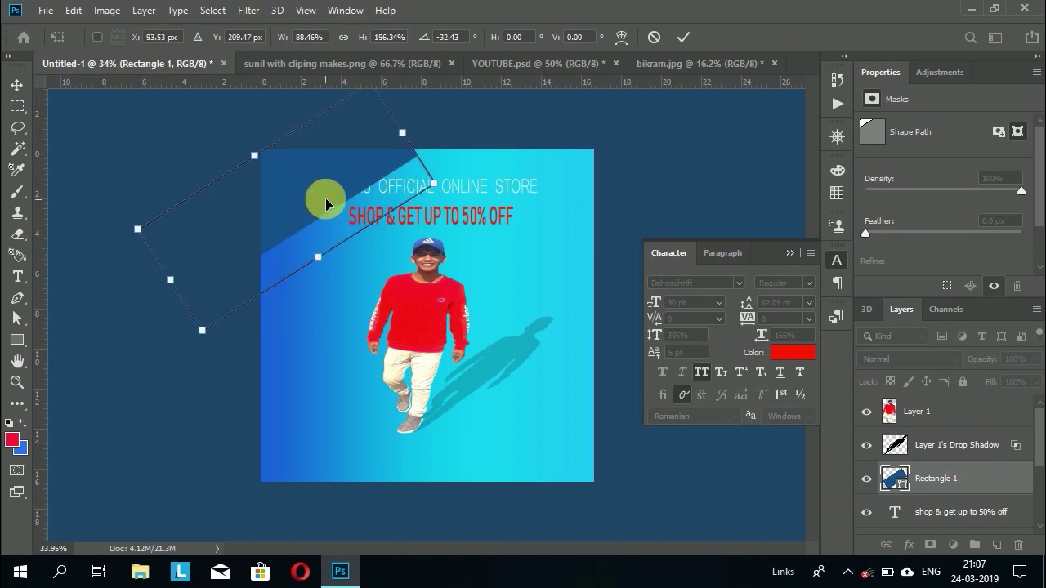
left_click_drag(325, 204, 352, 167)
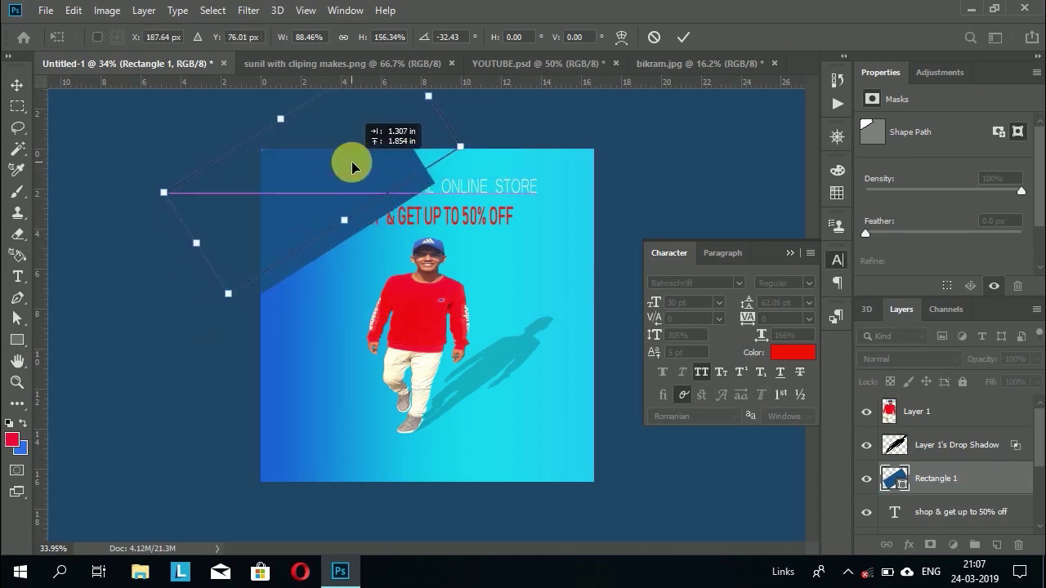
left_click_drag(352, 168, 351, 159)
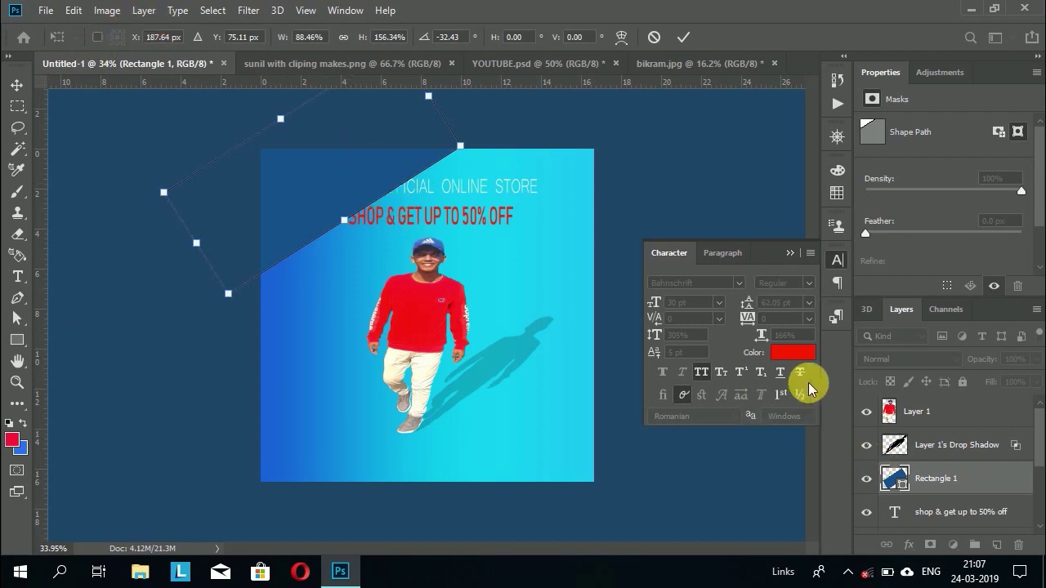
Step: Commit the band's transform and fill Rectangle 1 with vivid blue 1d07ed
left_click(789, 253)
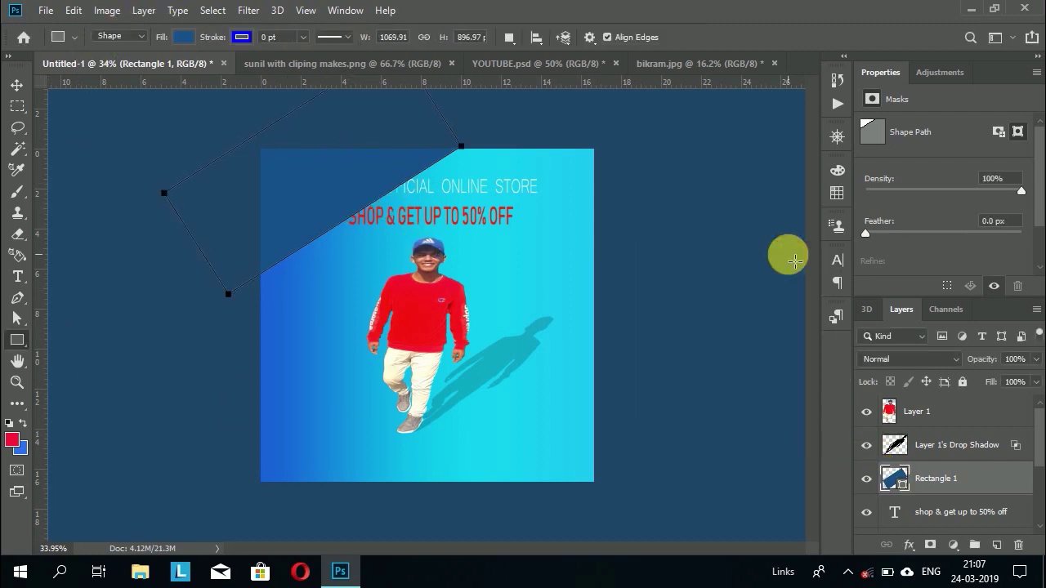
left_click(186, 37)
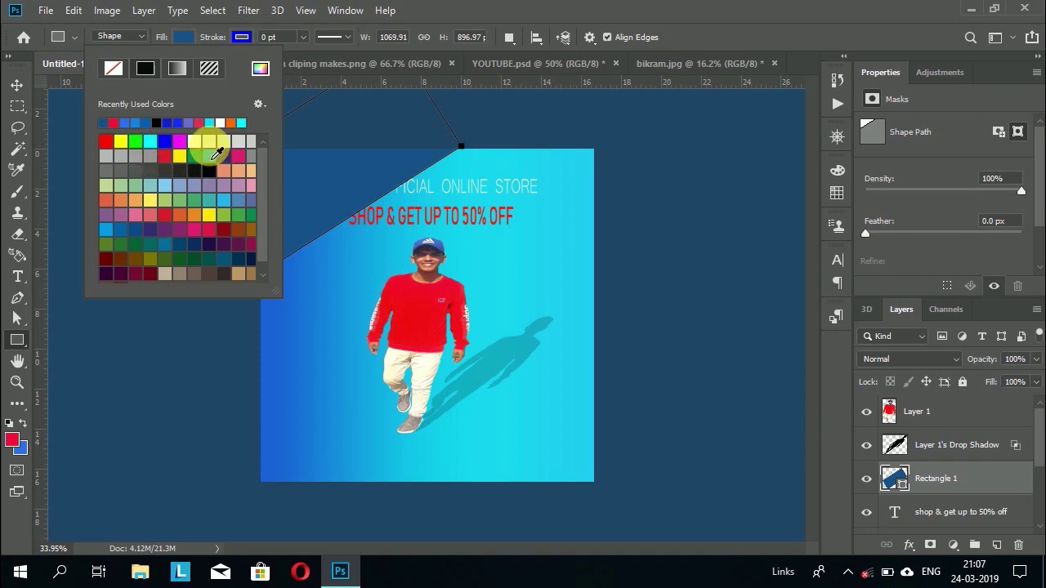
left_click(218, 152)
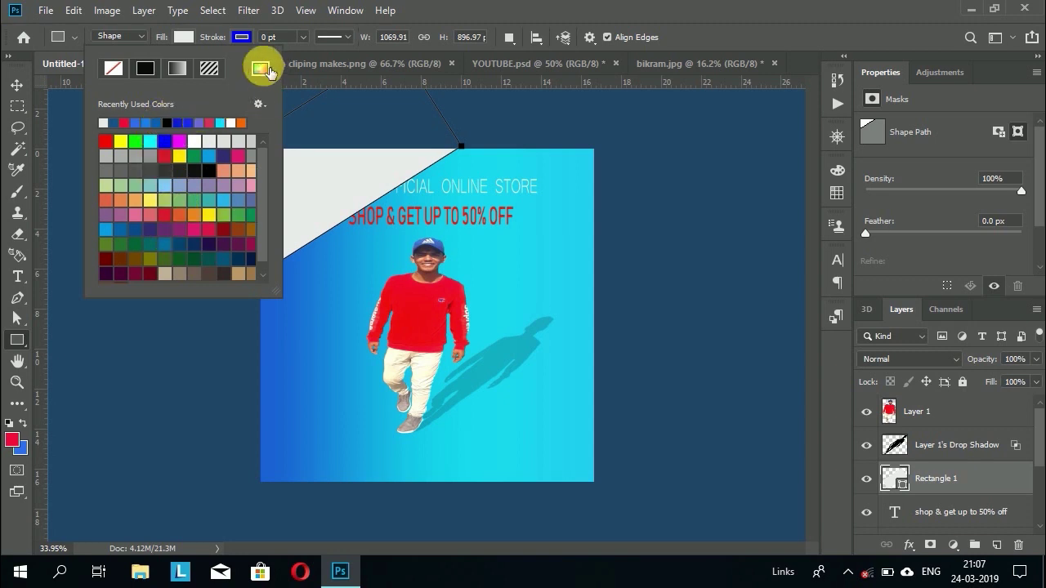
left_click(260, 67)
left_click(731, 192)
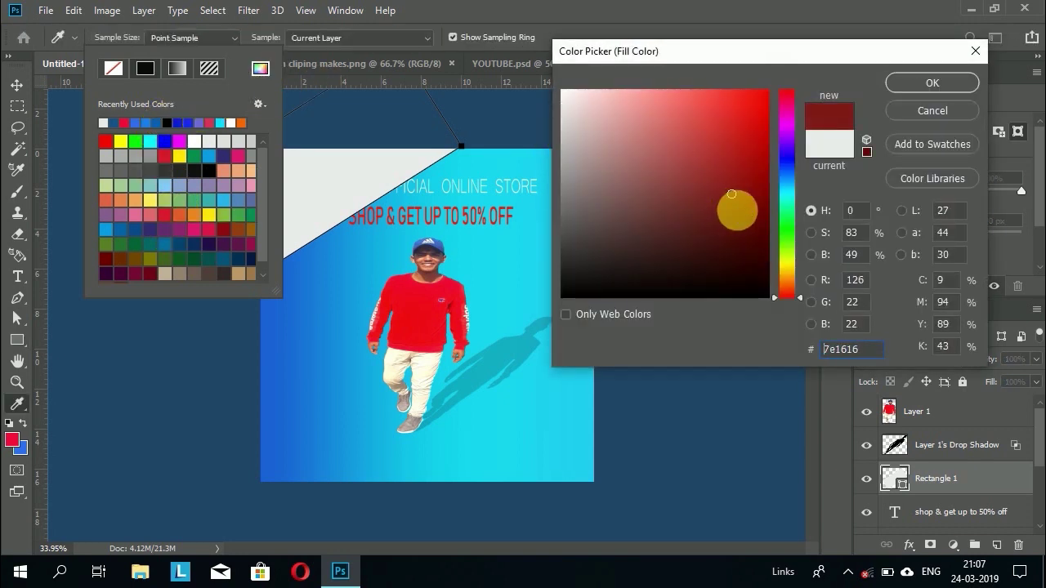
left_click_drag(784, 214, 789, 162)
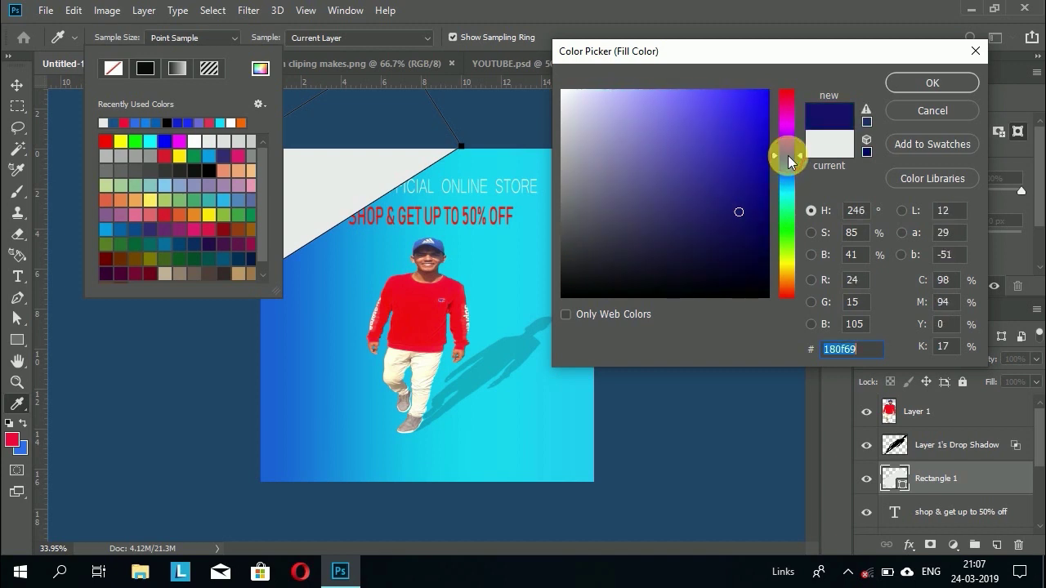
left_click(763, 105)
left_click_drag(761, 109, 738, 115)
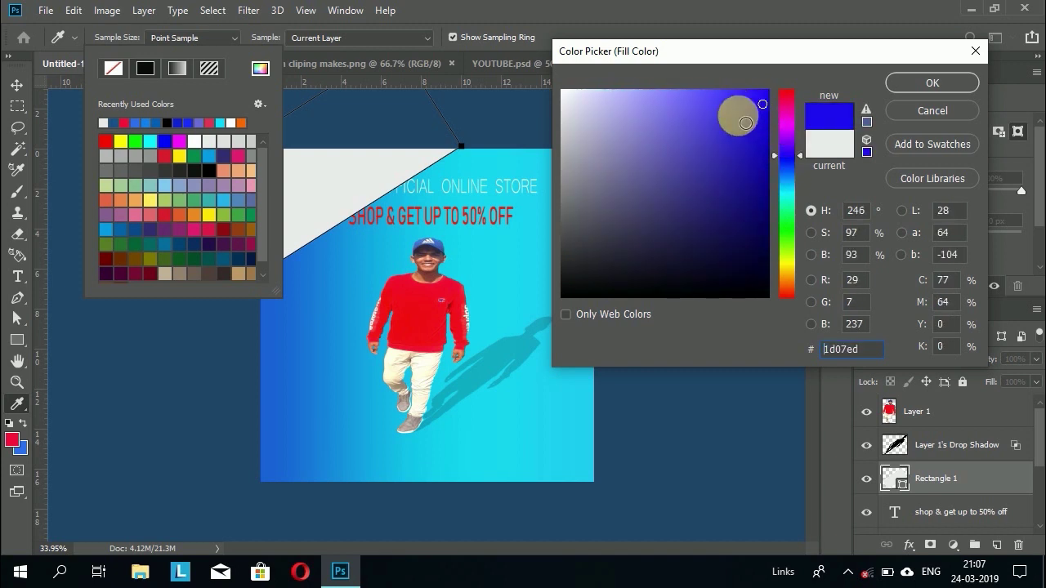
left_click(930, 83)
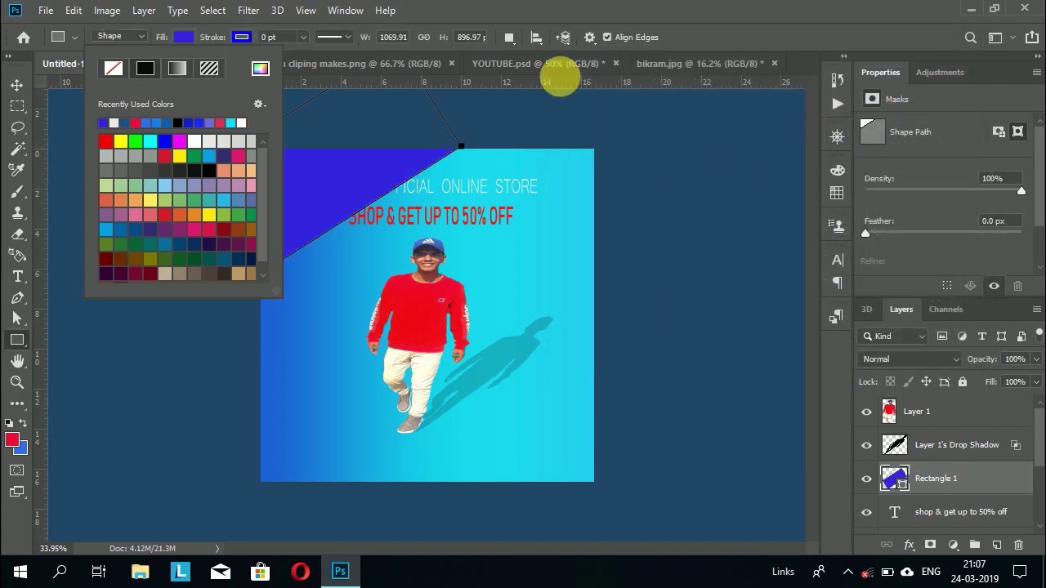
left_click(323, 121)
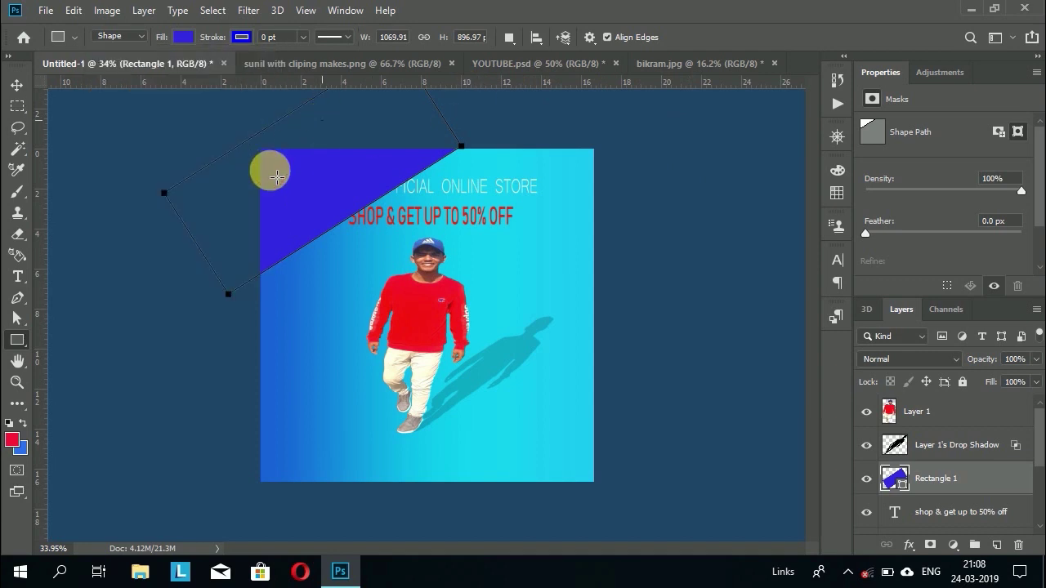
Step: Create a 1070×897 px blue rectangle and move it to the poster's lower right
left_click(337, 186)
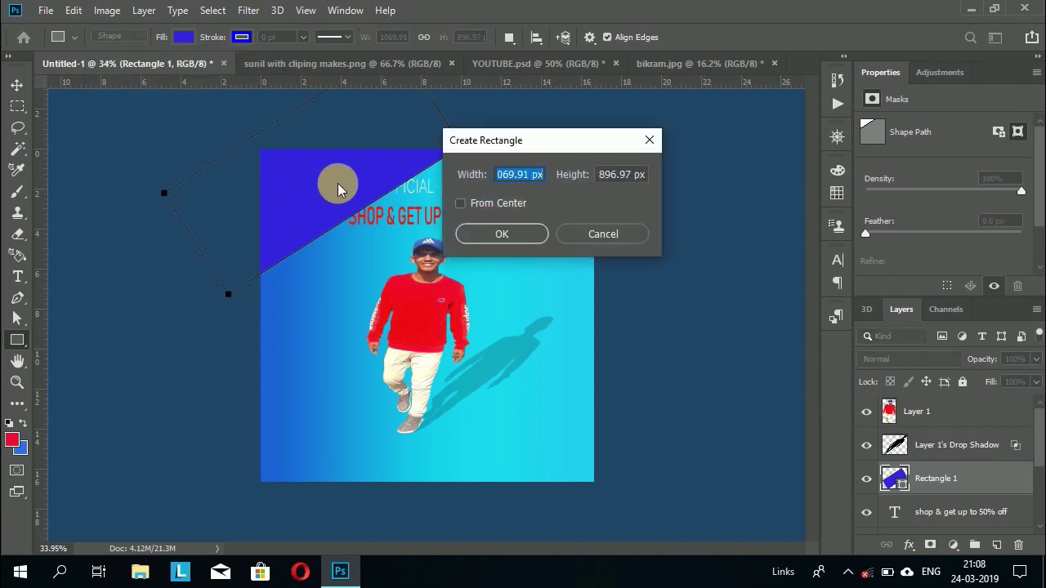
left_click(501, 234)
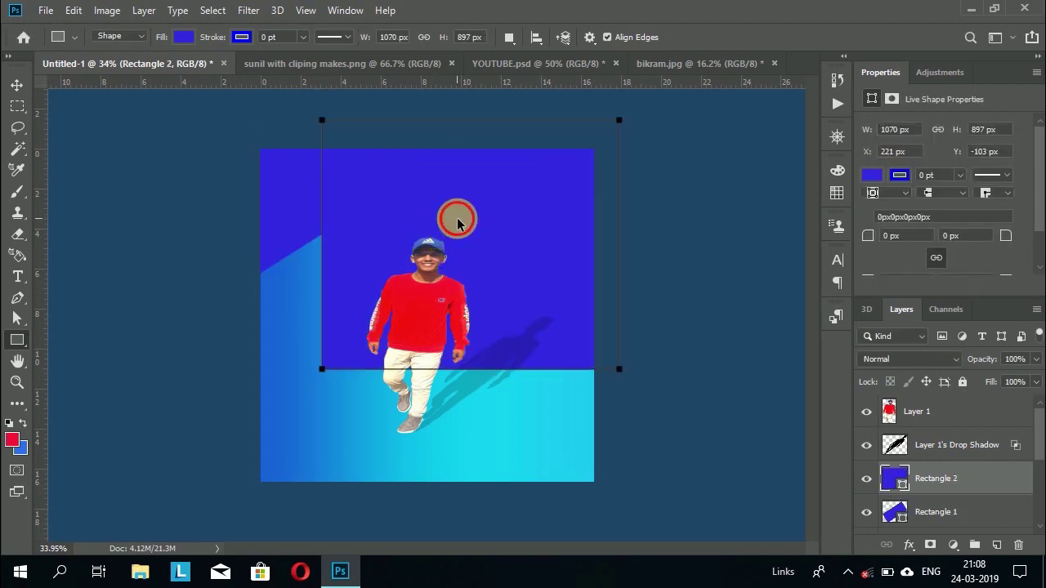
left_click_drag(457, 220, 602, 476)
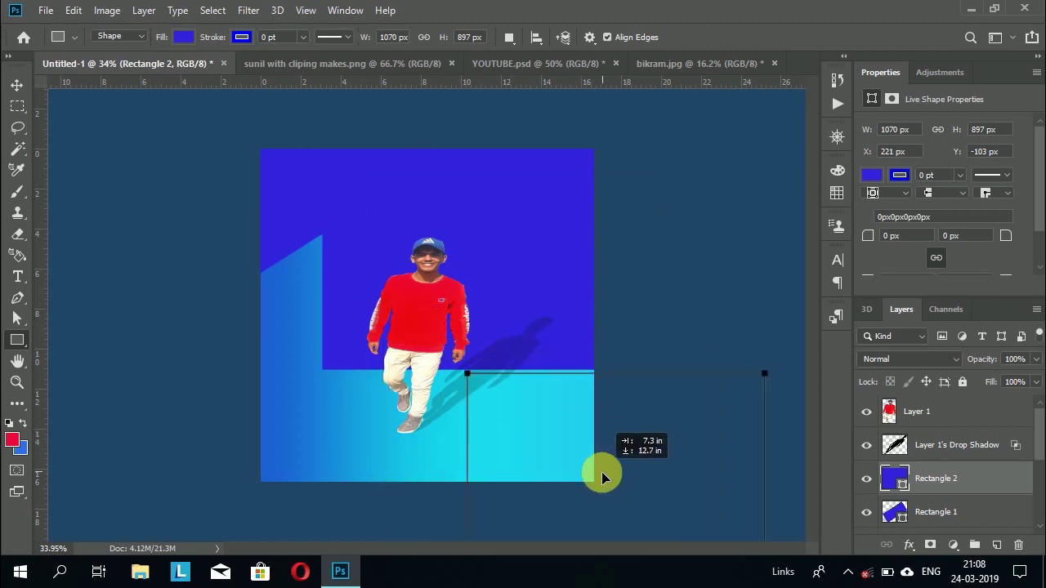
left_click_drag(602, 476, 695, 373)
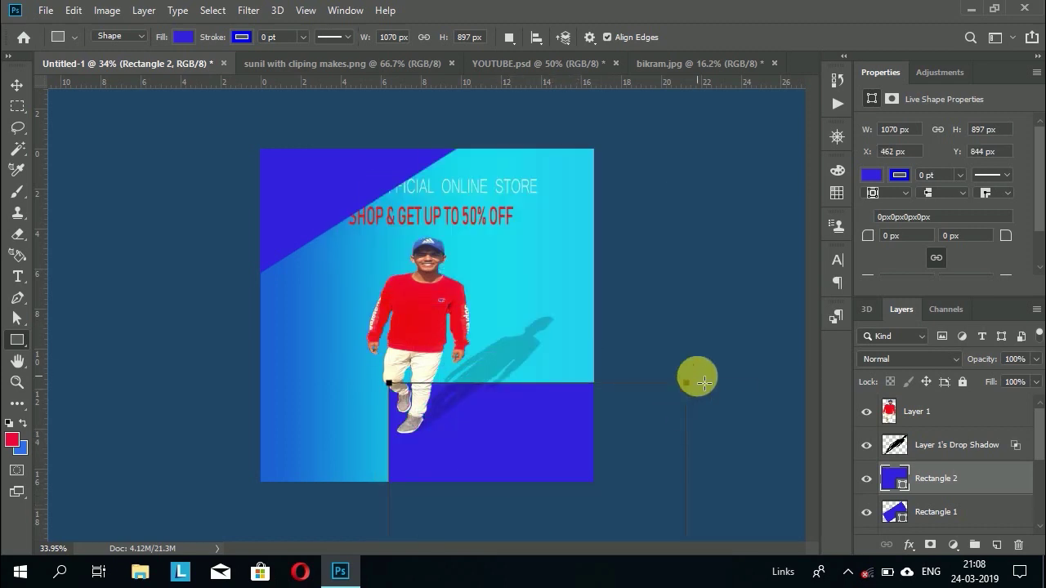
Step: Rotate Rectangle 2 to about -55° so it fills the bottom-right corner diagonally
key("ctrl+t")
left_click_drag(648, 345, 591, 280)
left_click_drag(532, 392, 591, 442)
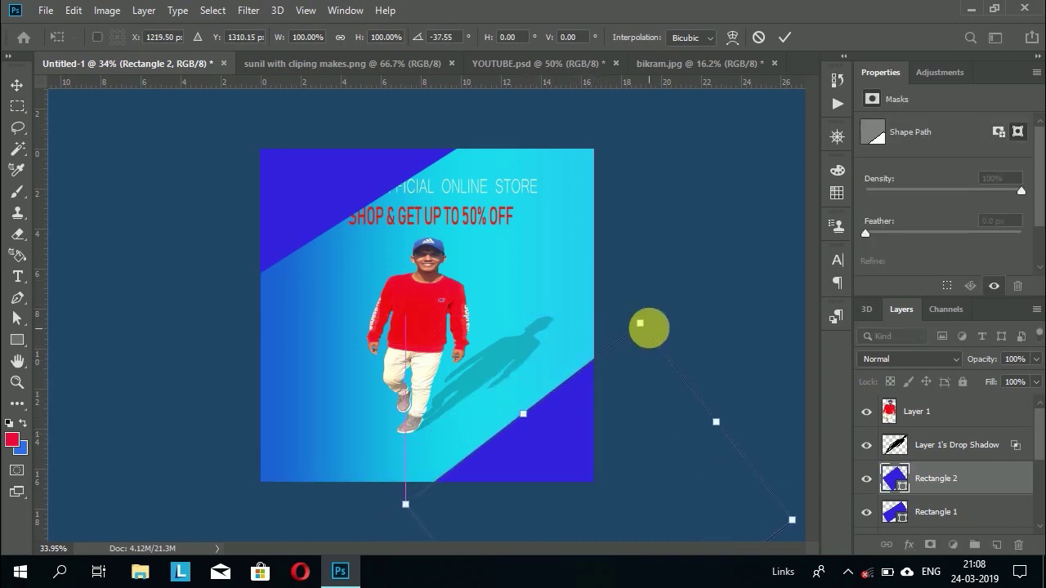
left_click_drag(631, 298, 564, 215)
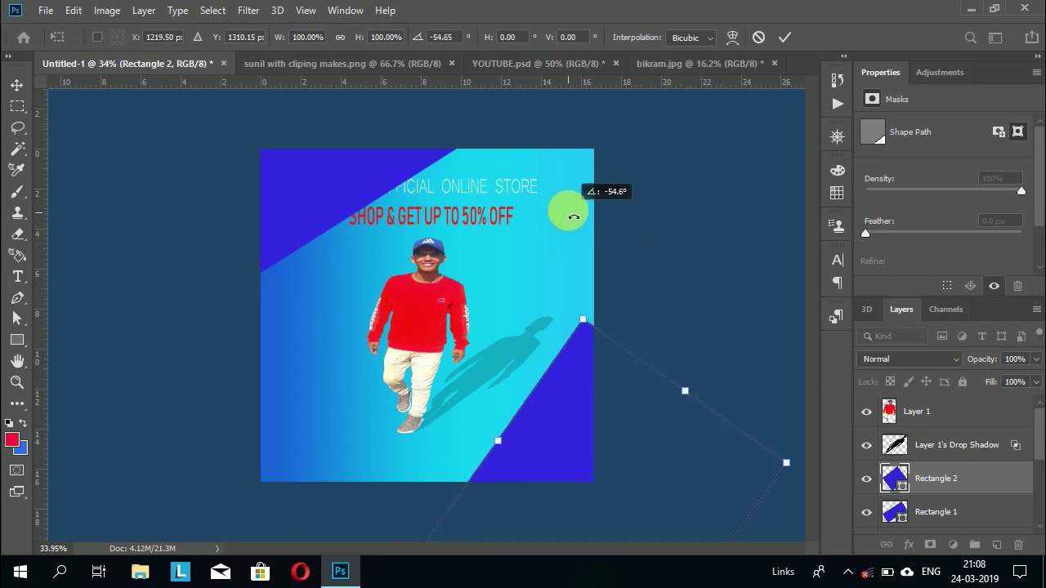
mouse_move(575, 422)
left_mouse_down()
mouse_move(632, 399)
mouse_move(607, 350)
mouse_move(619, 357)
left_mouse_up()
key("Return")
Step: Reshape the top-left blue corner triangle and fine-tune the bottom-right corner's position
left_click(321, 193)
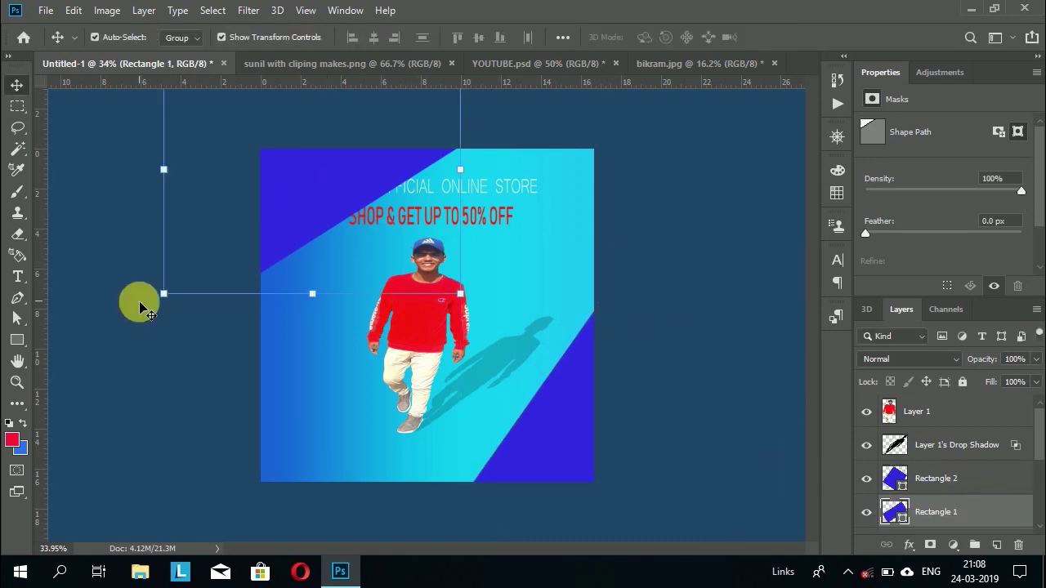
mouse_move(141, 308)
left_mouse_down()
mouse_move(175, 354)
mouse_move(252, 215)
mouse_move(168, 336)
mouse_move(174, 360)
left_mouse_up()
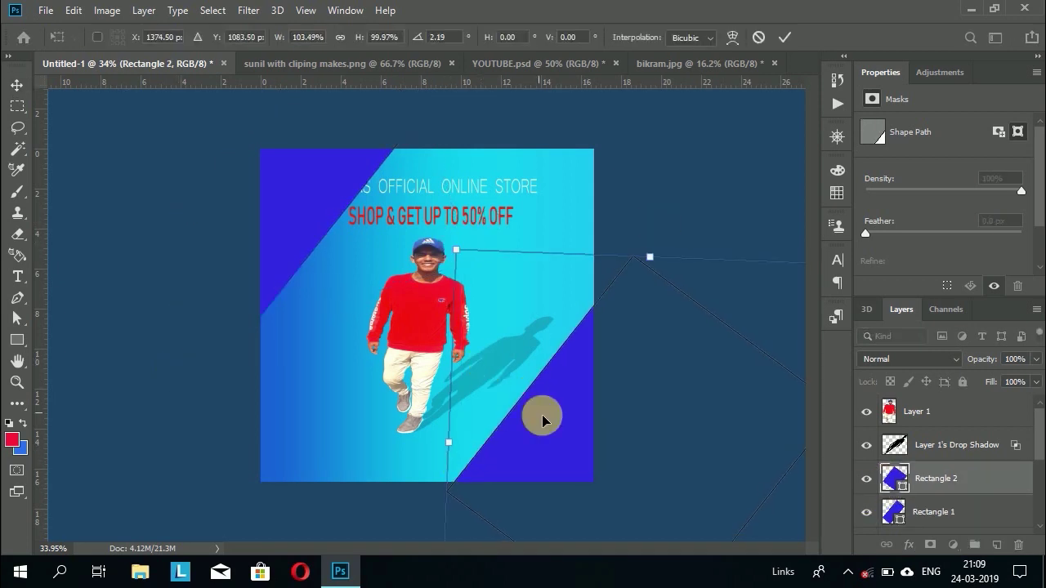
left_click_drag(542, 420, 582, 372)
left_click(783, 37)
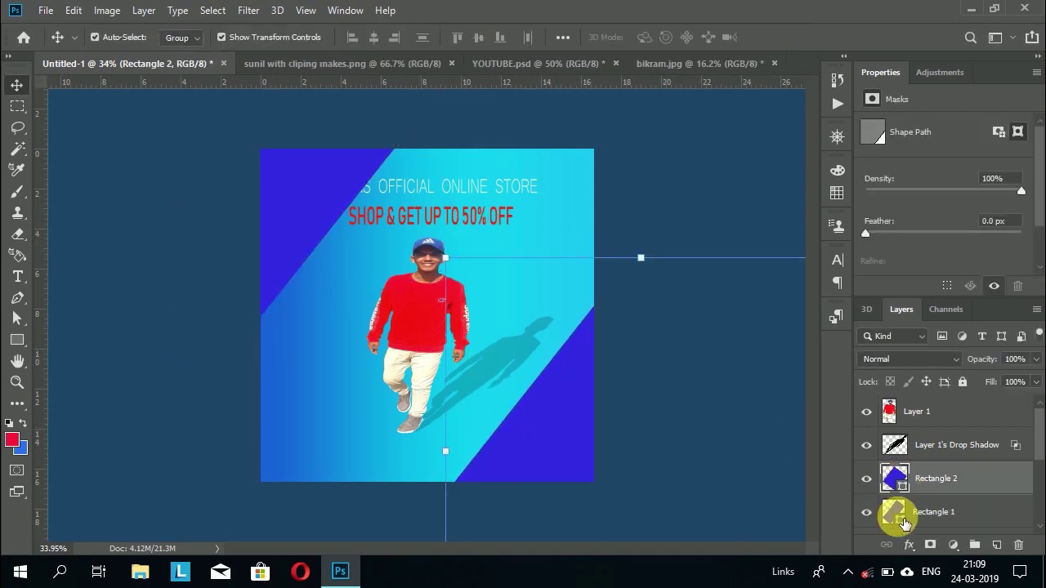
Step: Move Rectangle 1 below the headline text layers and start a text layer at bottom-left
scroll(903, 523, "down", 2)
left_click_drag(894, 404, 894, 476)
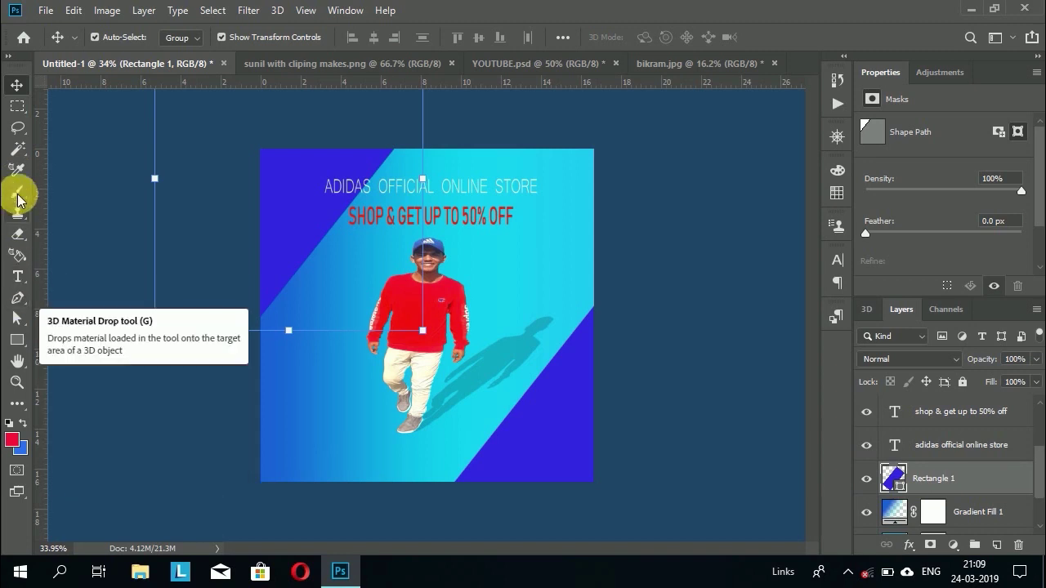
key("t")
left_click(277, 432)
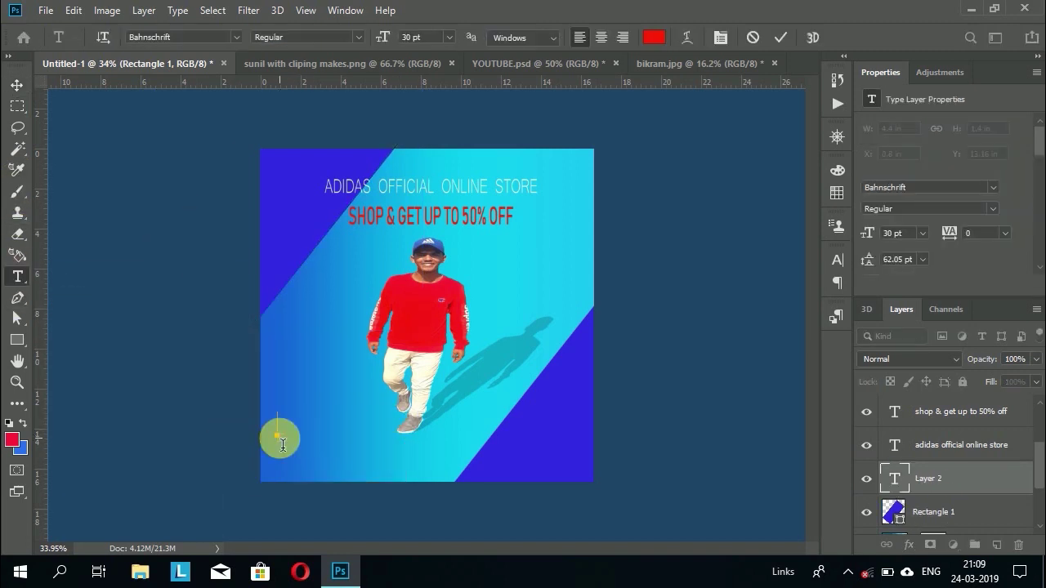
Step: Type 'adidas' in red Bahnschrift near the bottom-left corner and commit it
type("A")
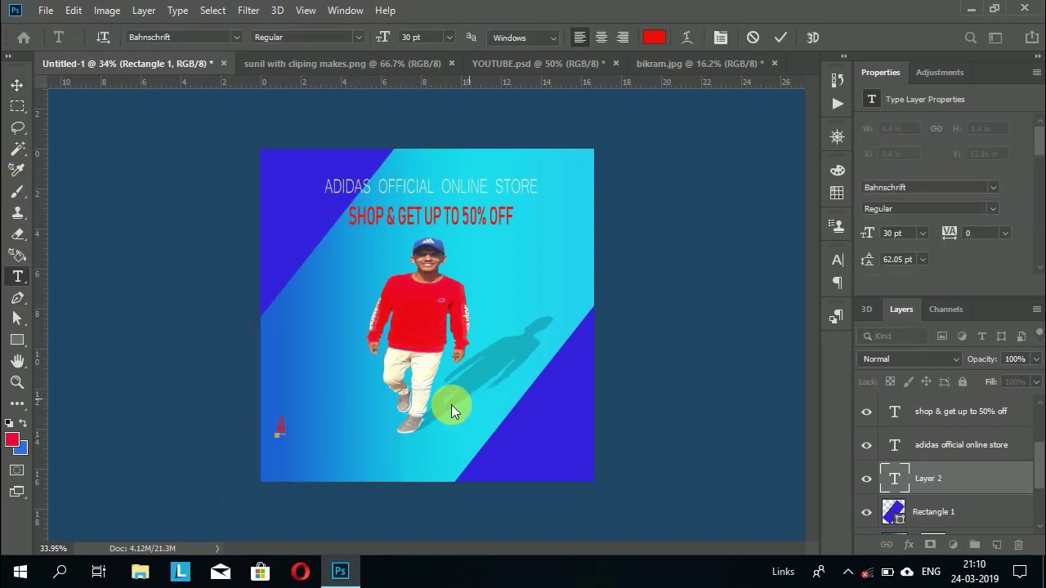
key("ctrl+t")
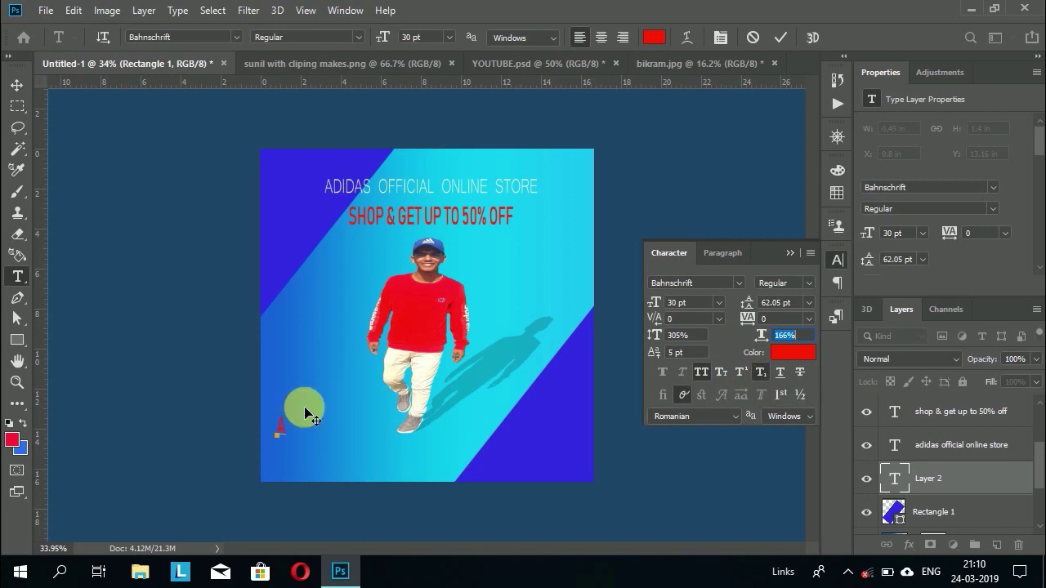
left_click(306, 413)
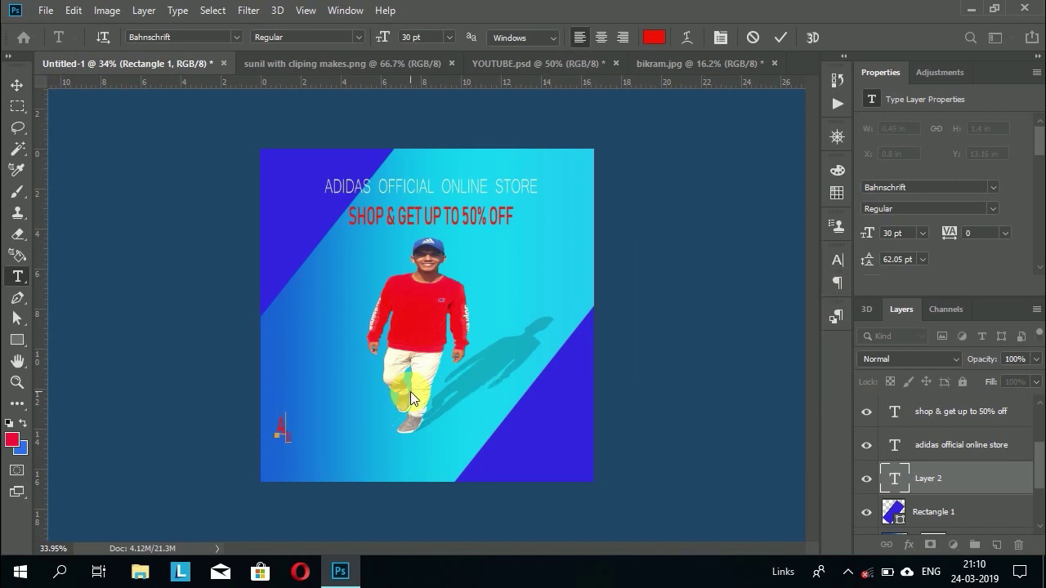
left_click(836, 259)
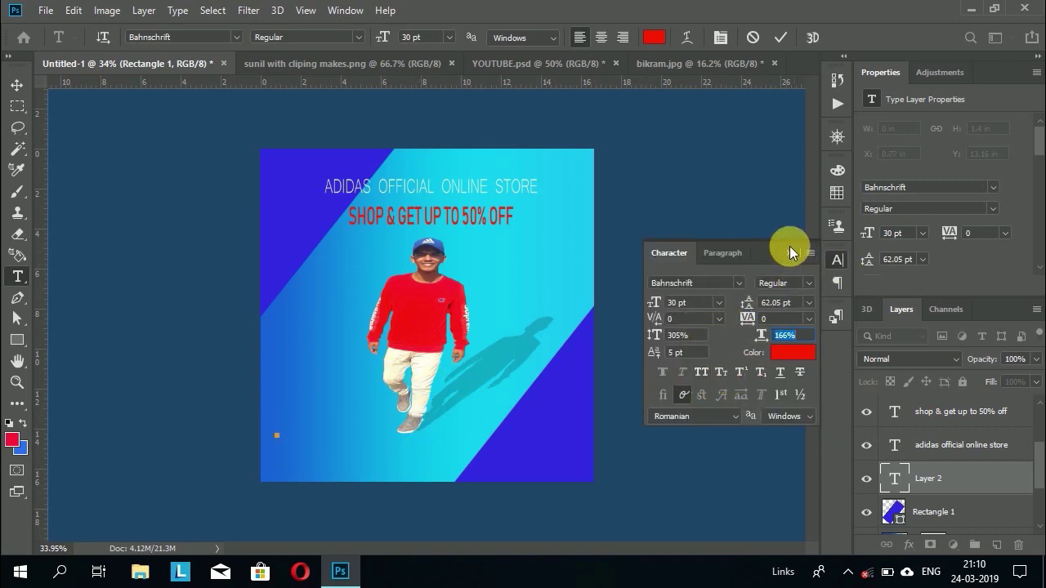
left_click(303, 431)
type("adidas")
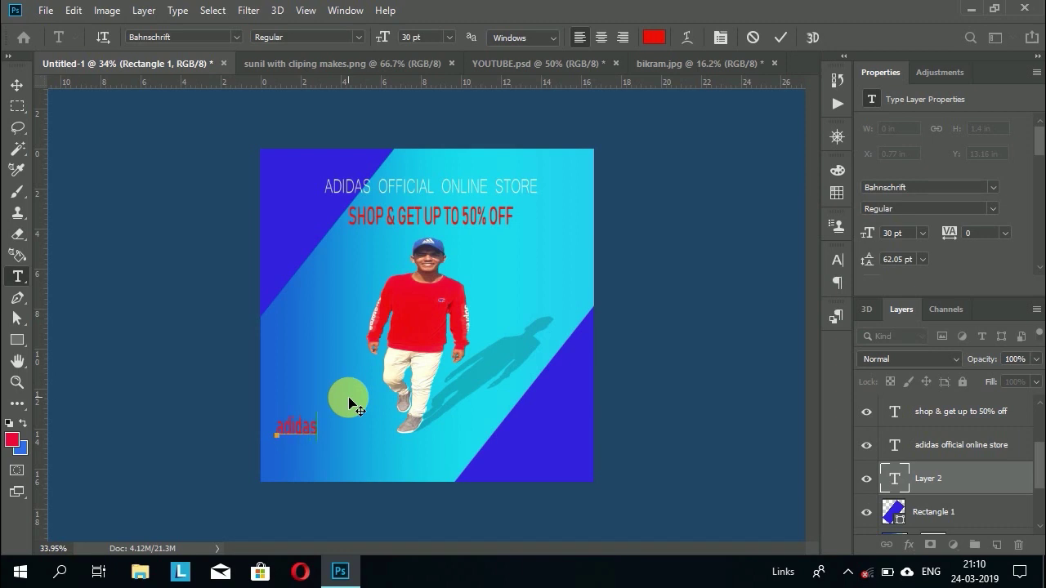
left_click(780, 38)
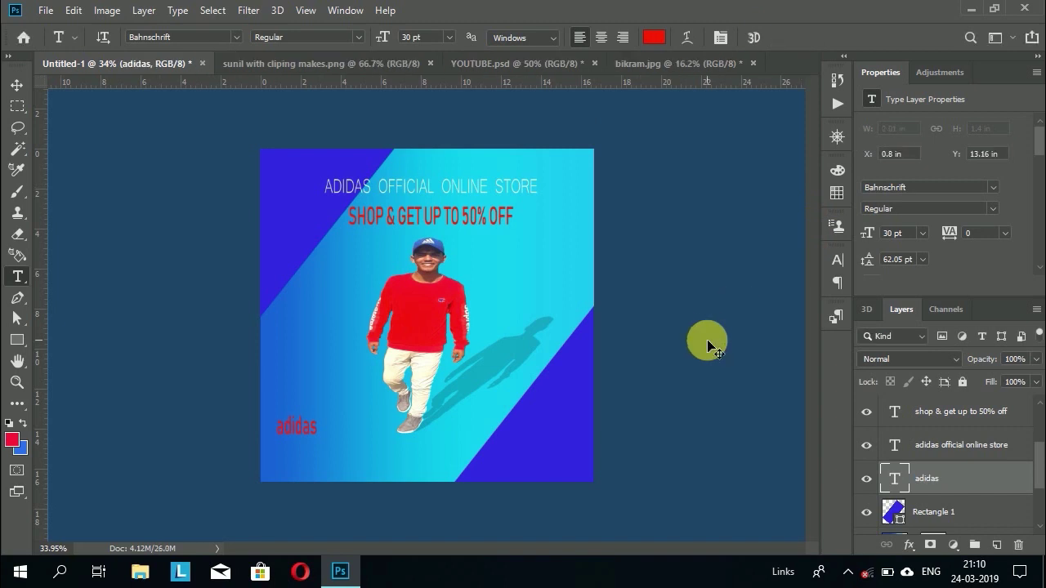
key("ctrl+t")
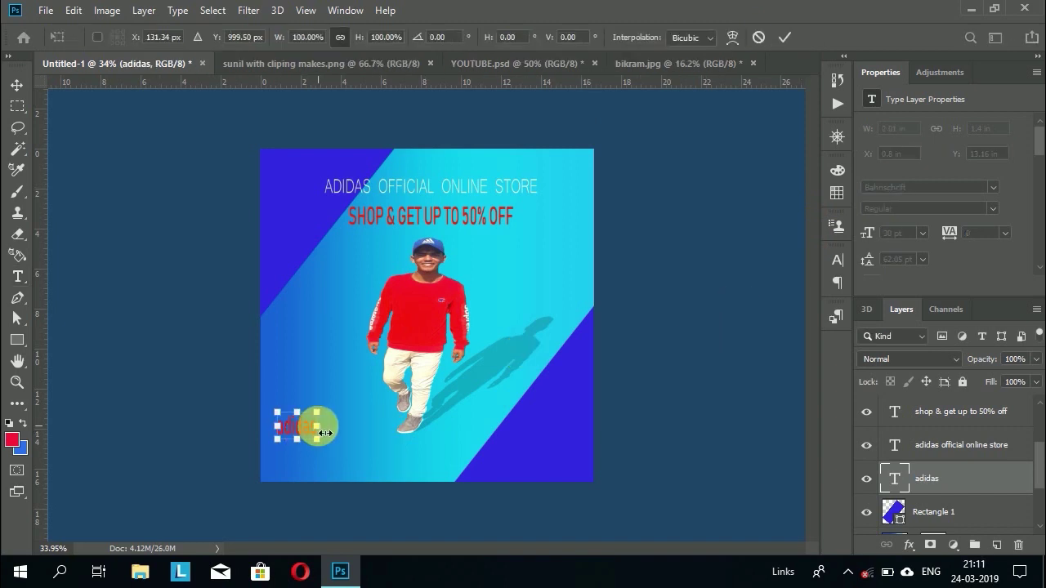
Step: Enlarge the adidas text to 76 pt with wider tracking, taller vertical scale and 0 kerning
left_click(837, 260)
left_click(785, 37)
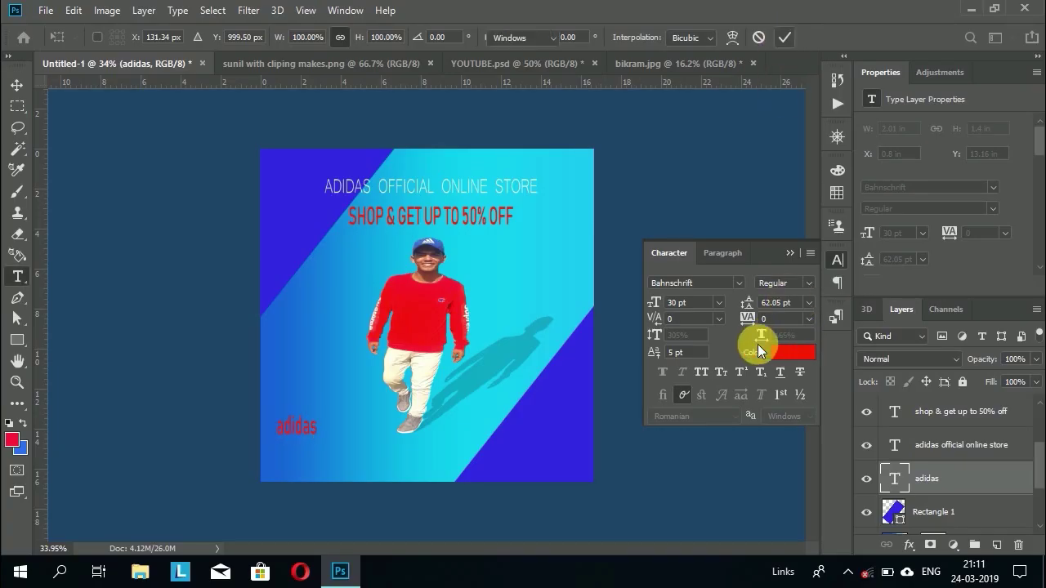
left_click_drag(652, 318, 689, 318)
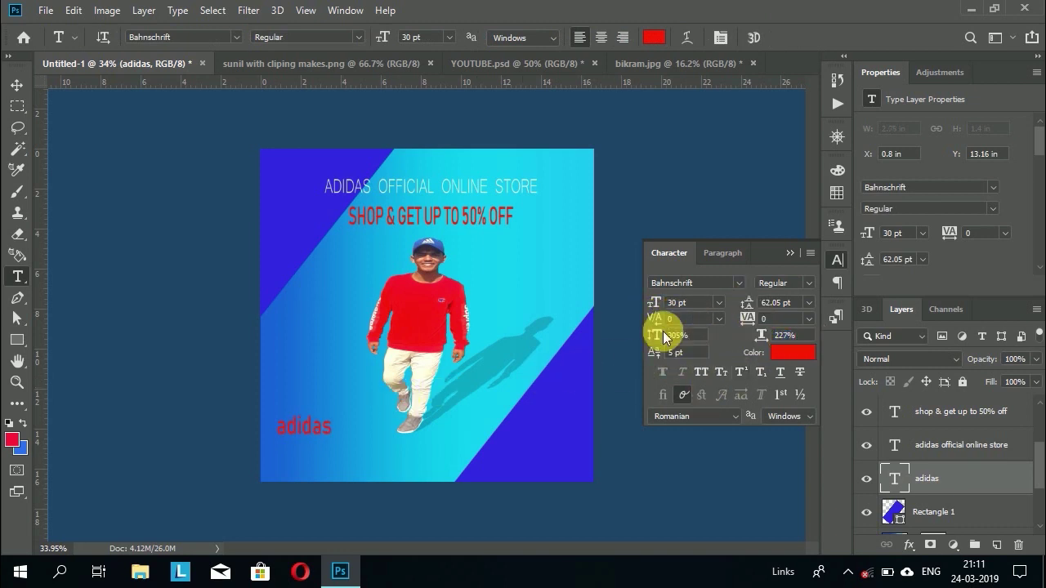
mouse_move(655, 335)
left_mouse_down()
mouse_move(702, 343)
mouse_move(695, 339)
left_mouse_up()
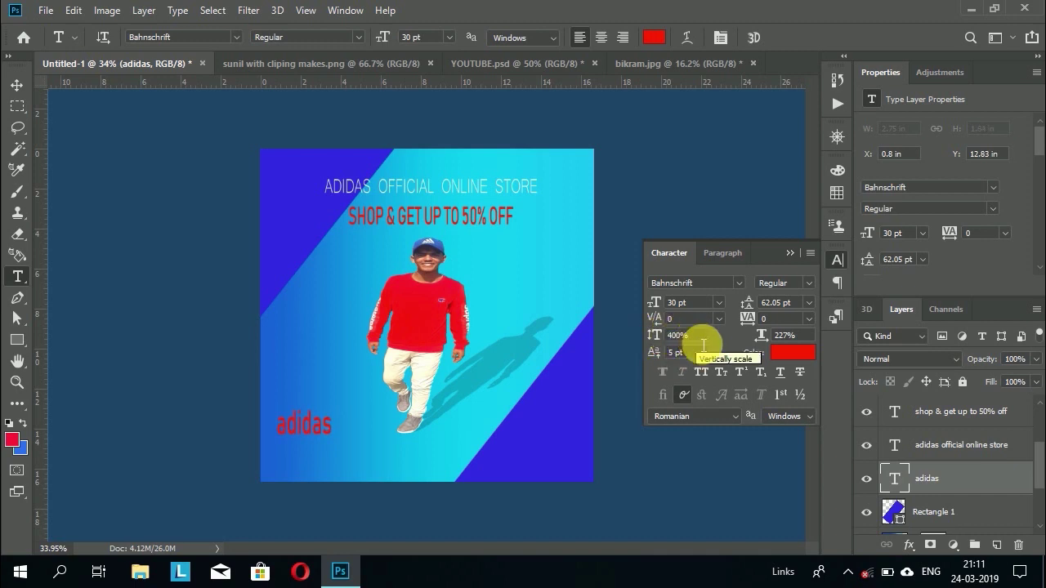
left_click_drag(664, 333, 668, 331)
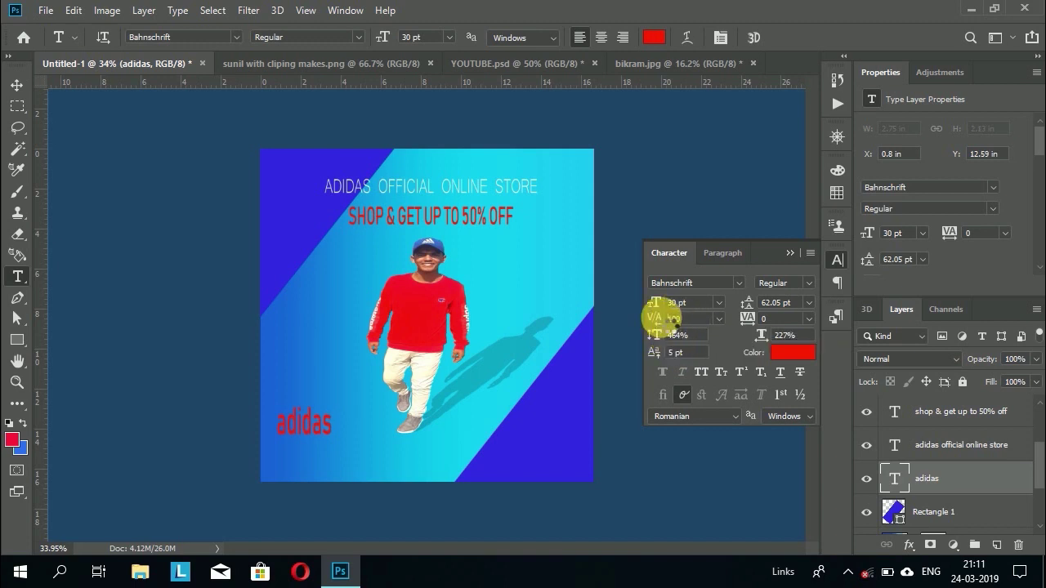
left_click(716, 319)
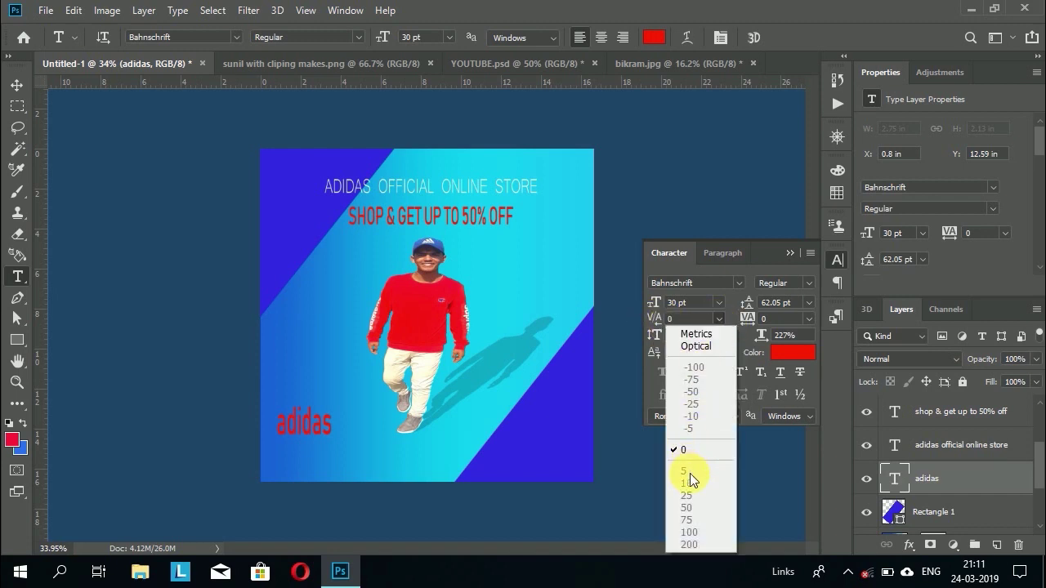
left_click(682, 452)
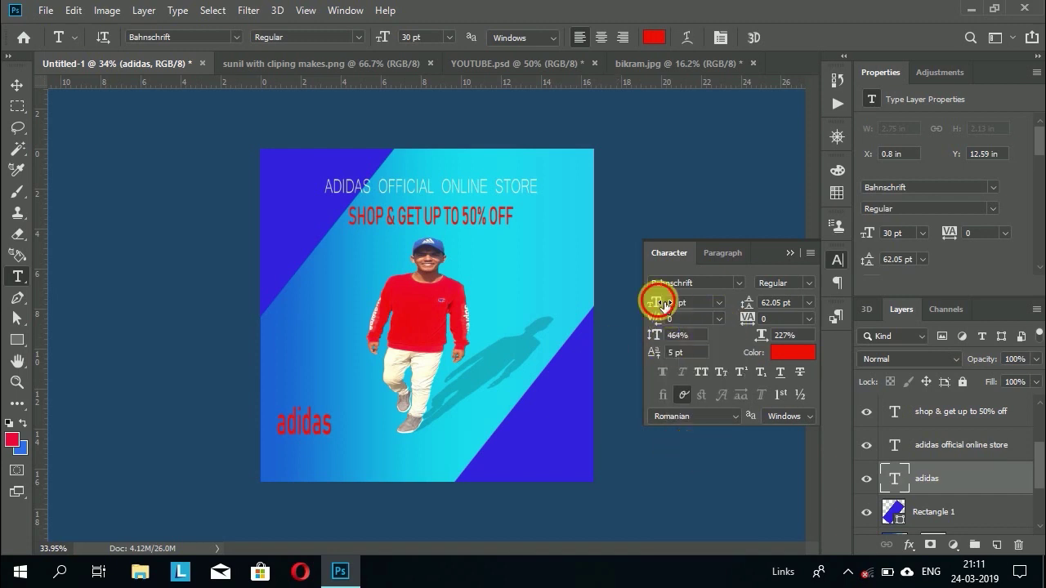
left_click_drag(663, 304, 699, 319)
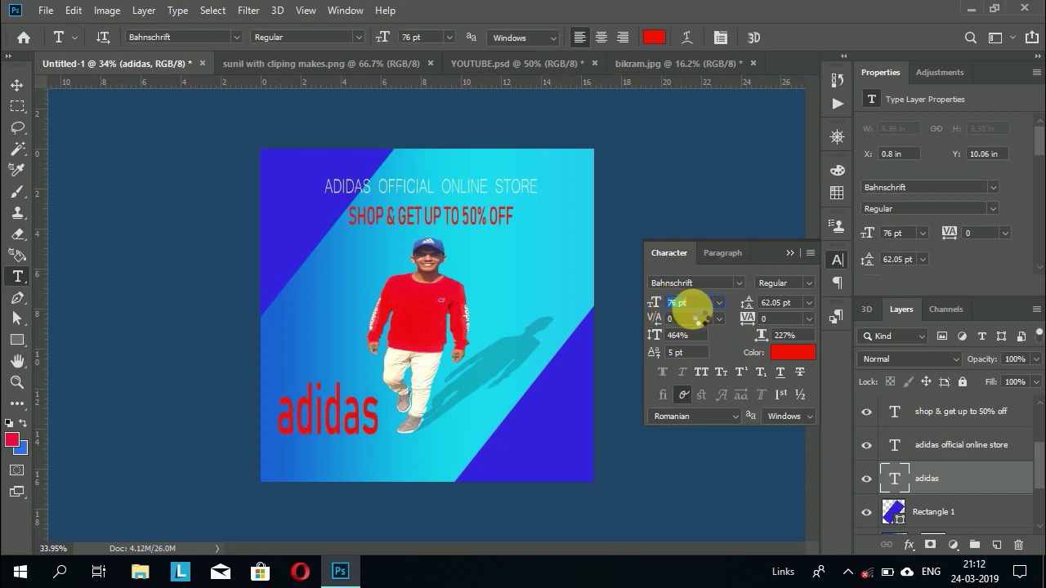
left_click(787, 254)
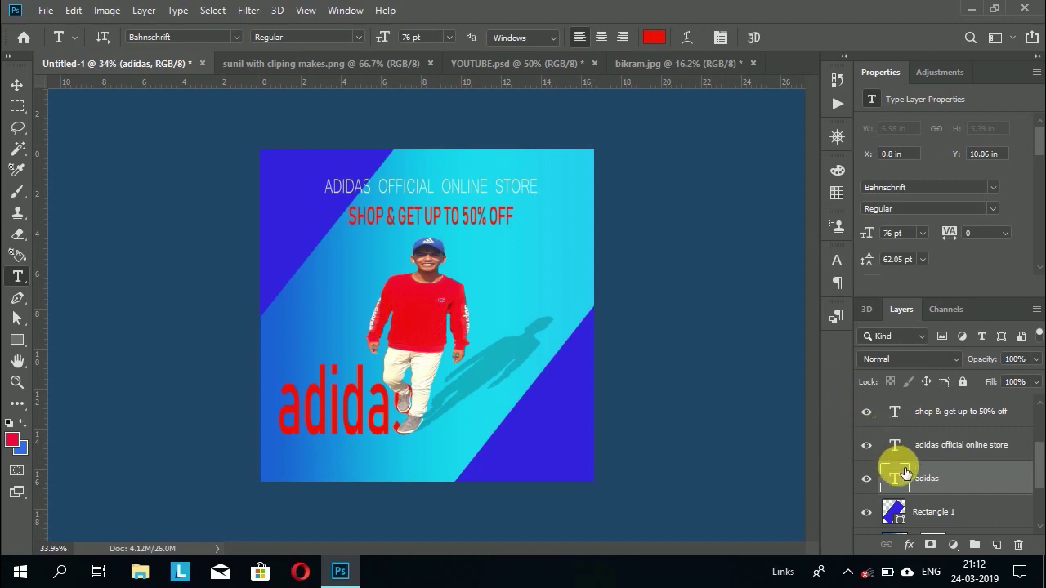
key("ctrl+t")
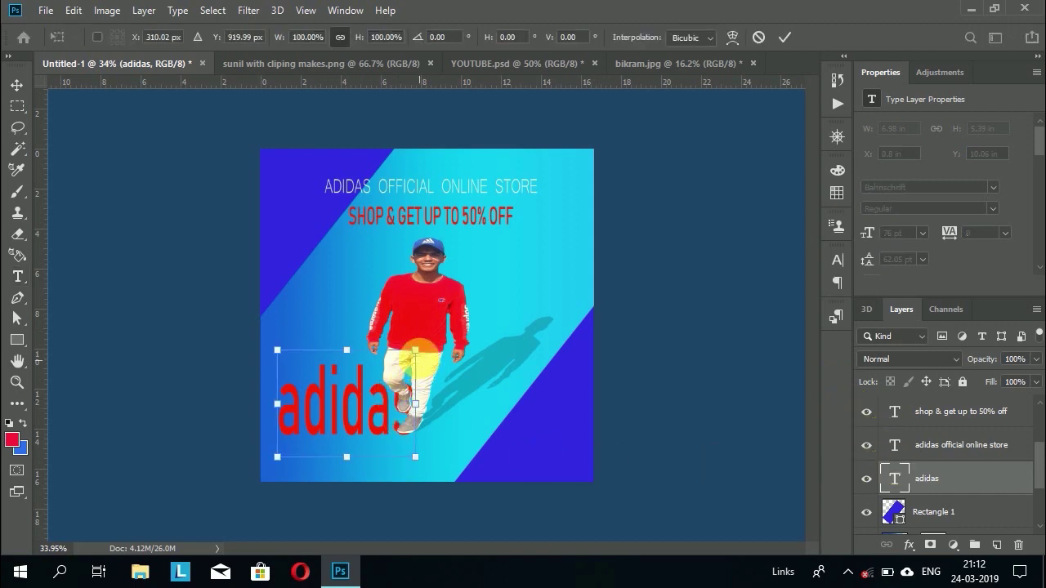
Step: Shift the adidas text right under the person and skew it about -38°
mouse_move(364, 413)
left_mouse_down()
mouse_move(422, 419)
mouse_move(413, 418)
left_mouse_up()
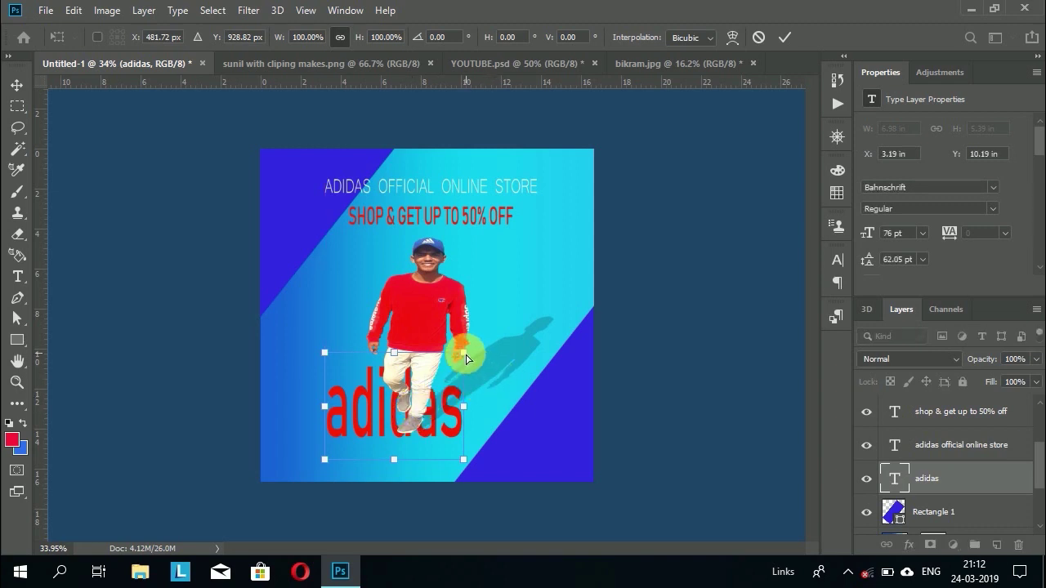
mouse_move(466, 357)
left_mouse_down()
mouse_move(546, 372)
mouse_move(555, 369)
mouse_move(551, 353)
left_mouse_up()
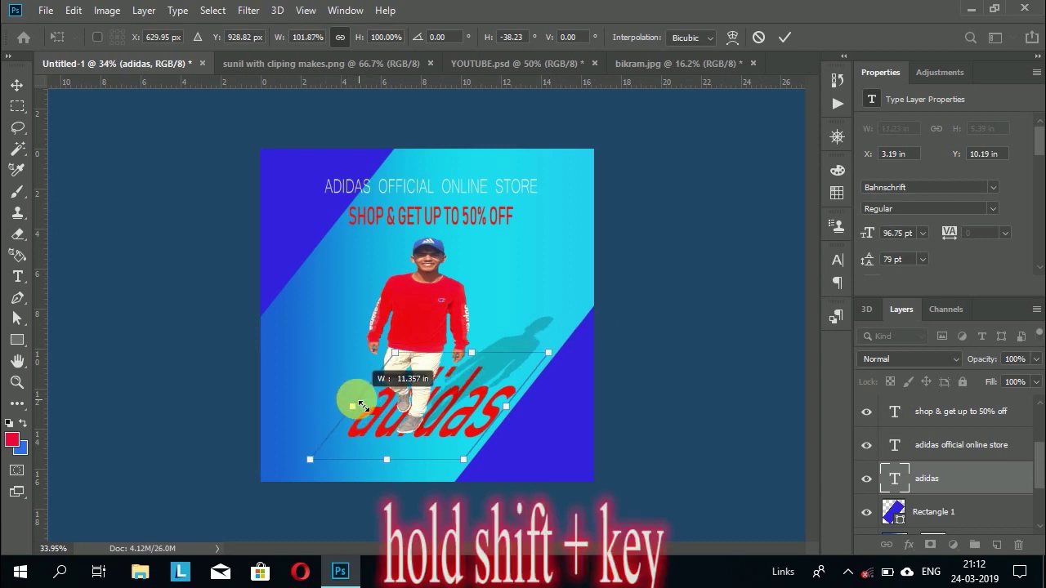
Step: Widen the adidas text leftward, move it down-left, and flatten its height
left_click_drag(370, 416, 328, 402)
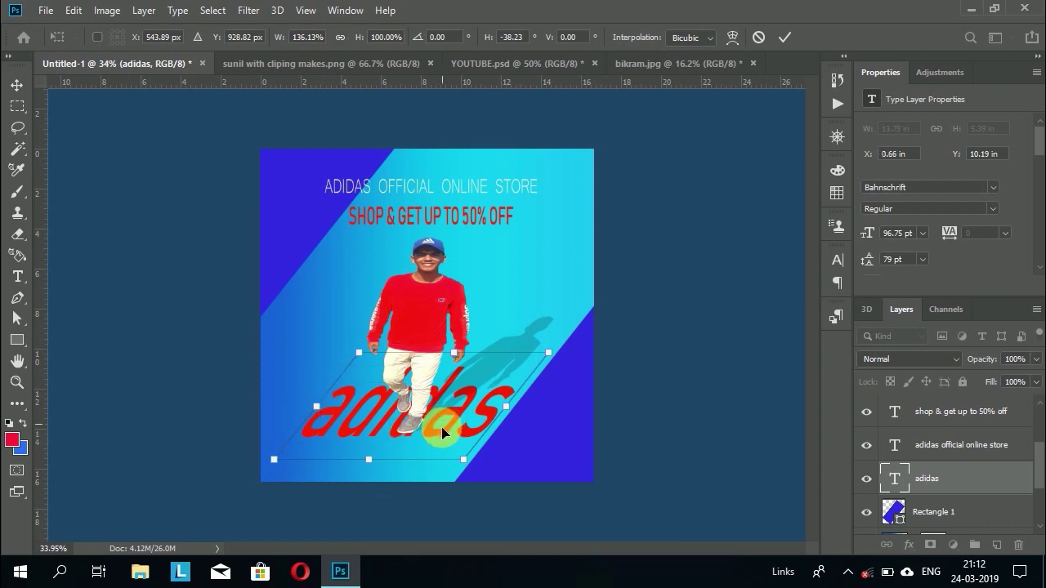
mouse_move(446, 426)
left_mouse_down()
mouse_move(411, 448)
mouse_move(420, 425)
mouse_move(450, 415)
mouse_move(445, 426)
left_mouse_up()
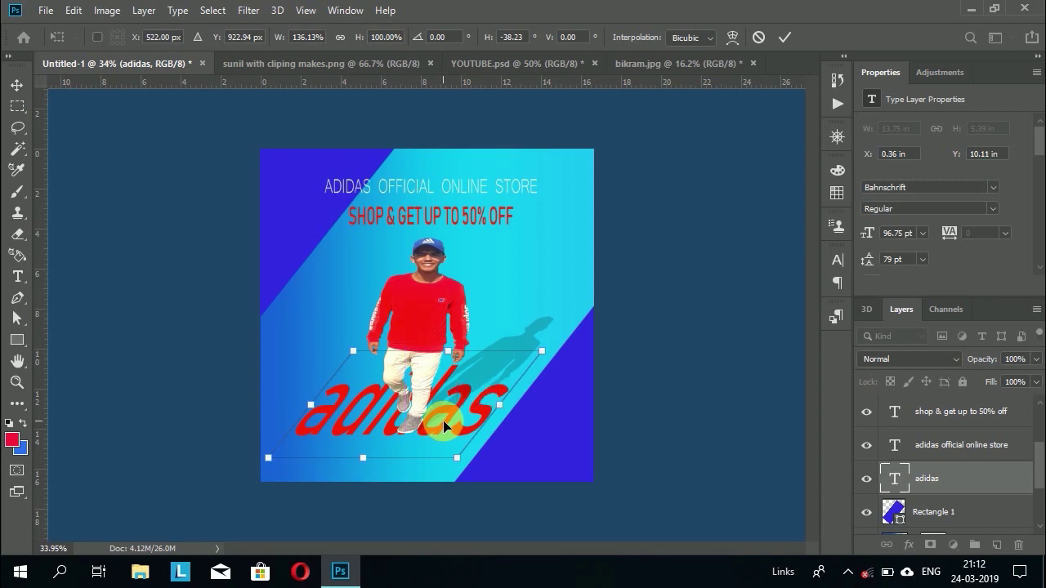
mouse_move(446, 426)
left_mouse_down()
mouse_move(452, 414)
mouse_move(435, 443)
mouse_move(439, 432)
left_mouse_up()
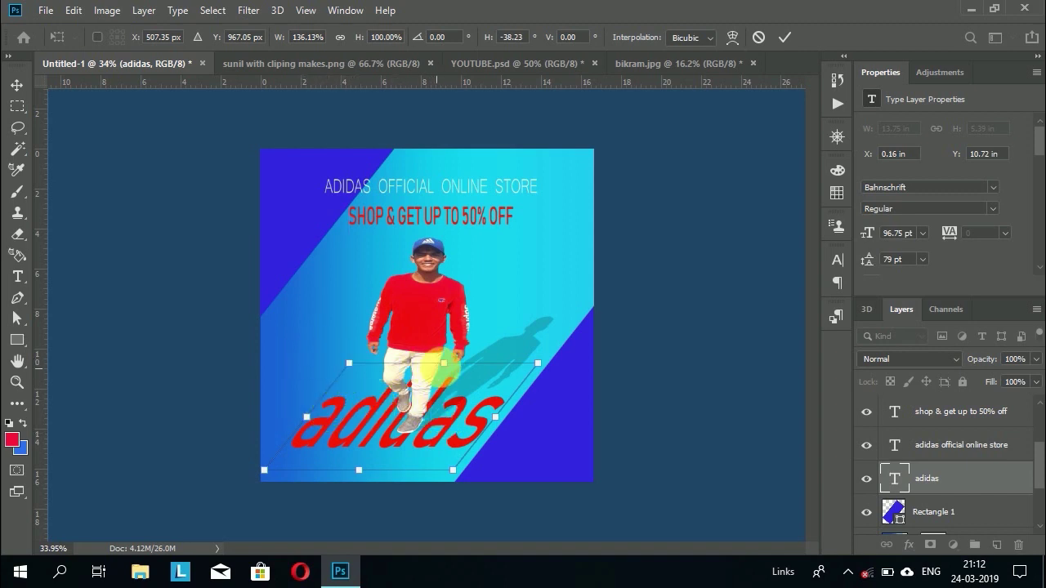
left_click_drag(453, 376, 454, 376)
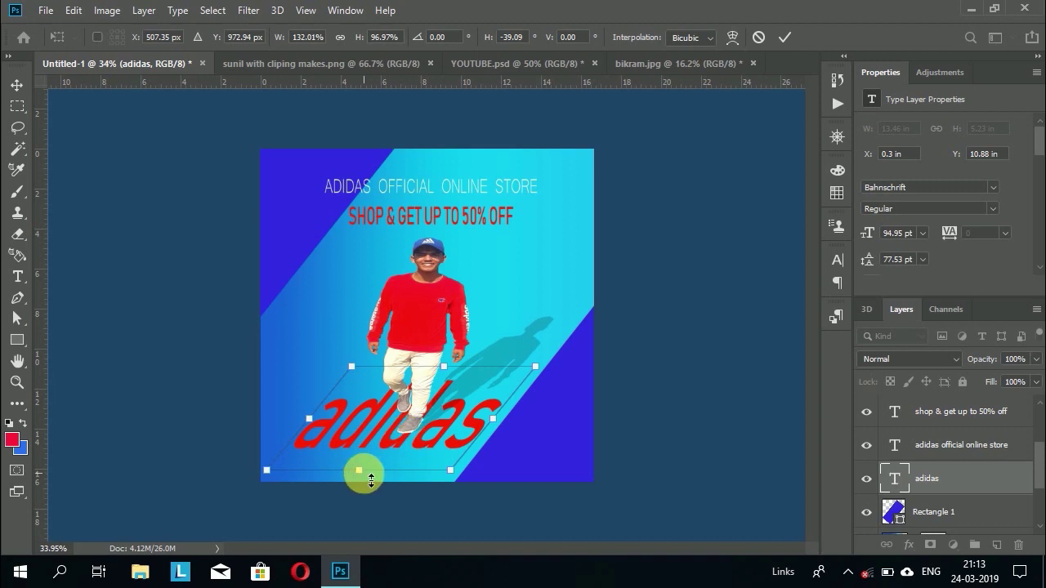
left_click_drag(369, 476, 383, 448)
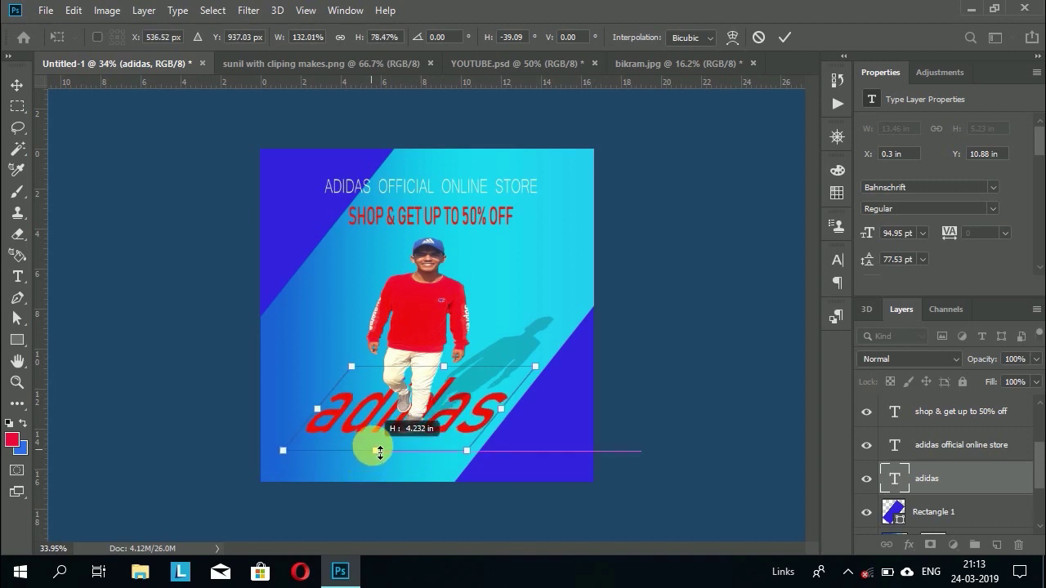
left_click_drag(383, 447, 375, 454)
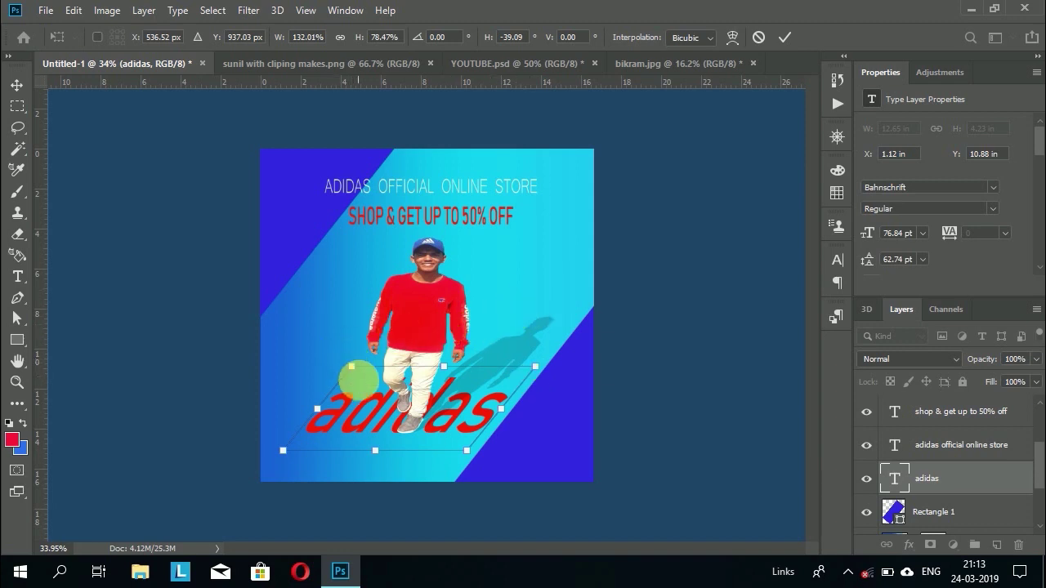
Step: Increase the adidas text's slant and apply the transform at 77.57 pt
left_click_drag(355, 374, 376, 413)
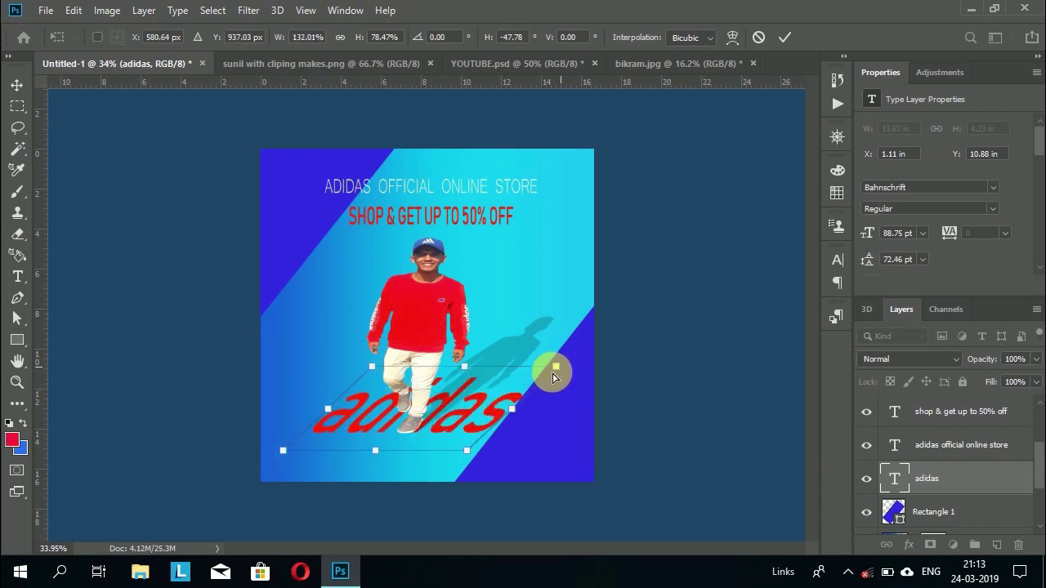
mouse_move(553, 377)
left_mouse_down()
mouse_move(545, 386)
mouse_move(539, 363)
left_mouse_up()
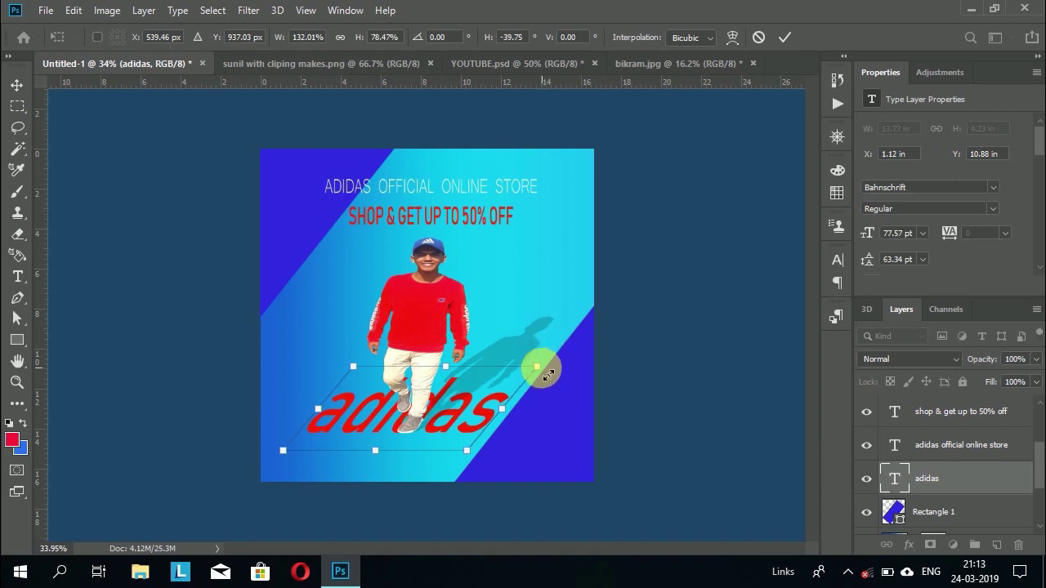
left_click(369, 378)
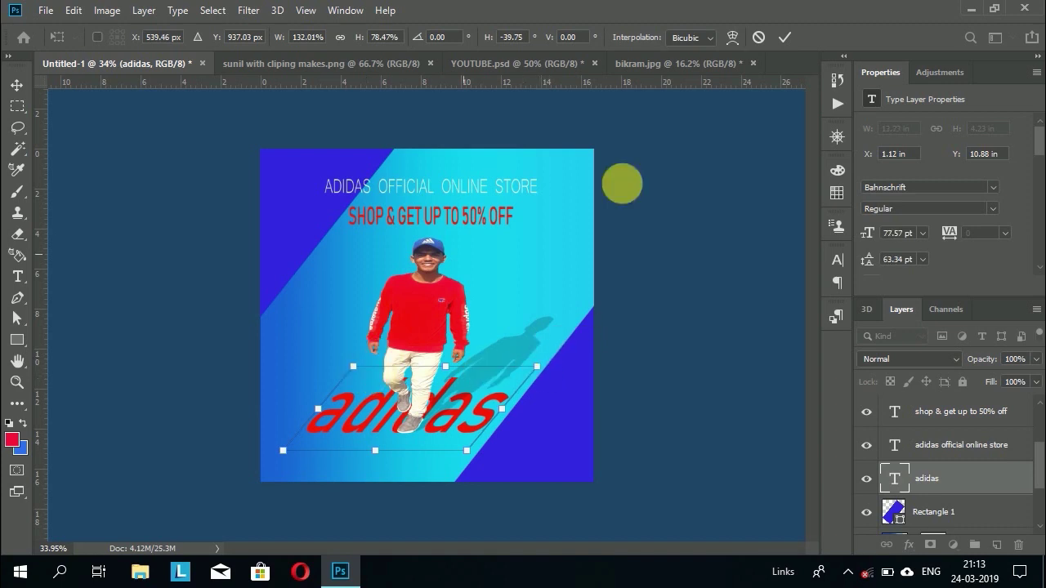
left_click(784, 37)
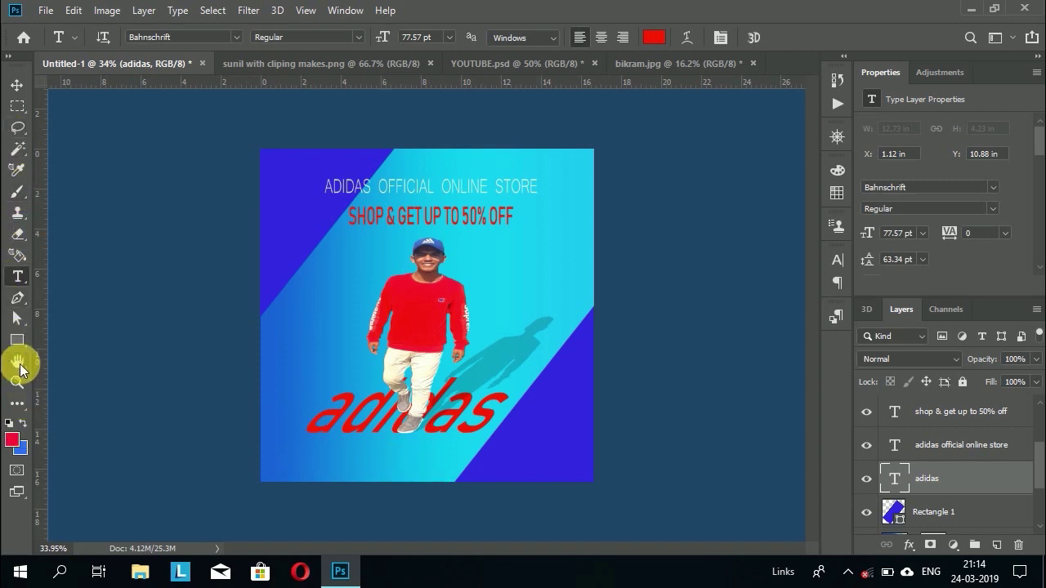
Step: Draw a narrow, tall rectangle at the poster's bottom-left edge
left_click(18, 342)
left_click_drag(280, 450, 338, 521)
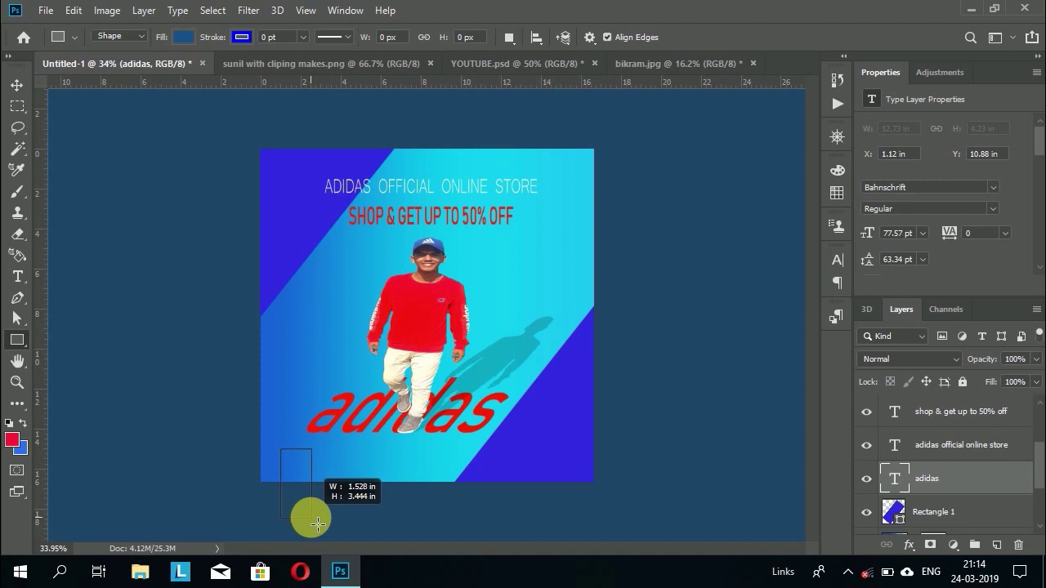
left_click_drag(338, 521, 317, 523)
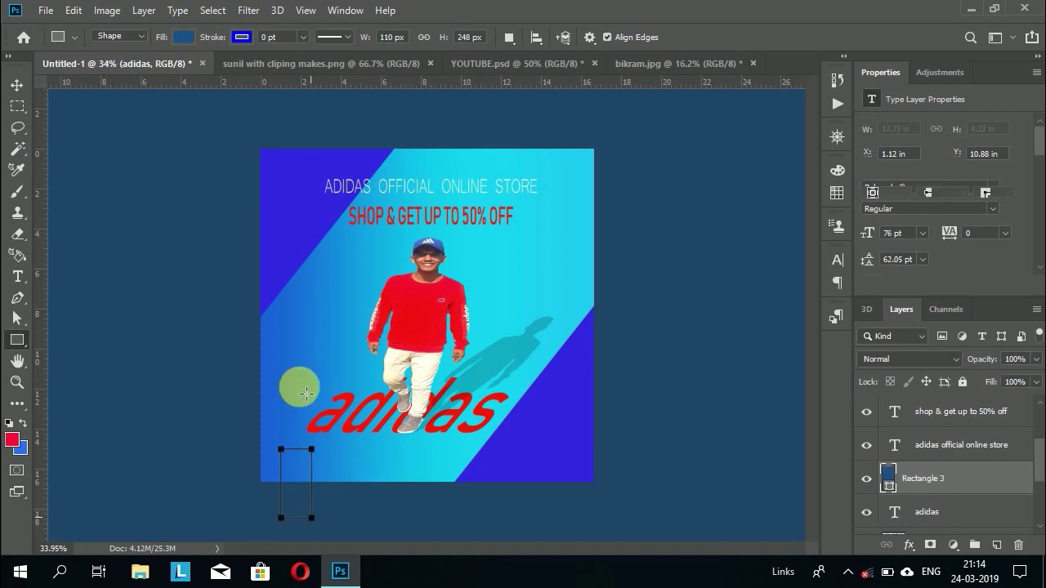
Step: Give Rectangle 3 a solid near-white fill and nudge it slightly down-right
left_click(183, 38)
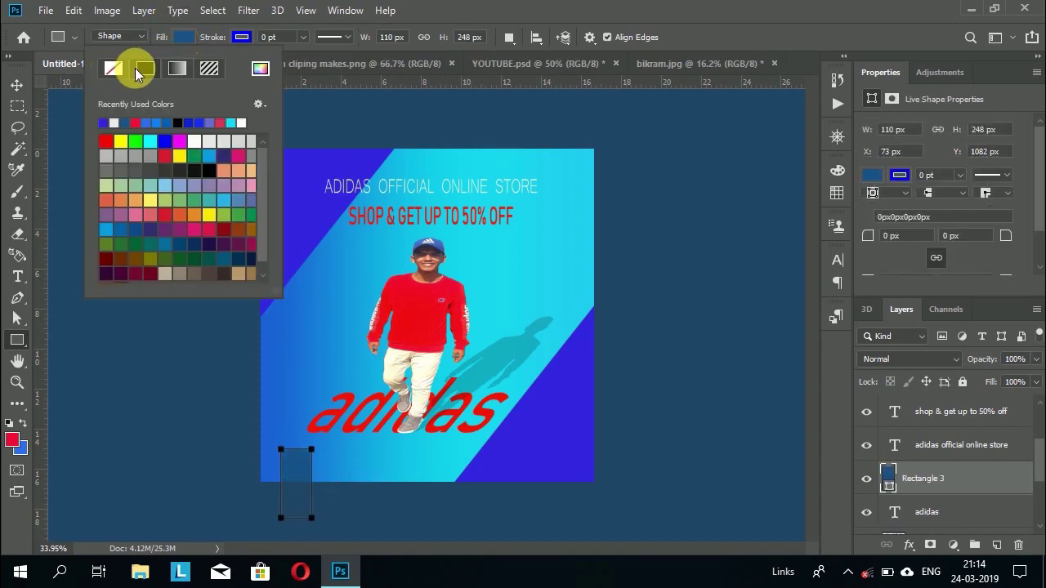
left_click(121, 72)
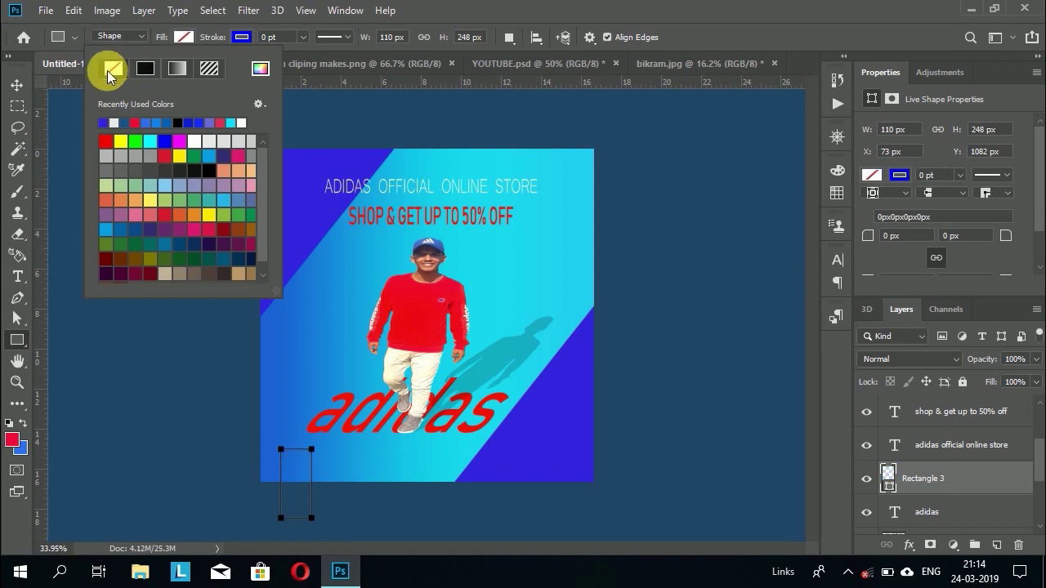
left_click(112, 72)
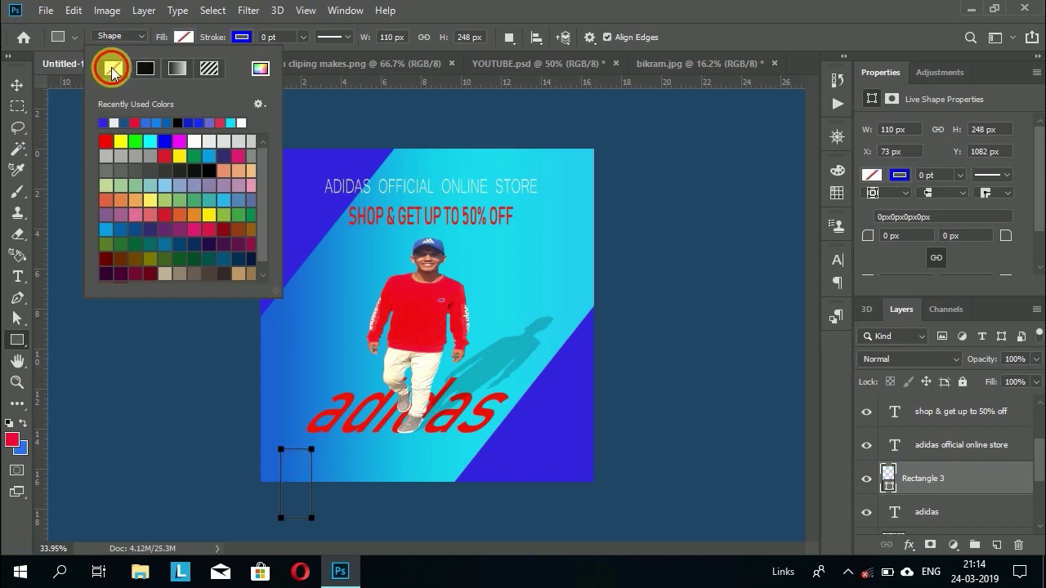
left_click(173, 73)
left_click(260, 68)
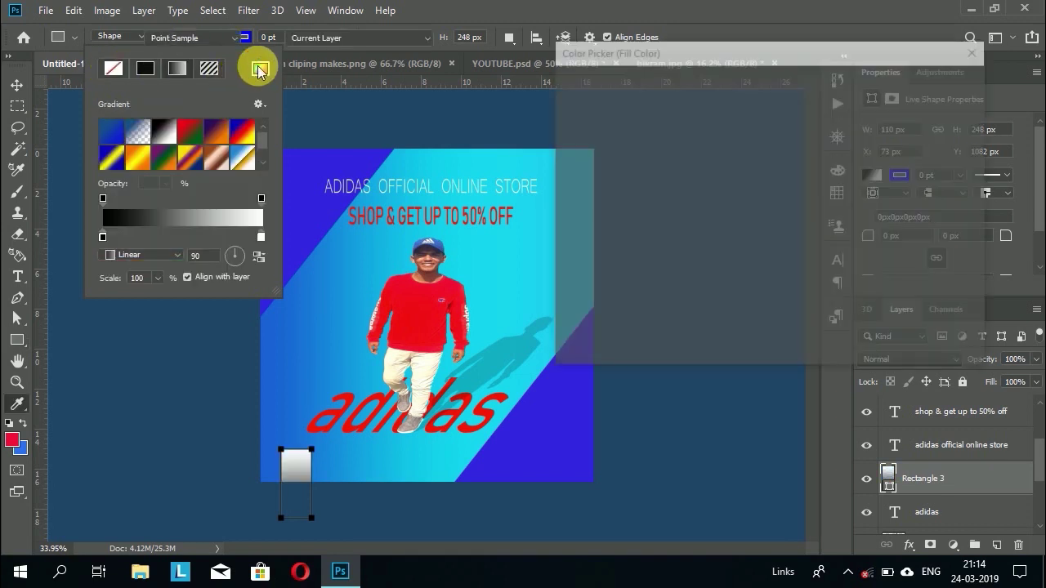
left_click(563, 94)
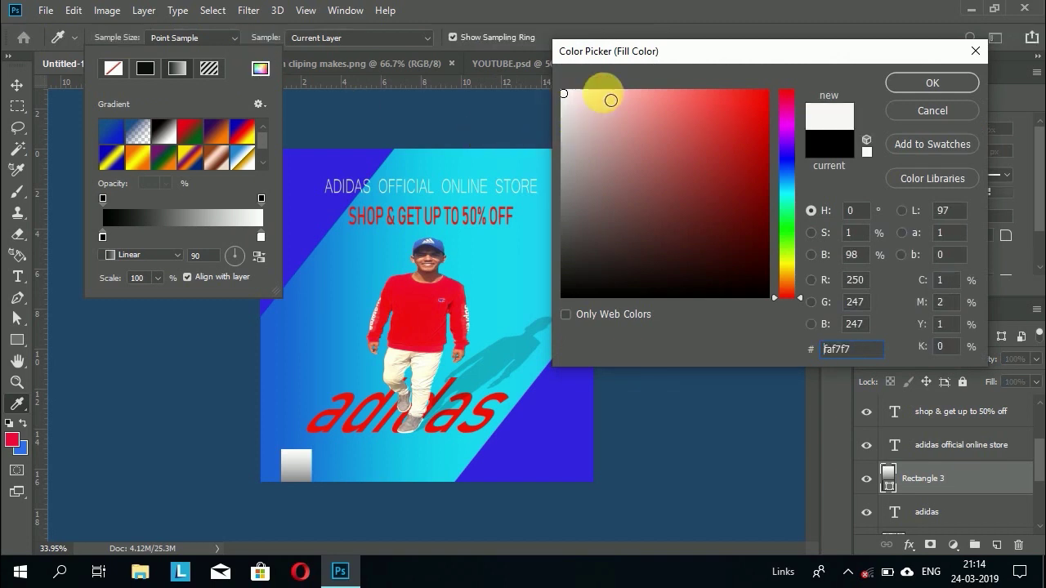
left_click(944, 77)
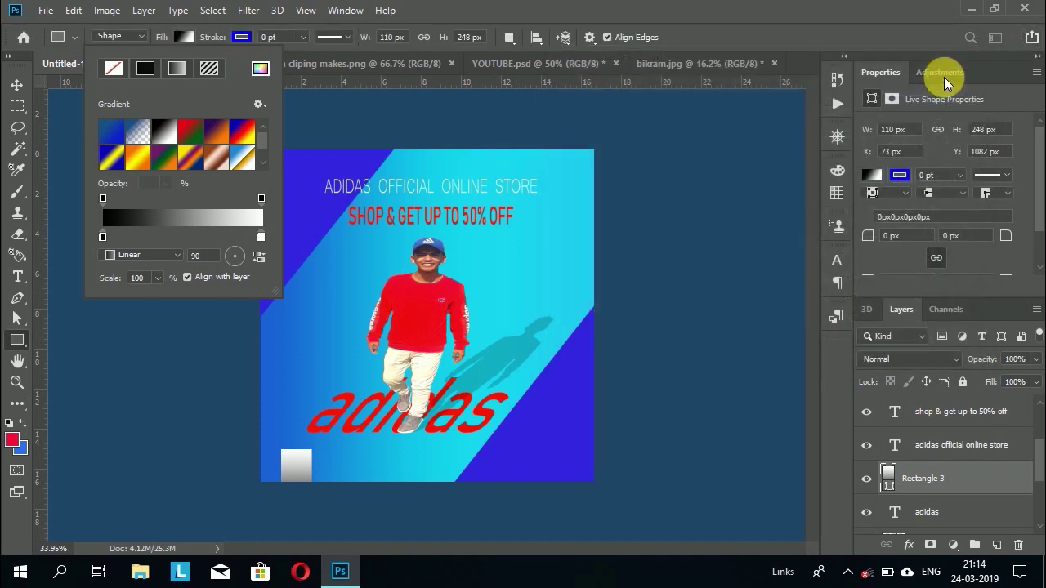
left_click(444, 319)
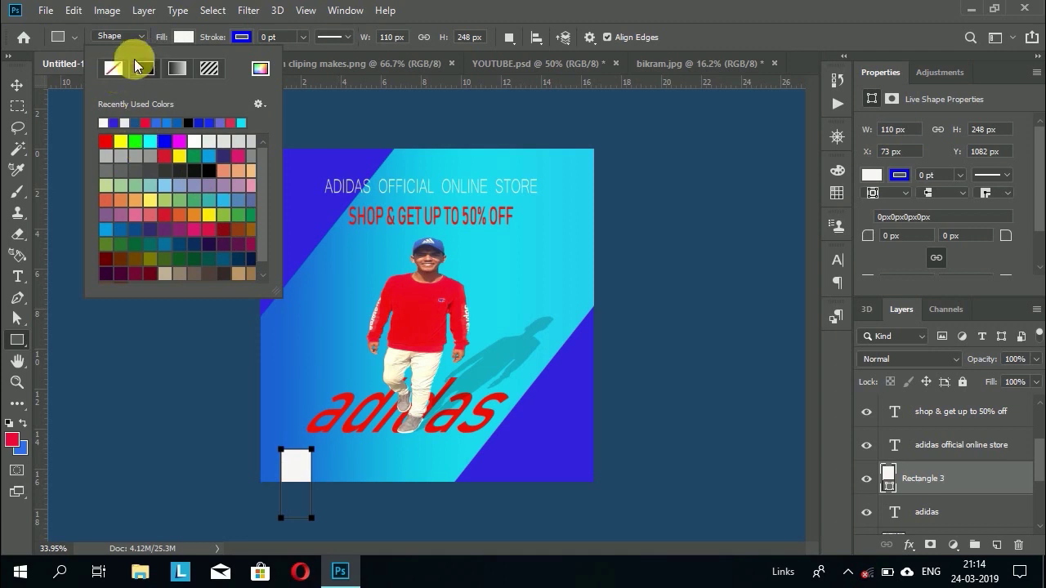
left_click(184, 38)
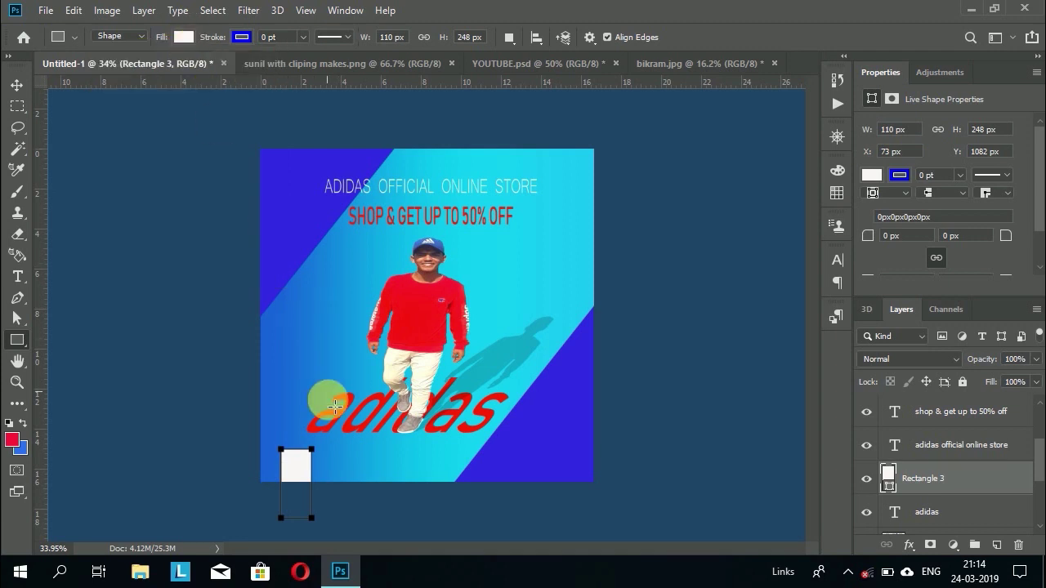
left_click_drag(315, 452, 322, 467)
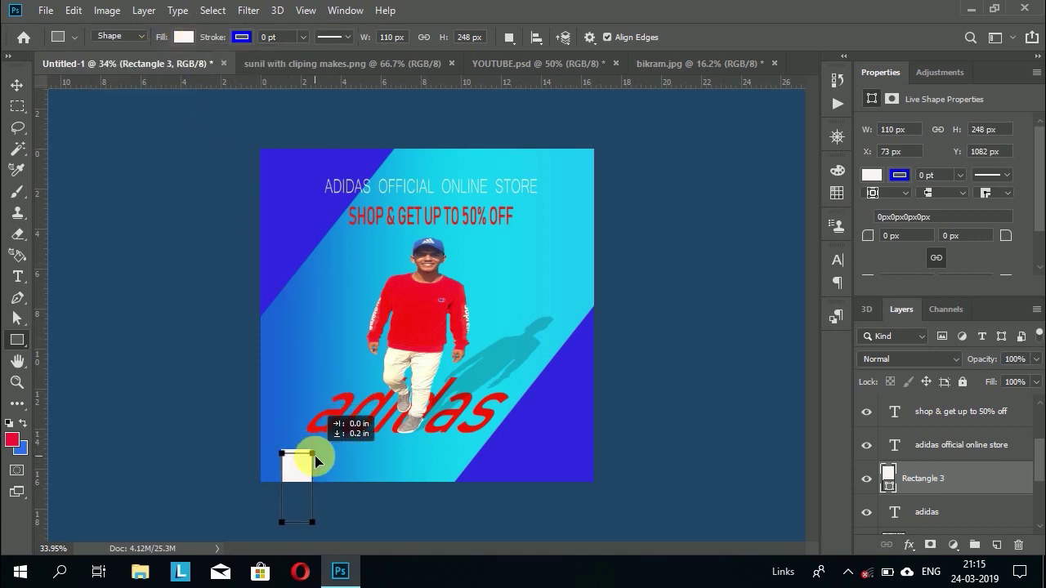